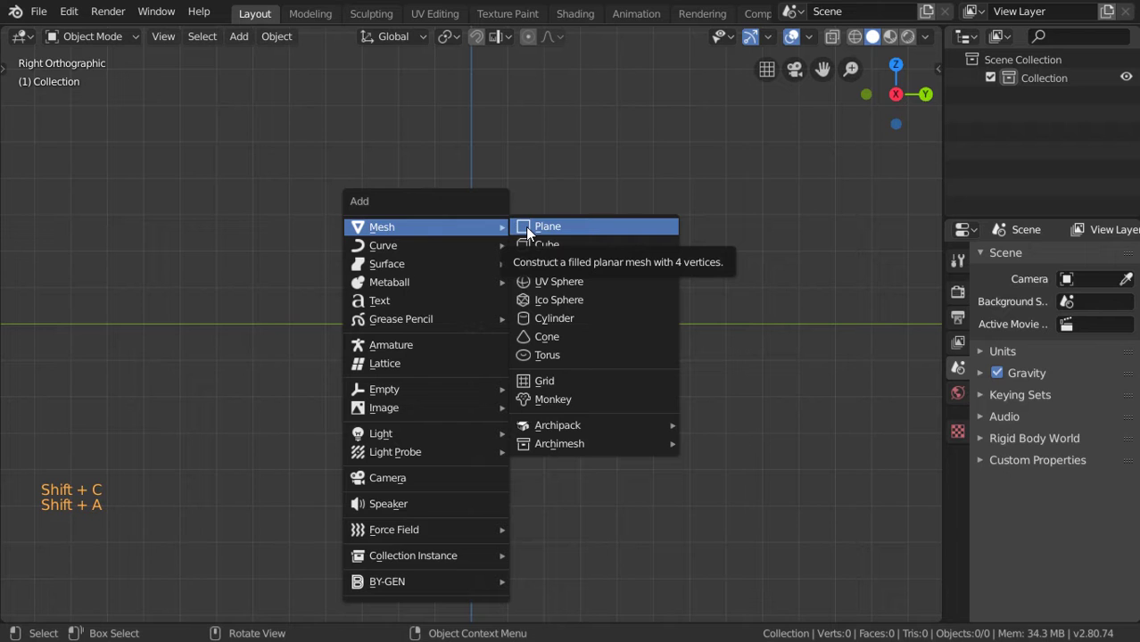
Step: Add a circle mesh with a radius of 0.02 m at the origin
{"action": "left_click", "coordinate": [535, 263]}
{"action": "key", "text": "F6"}
{"action": "left_click", "coordinate": [116, 606]}
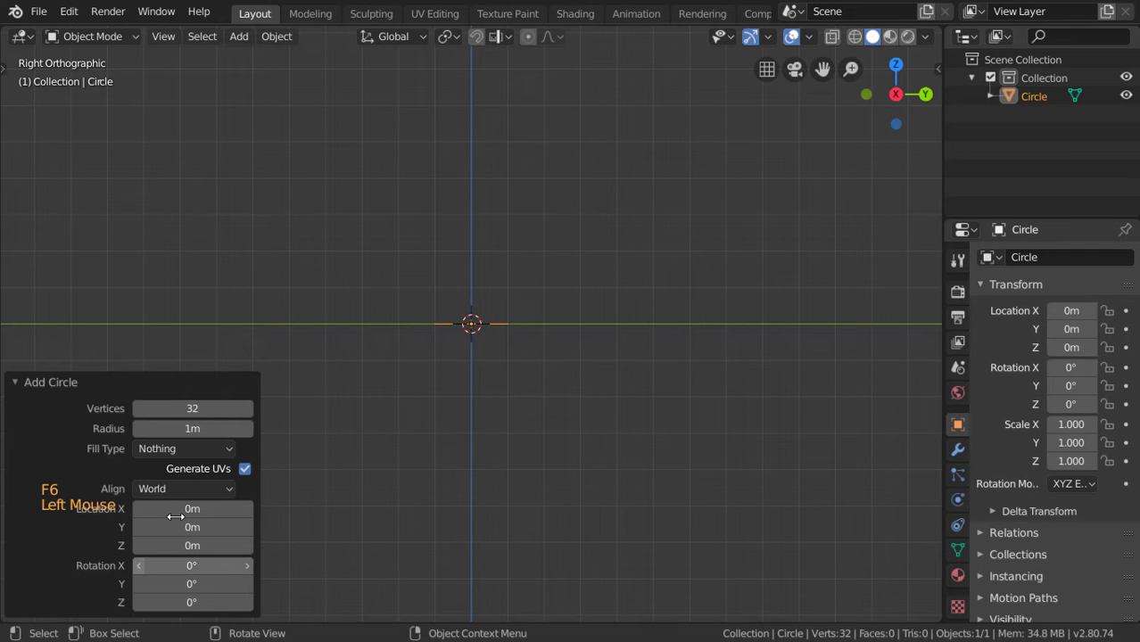
{"action": "double_click", "coordinate": [212, 428]}
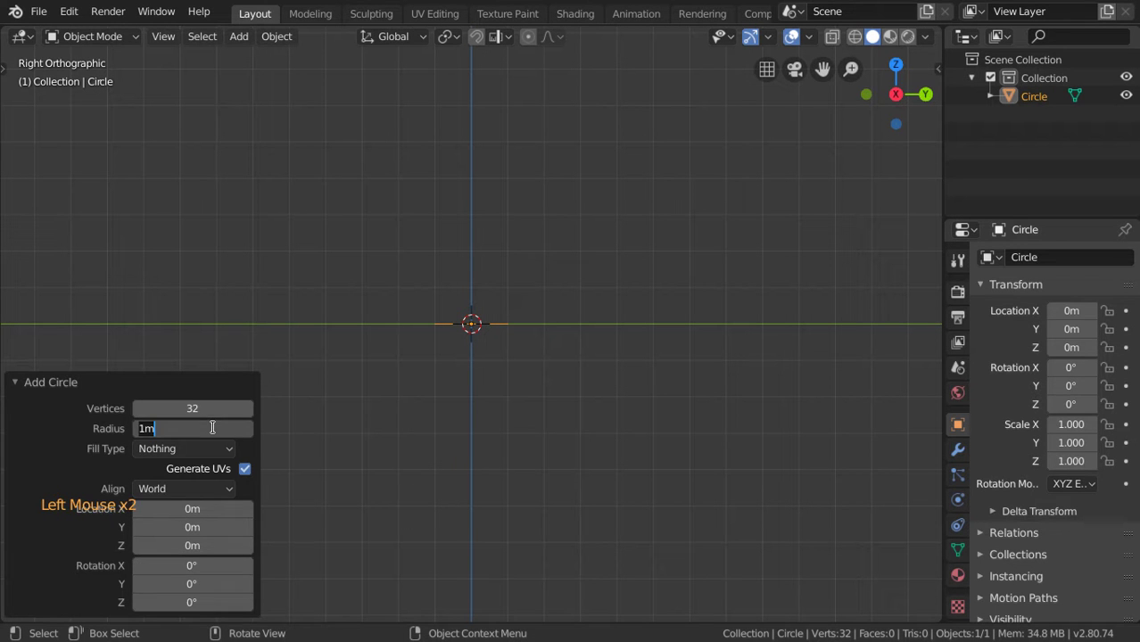
{"action": "type", "text": "0.02"}
{"action": "key", "text": "Return"}
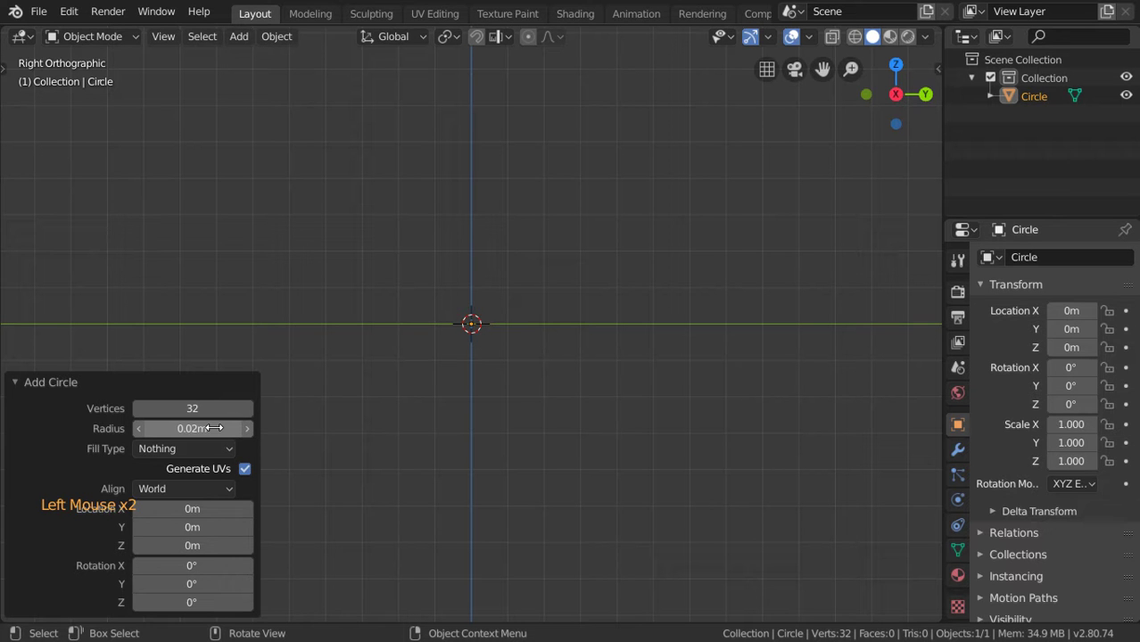
{"action": "key", "text": "Escape"}
Step: Rotate the circle 90° about the Y axis so it stands upright facing the right view
{"action": "key", "text": "KP_8"}
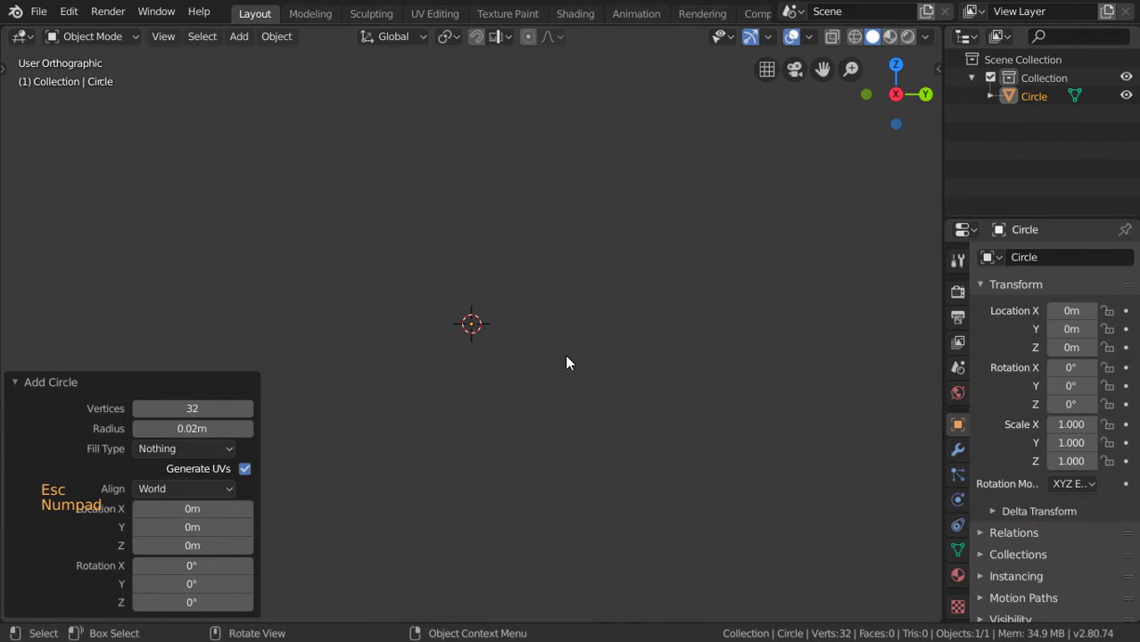
{"action": "key", "text": "KP_3"}
{"action": "scroll", "coordinate": [566, 362], "scroll_direction": "down", "scroll_amount": 4}
{"action": "scroll", "coordinate": [566, 362], "scroll_direction": "up", "scroll_amount": 4}
{"action": "left_click", "coordinate": [448, 378]}
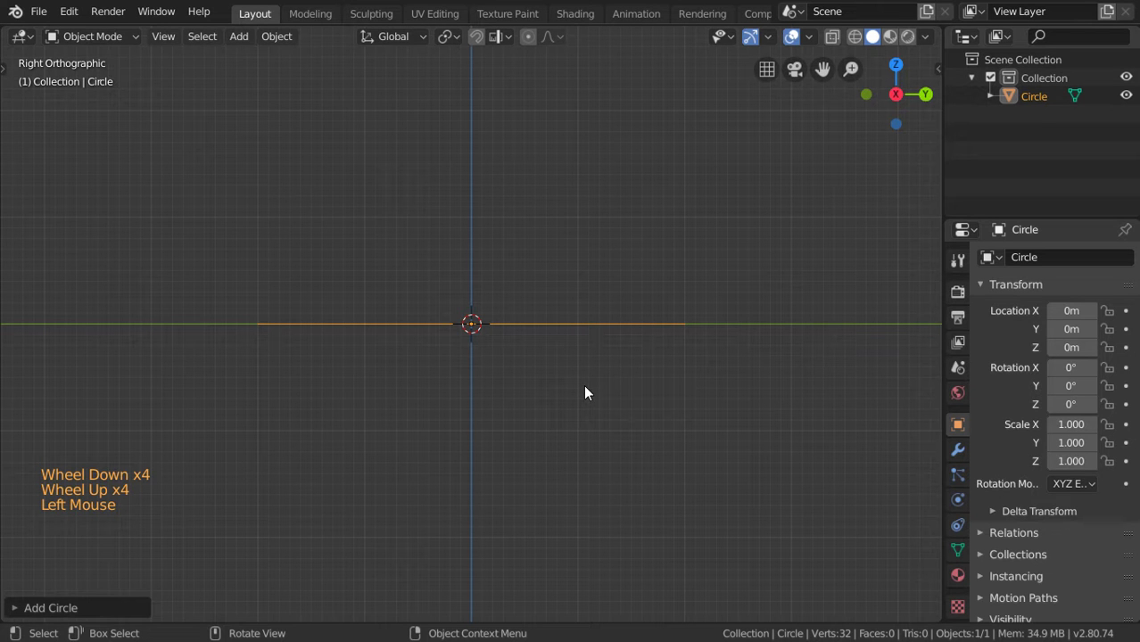
{"action": "type", "text": "ry90"}
{"action": "key", "text": "Return"}
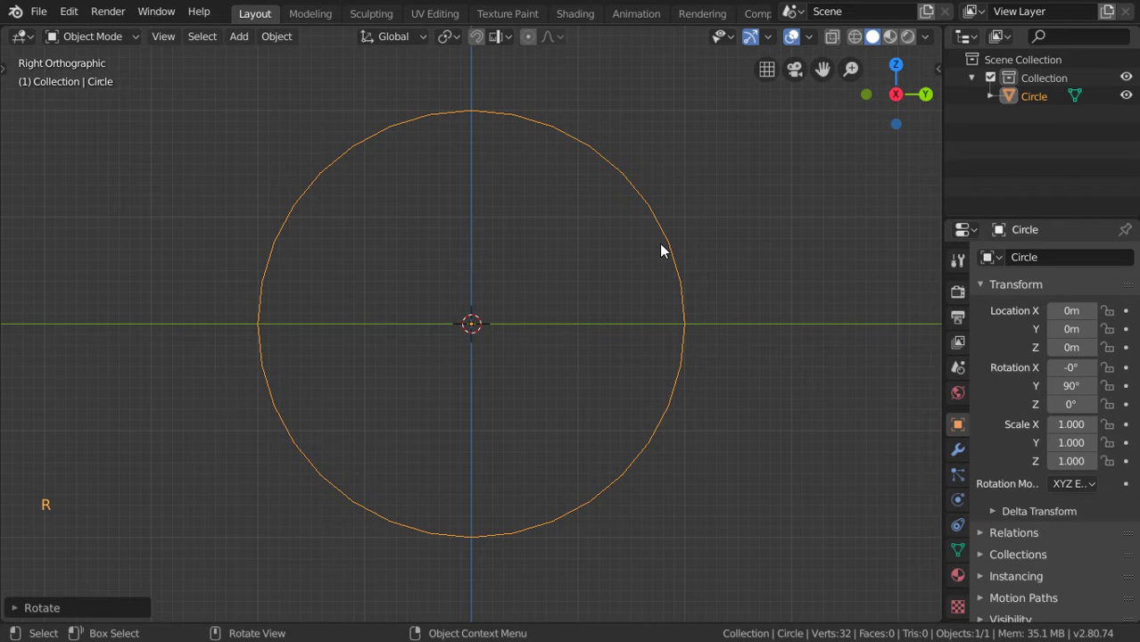
Step: Enter Edit Mode and delete the circle's vertices above the Y axis, keeping the lower half
{"action": "key", "text": "Tab"}
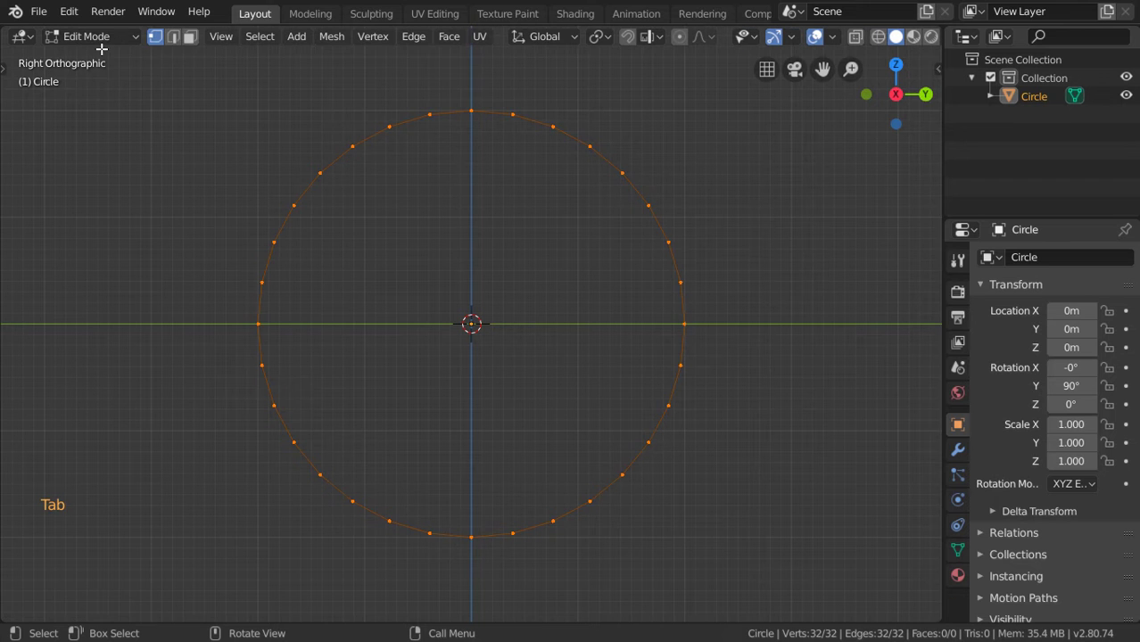
{"action": "key", "text": "a"}
{"action": "key", "text": "alt+a"}
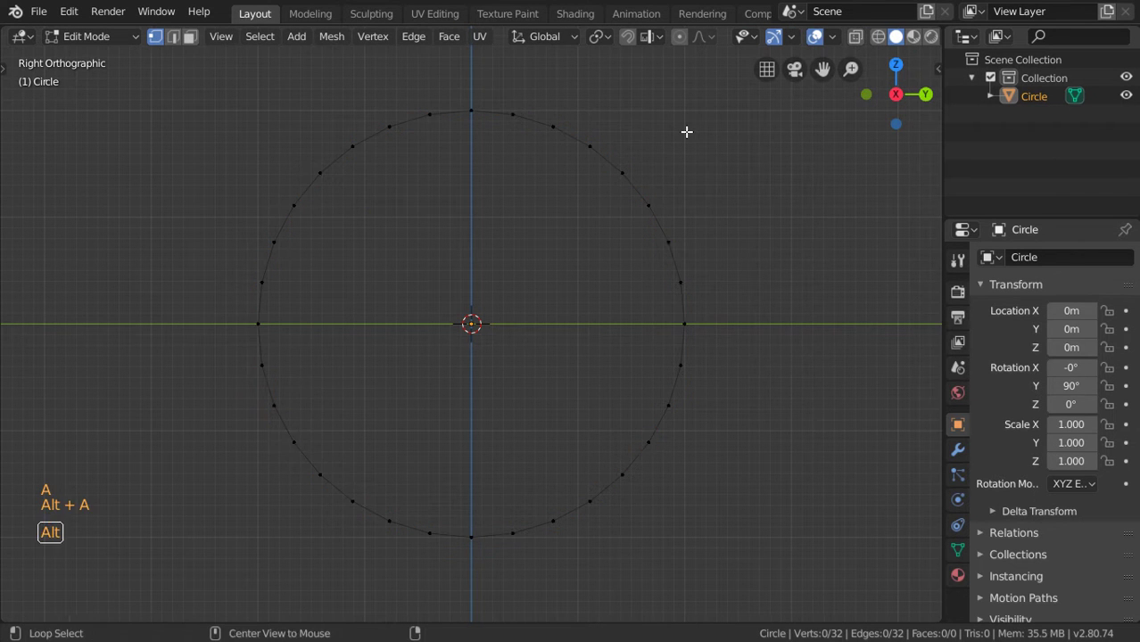
{"action": "key", "text": "b"}
{"action": "left_click_drag", "start_coordinate": [824, 103], "coordinate": [185, 292]}
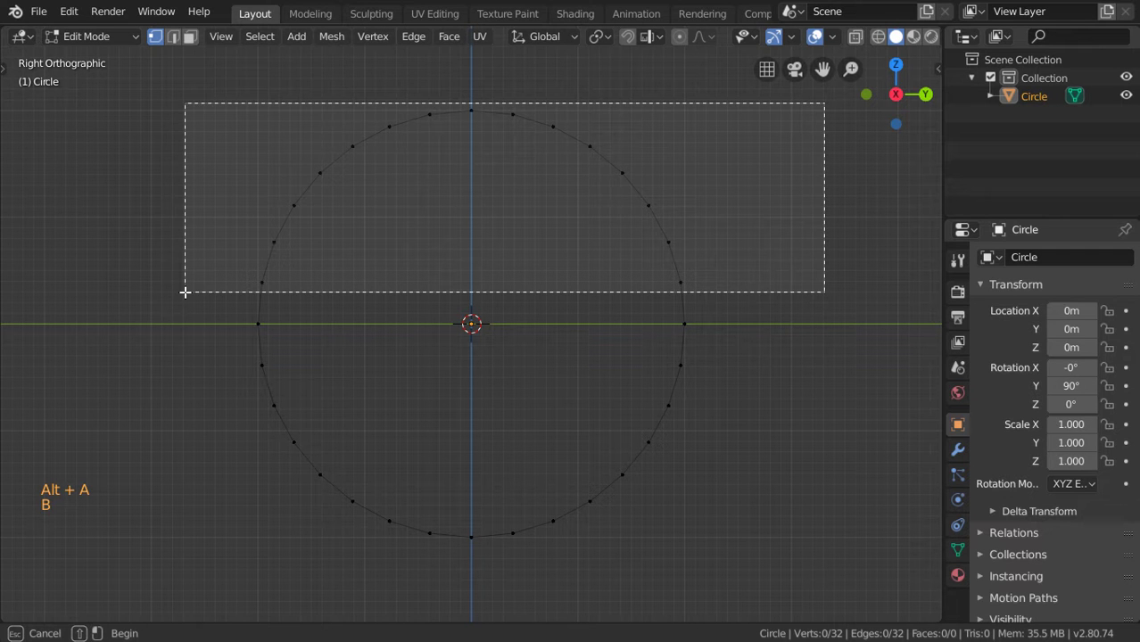
{"action": "left_click_drag", "start_coordinate": [185, 291], "coordinate": [185, 292]}
{"action": "key", "text": "x"}
{"action": "left_click", "coordinate": [731, 489]}
Step: Extrude the whole half circle and scale the new edge by 0.4 with the 3D Cursor as pivot point
{"action": "key", "text": "a"}
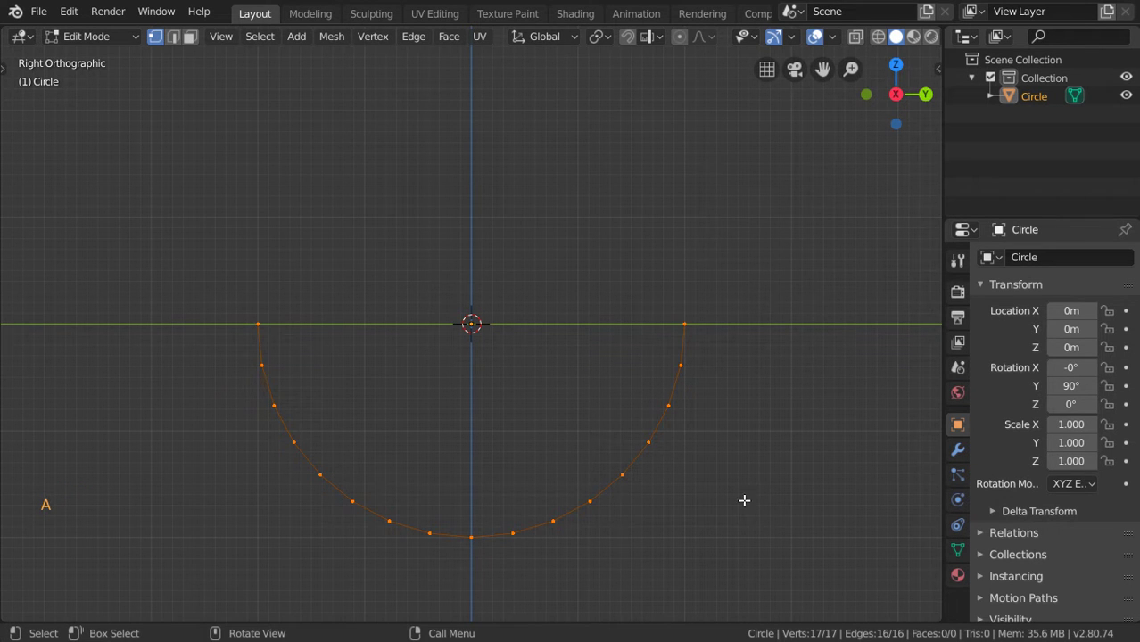
{"action": "key", "text": "e"}
{"action": "key", "text": "s"}
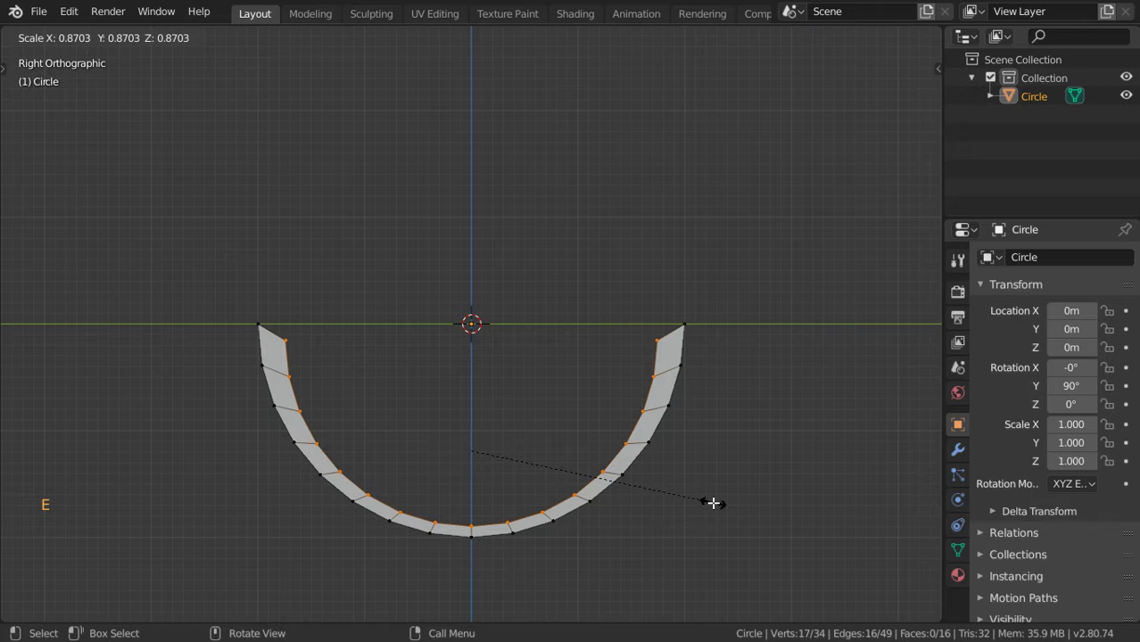
{"action": "right_click", "coordinate": [714, 504]}
{"action": "left_click", "coordinate": [599, 35]}
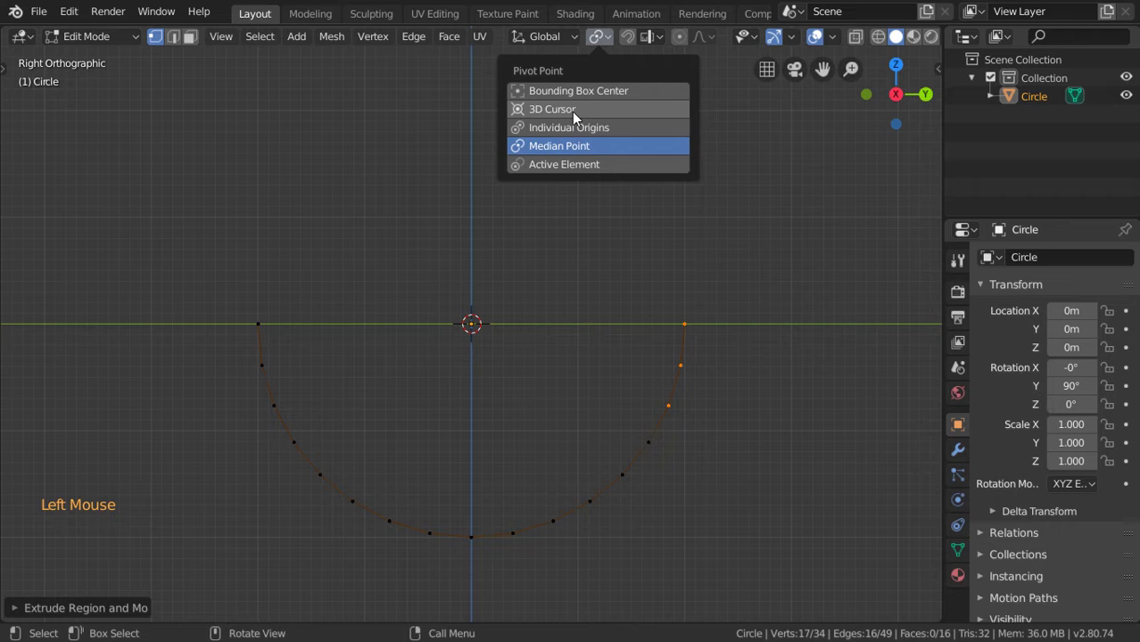
{"action": "left_click", "coordinate": [572, 110]}
{"action": "type", "text": "s.4"}
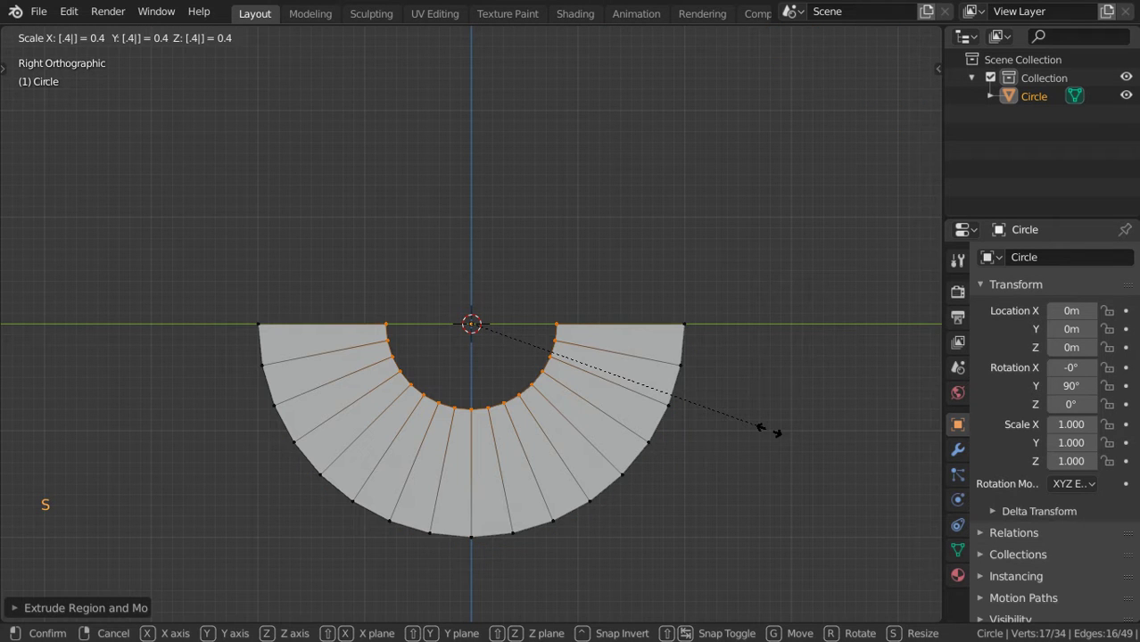
{"action": "key", "text": "Return"}
Step: Extrude the entire half ring and move the new faces along the global X axis to give it thickness
{"action": "middle_click_drag", "start_coordinate": [769, 431], "coordinate": [581, 413]}
{"action": "scroll", "coordinate": [544, 393], "scroll_direction": "down", "scroll_amount": 4}
{"action": "key", "text": "a"}
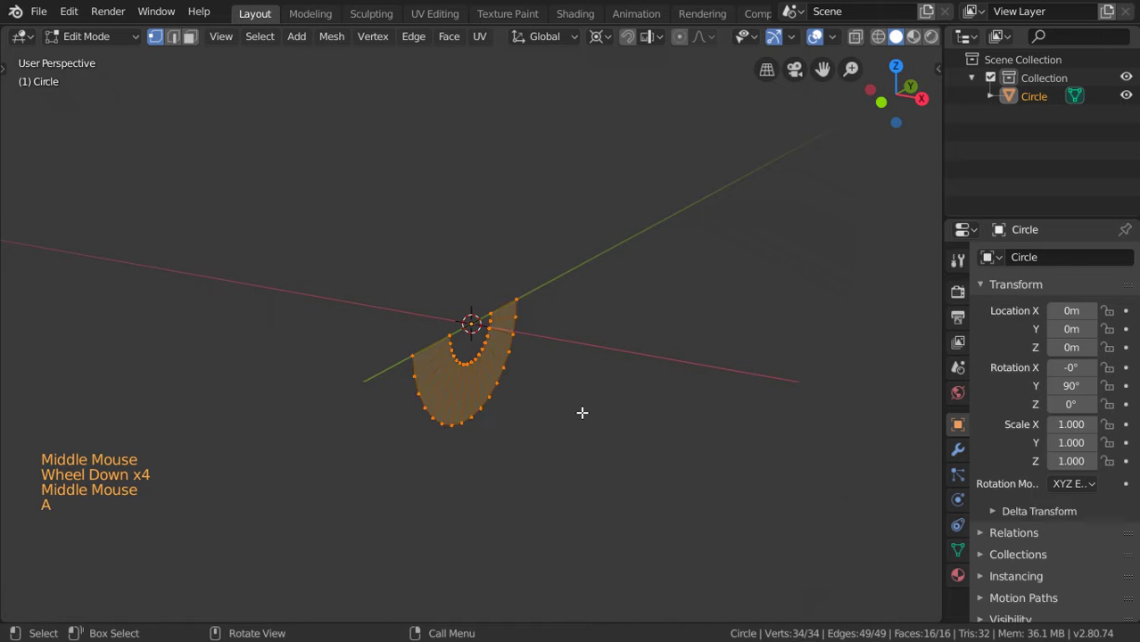
{"action": "key", "text": "e"}
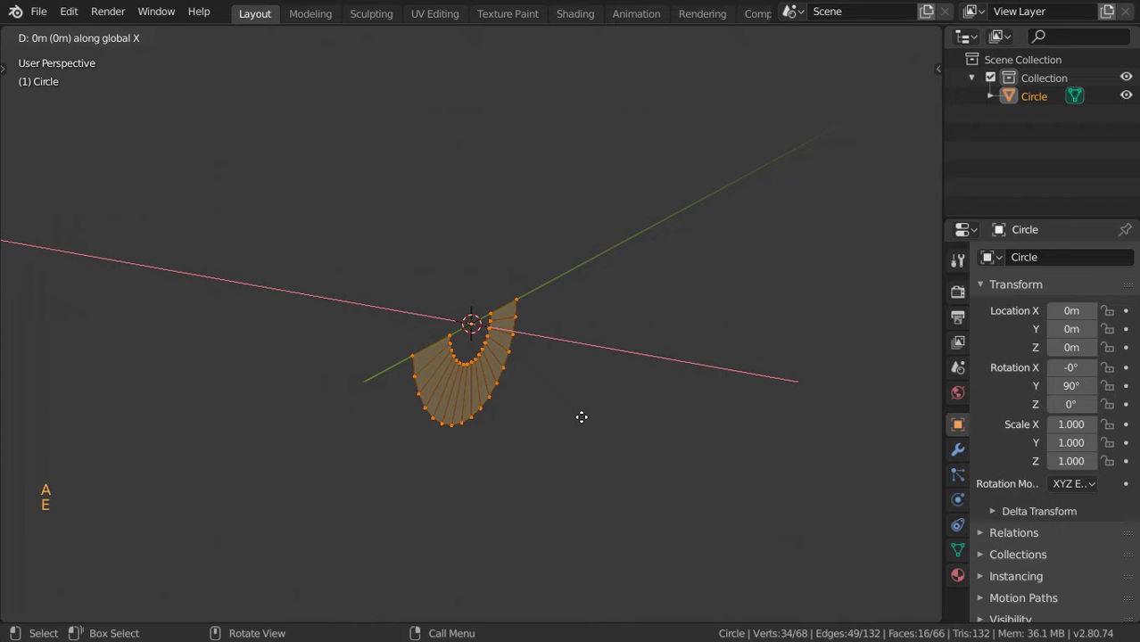
{"action": "key", "text": "Return"}
{"action": "type", "text": "gx-.05"}
{"action": "key", "text": "Return"}
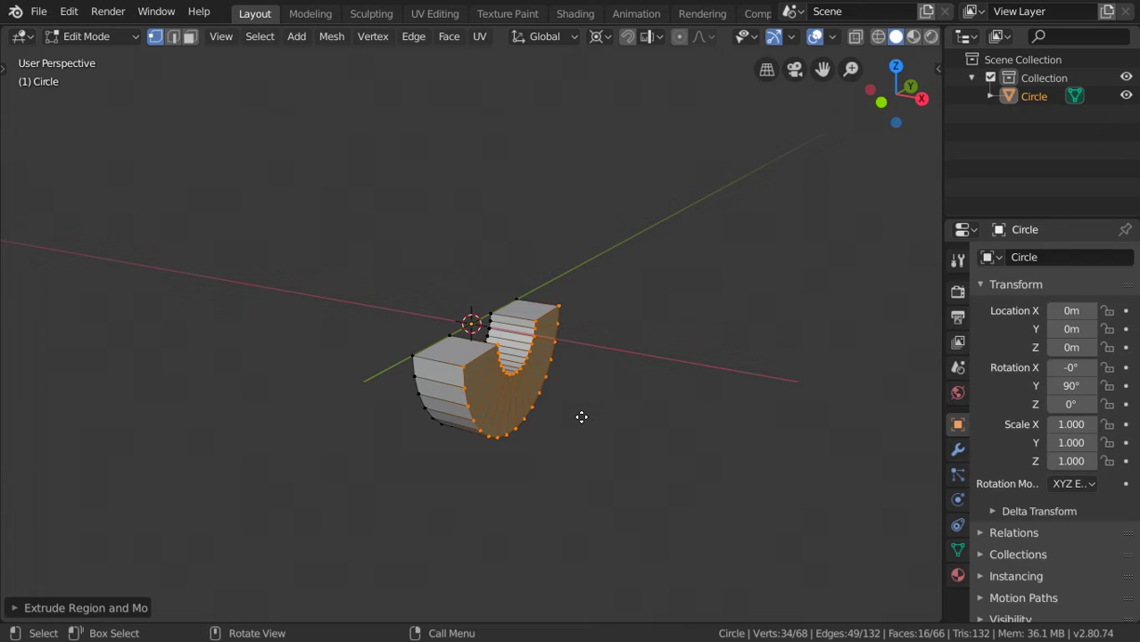
Step: Move the extruded end faces by -0.004 m along the global X axis
{"action": "type", "text": "gx-.00"}
{"action": "type", "text": "4"}
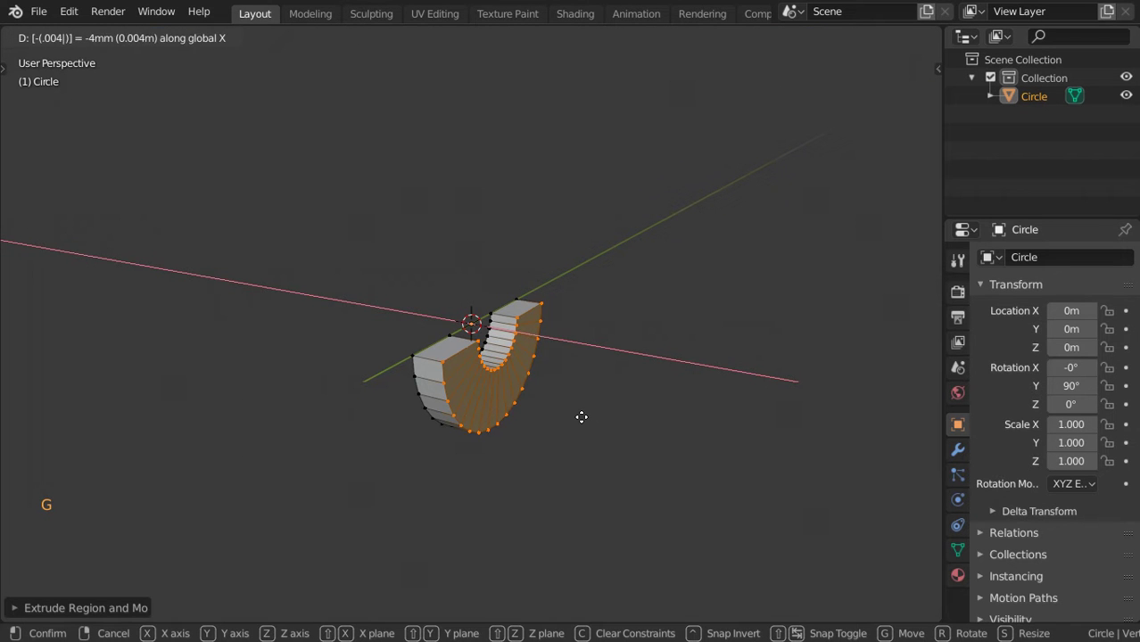
{"action": "key", "text": "Return"}
Step: Add a Mirror modifier on the X axis to complete the ring and apply it in Object Mode
{"action": "middle_click_drag", "start_coordinate": [582, 418], "coordinate": [498, 409]}
{"action": "key", "text": "KP_5"}
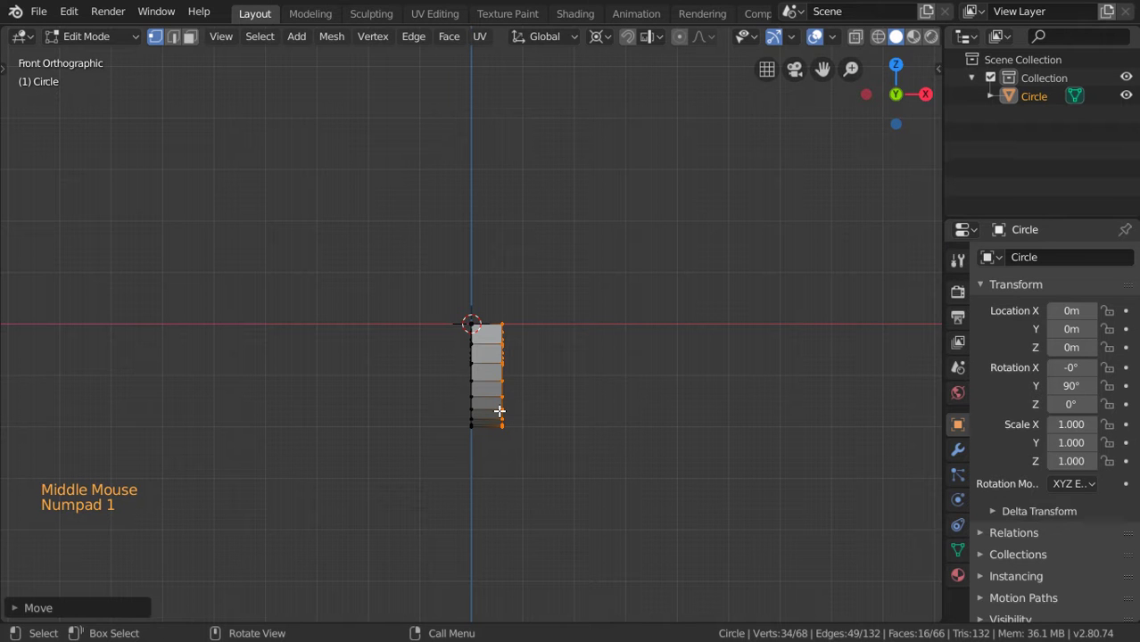
{"action": "key", "text": "KP_3"}
{"action": "scroll", "coordinate": [541, 395], "scroll_direction": "up", "scroll_amount": 2}
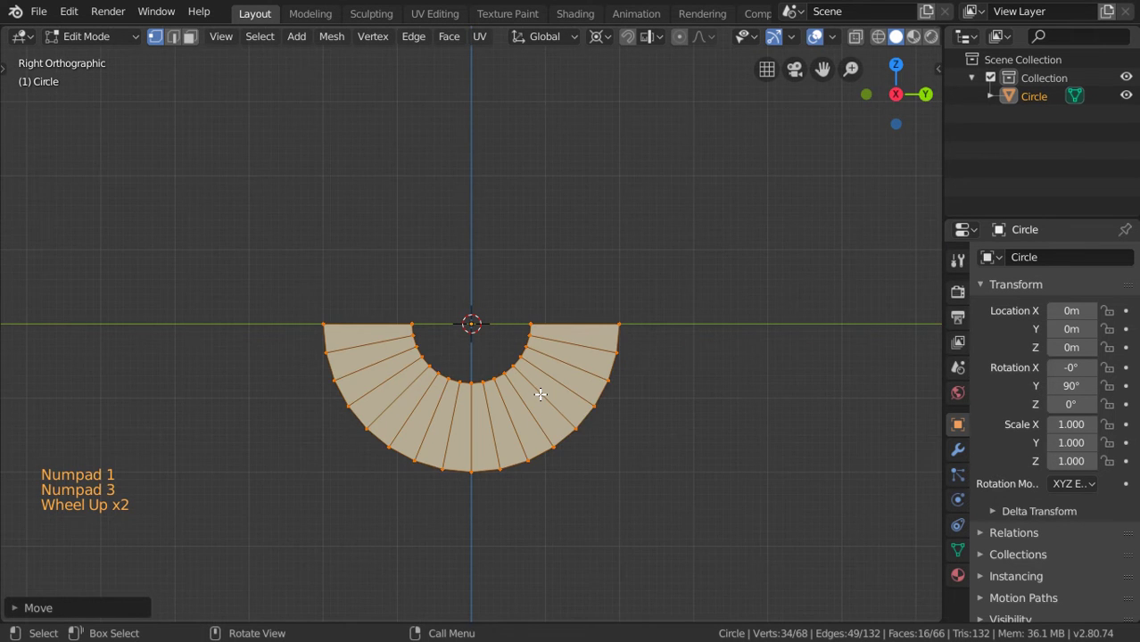
{"action": "scroll", "coordinate": [544, 383], "scroll_direction": "up", "scroll_amount": 1}
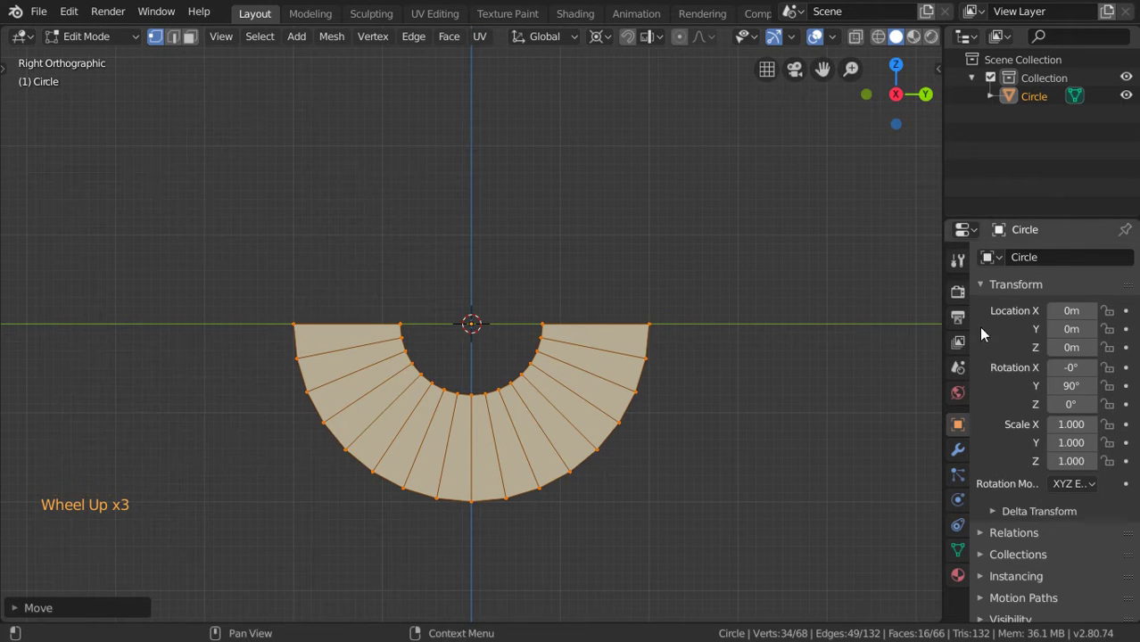
{"action": "left_click", "coordinate": [957, 450]}
{"action": "left_click", "coordinate": [1023, 259]}
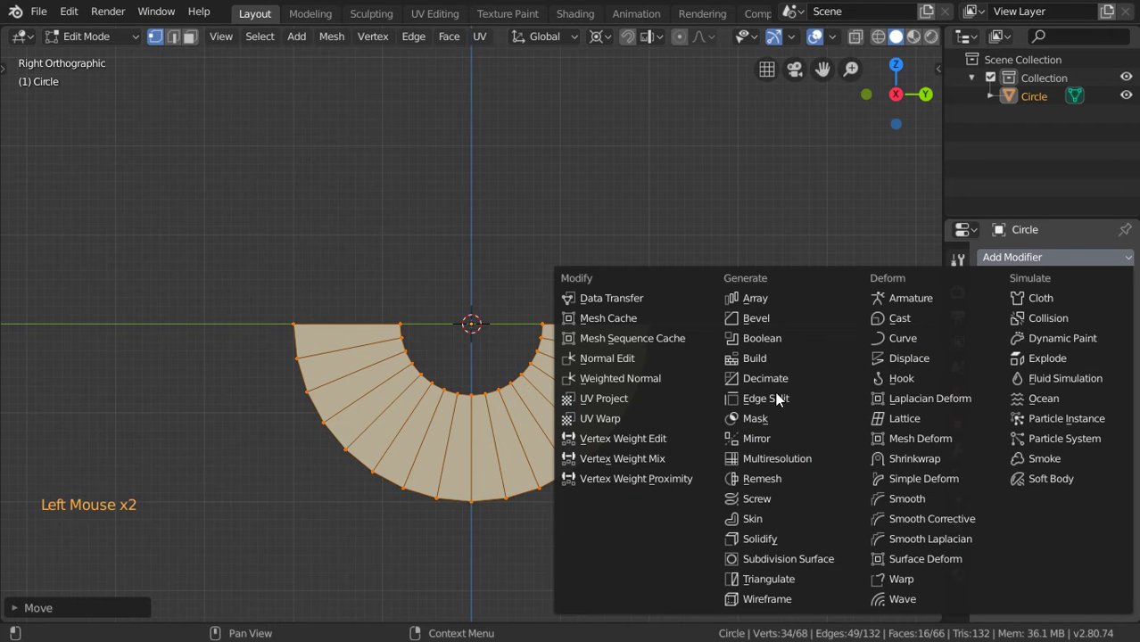
{"action": "left_click", "coordinate": [774, 439]}
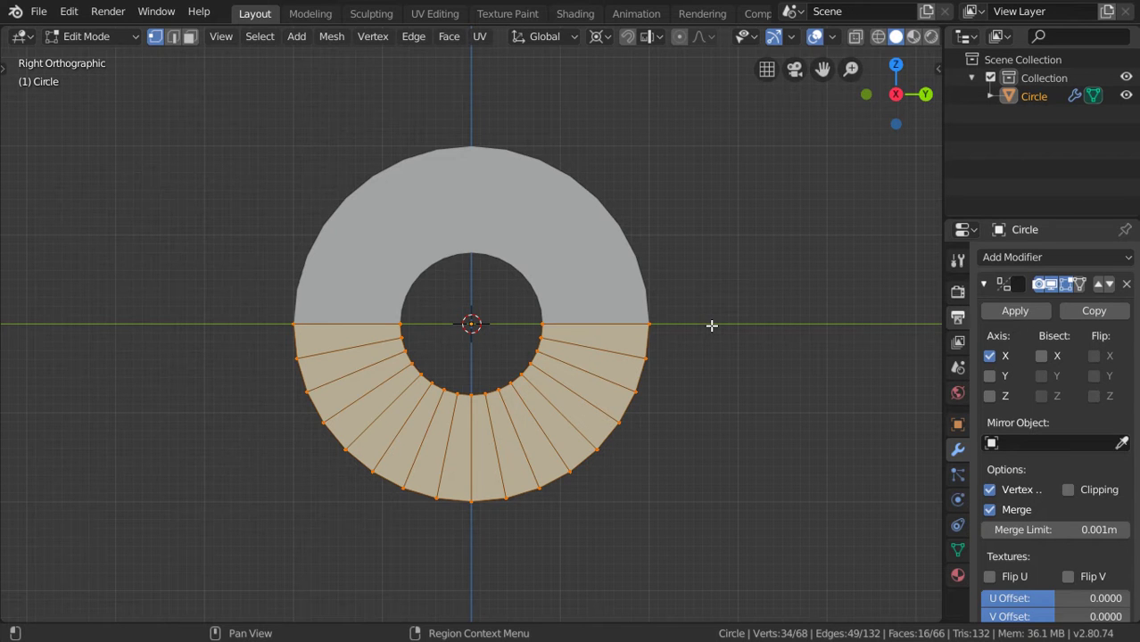
{"action": "key", "text": "Tab"}
{"action": "left_click", "coordinate": [990, 313]}
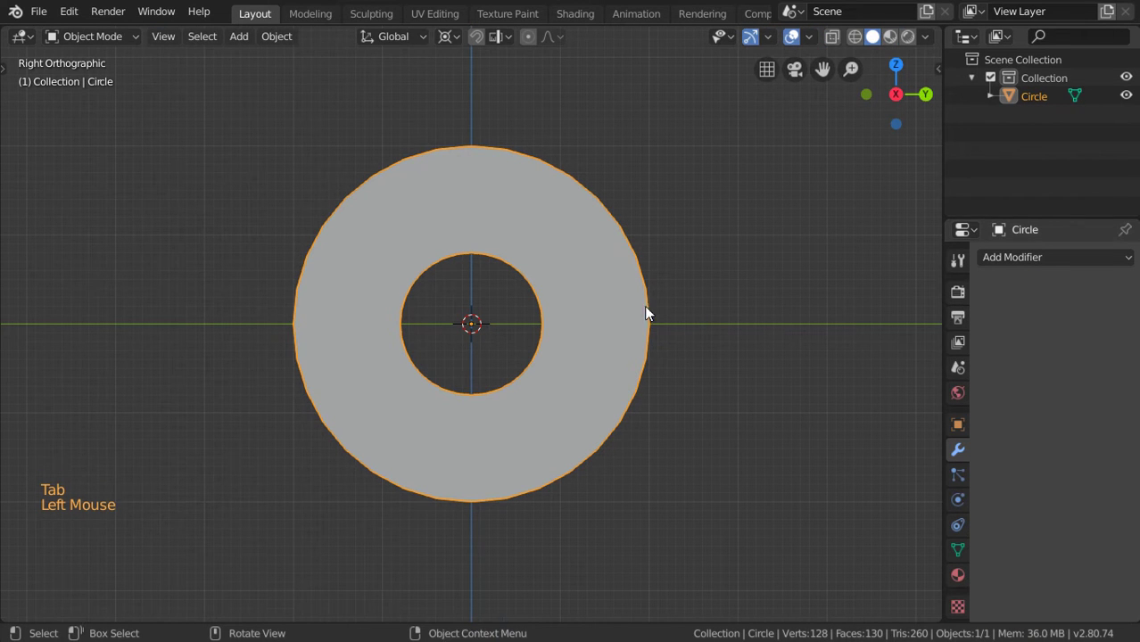
Step: Return to Edit Mode, display the ring as a see-through wireframe and deselect all its vertices
{"action": "key", "text": "Tab"}
{"action": "key", "text": "z"}
{"action": "middle_click_drag", "start_coordinate": [633, 303], "coordinate": [677, 367], "text": "shift"}
{"action": "scroll", "coordinate": [625, 172], "scroll_direction": "up", "scroll_amount": 2}
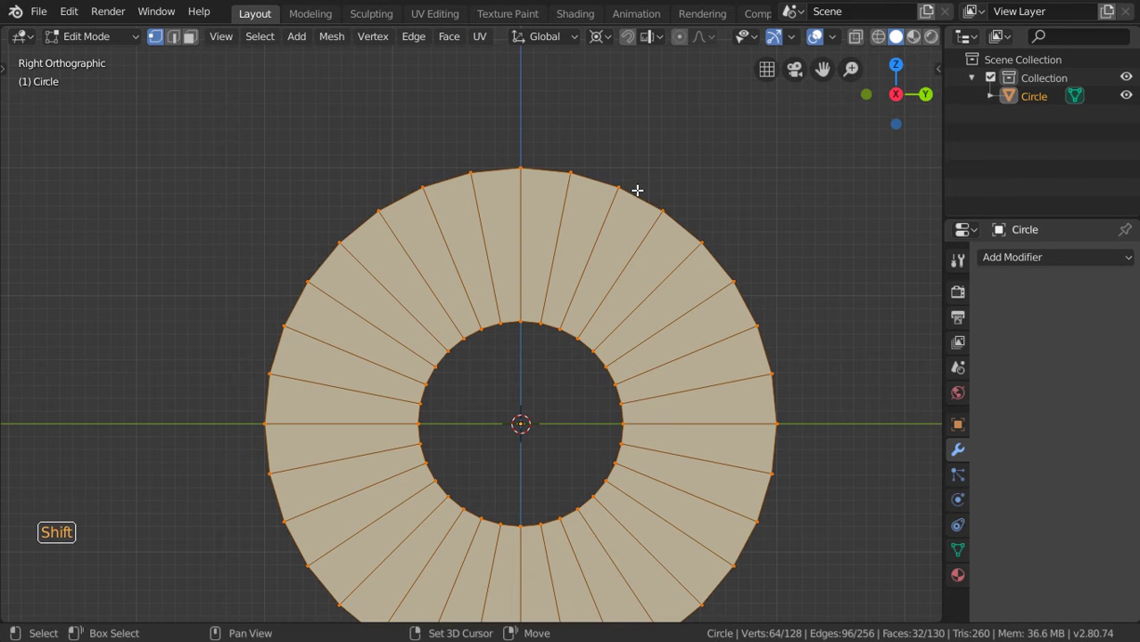
{"action": "key", "text": "shift+z"}
{"action": "key", "text": "a"}
{"action": "key", "text": "alt+a"}
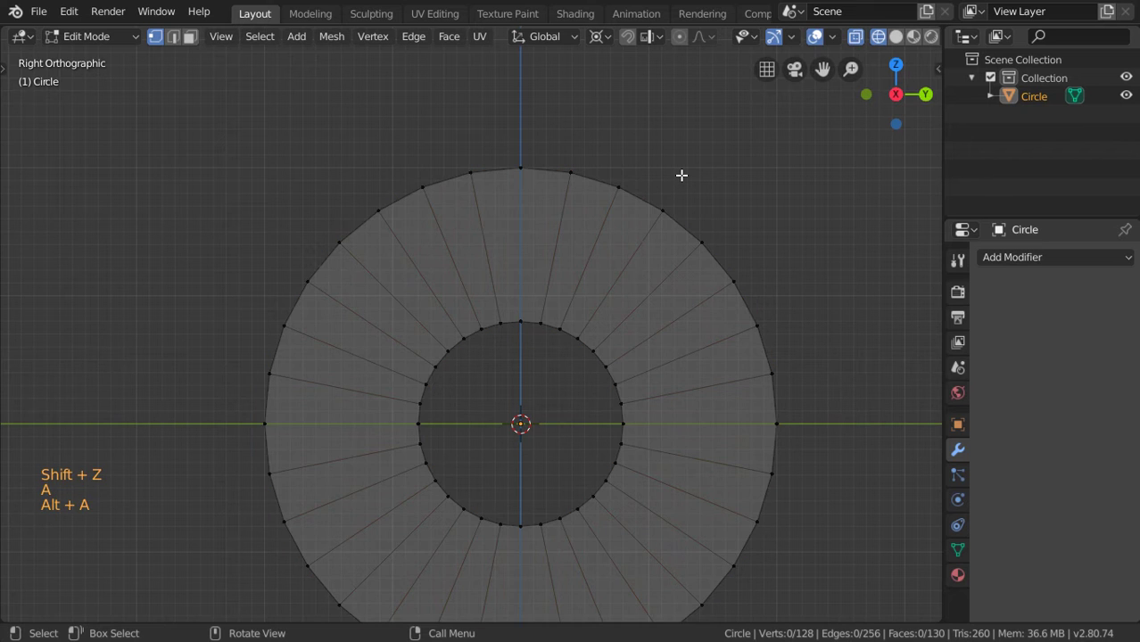
{"action": "key", "text": "b"}
{"action": "left_click_drag", "start_coordinate": [747, 153], "coordinate": [202, 361]}
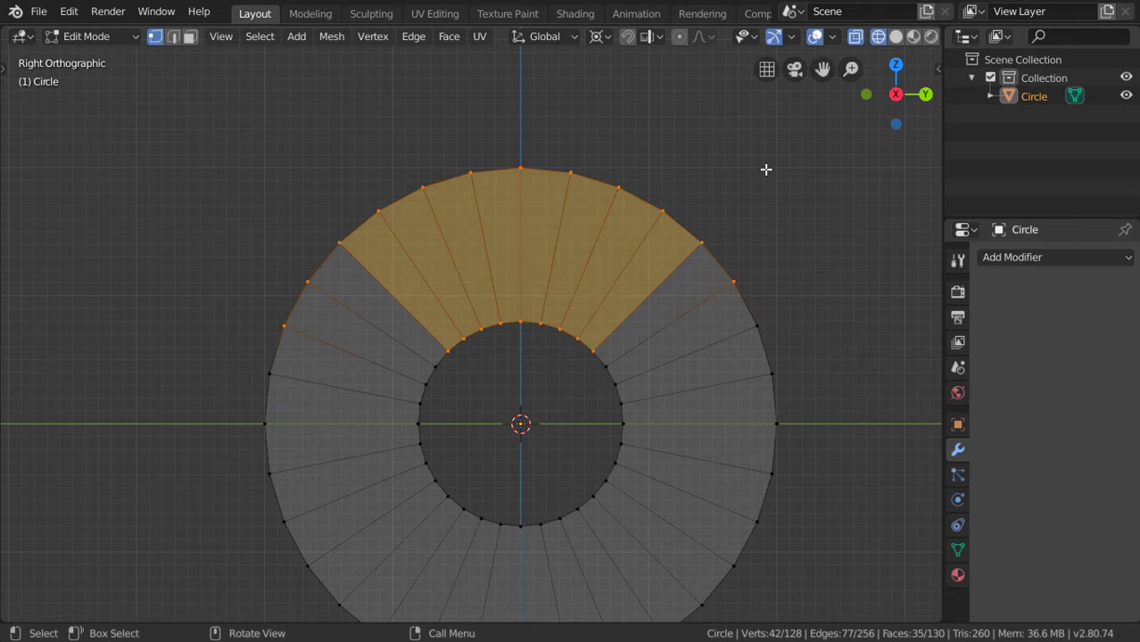
{"action": "key", "text": "alt+a"}
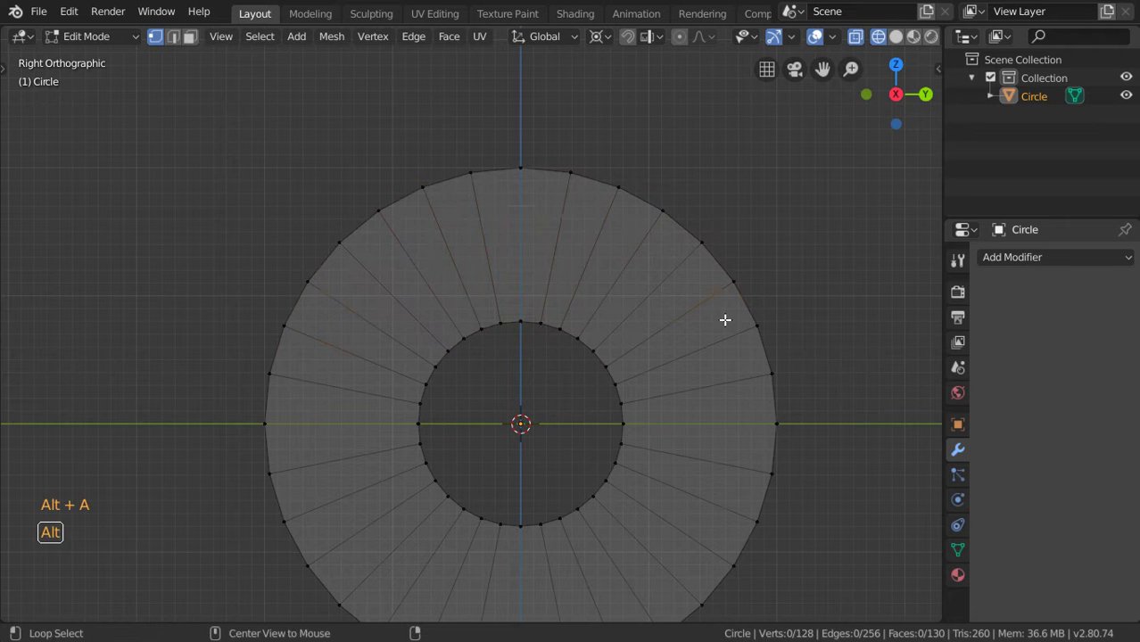
Step: Enable vertex snapping and move the second outer vertex above the Y axis on the +Y side outward along Y, level with the ring's outermost vertex
{"action": "key", "text": "b"}
{"action": "left_click_drag", "start_coordinate": [773, 314], "coordinate": [742, 340]}
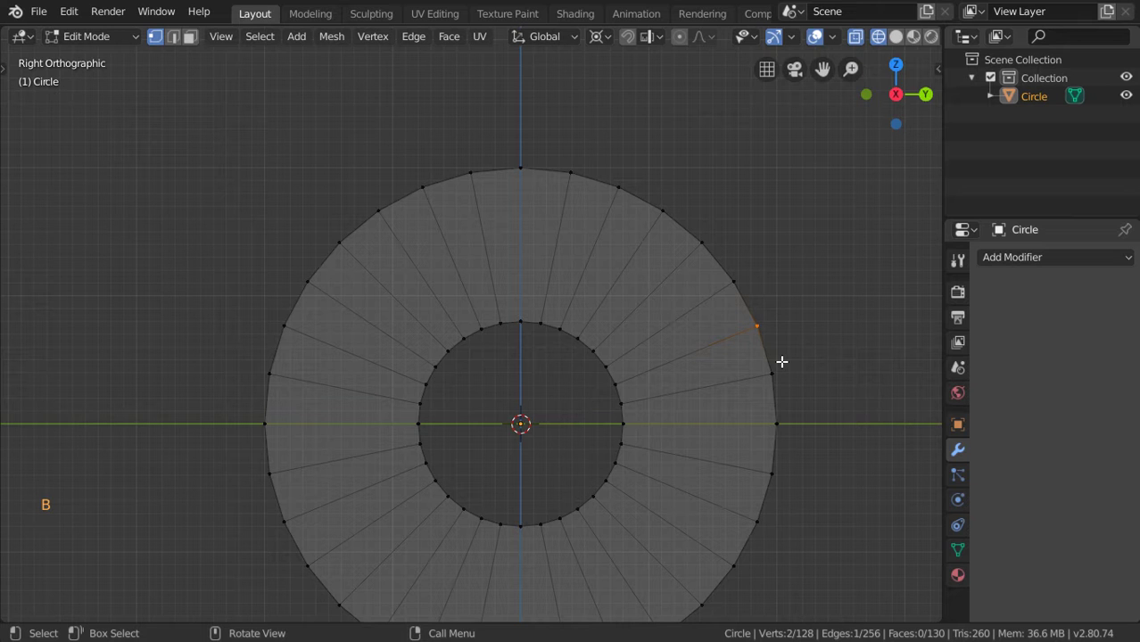
{"action": "left_click", "coordinate": [659, 37]}
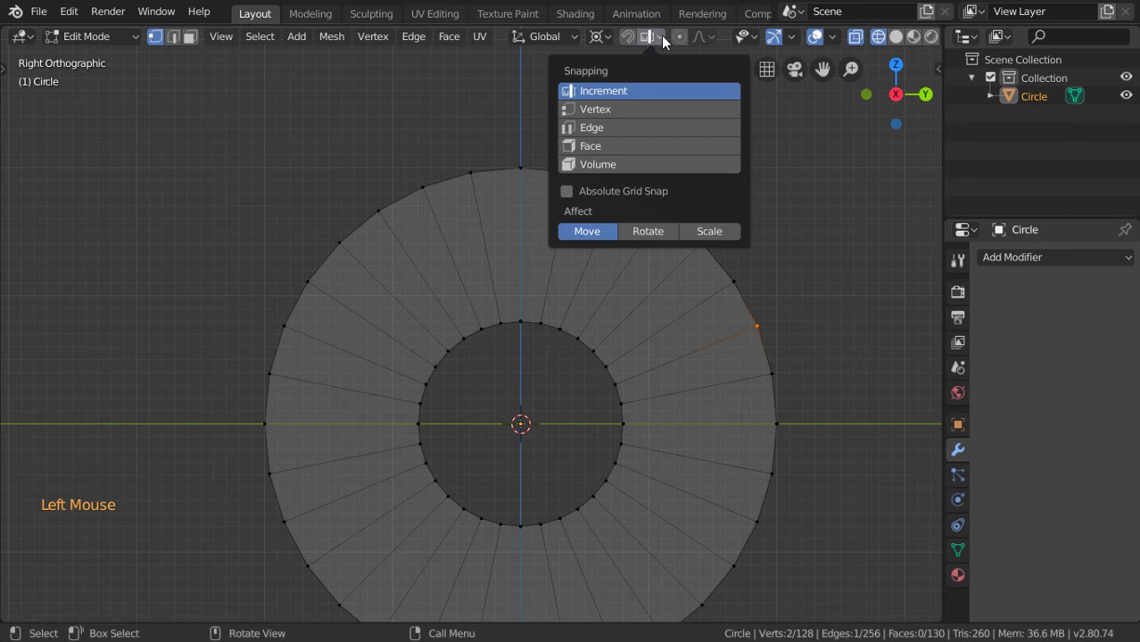
{"action": "left_click", "coordinate": [623, 108]}
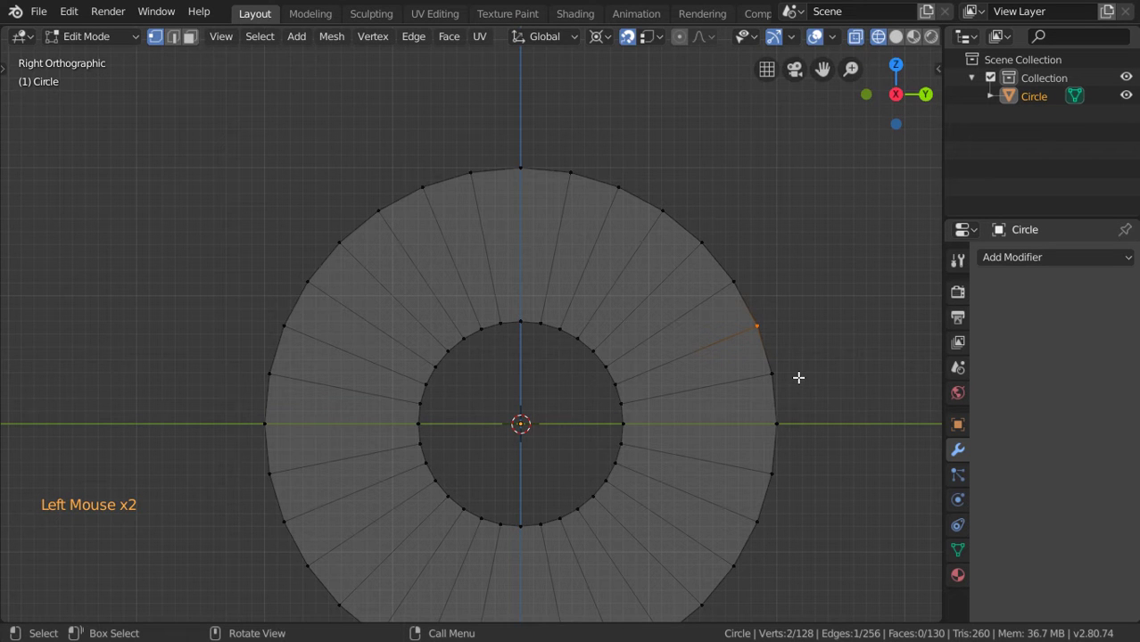
{"action": "key", "text": "g"}
{"action": "left_click", "coordinate": [777, 423]}
Step: Snap the first outer vertex above the Y axis on the +Y side outward along Y into line with the straightened edge
{"action": "key", "text": "a"}
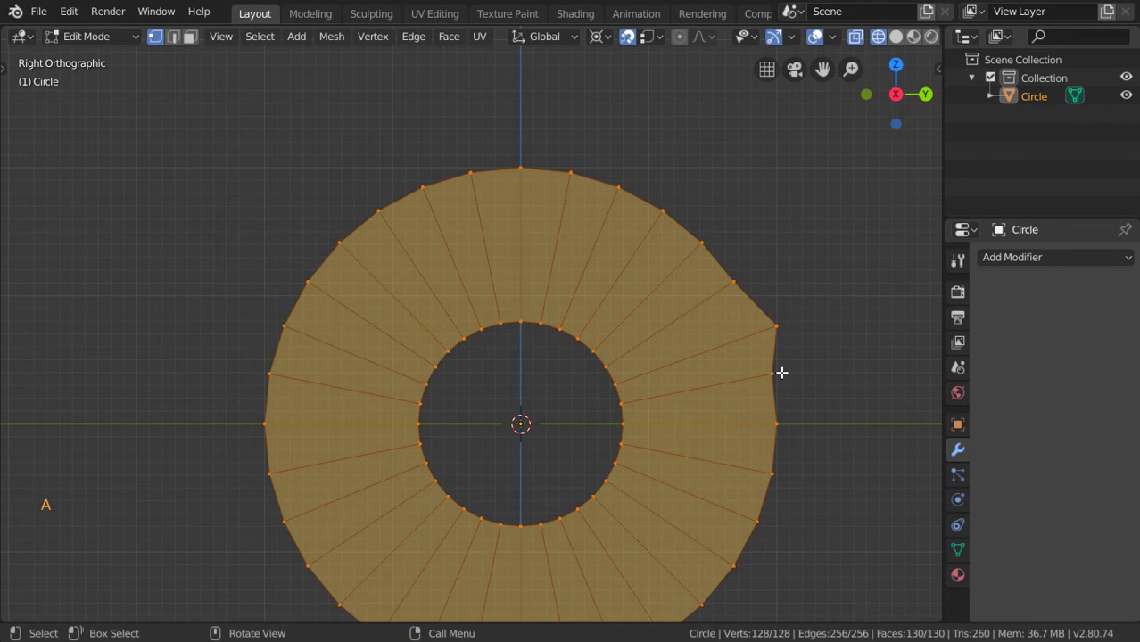
{"action": "key", "text": "alt+a"}
{"action": "key", "text": "b"}
{"action": "left_click_drag", "start_coordinate": [788, 358], "coordinate": [756, 397]}
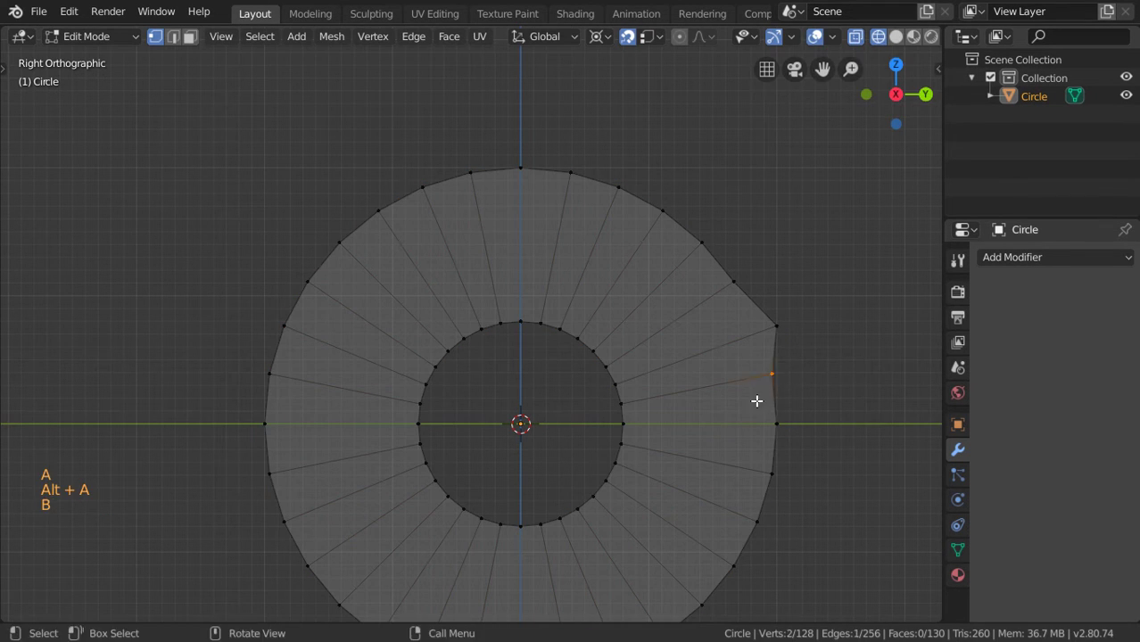
{"action": "key", "text": "g"}
{"action": "left_click", "coordinate": [758, 323]}
Step: Snap the third outer vertex above the Y axis on the +Y side outward along Y into line with the two below
{"action": "key", "text": "a"}
{"action": "key", "text": "alt+a"}
{"action": "key", "text": "b"}
{"action": "left_click_drag", "start_coordinate": [750, 268], "coordinate": [722, 309]}
{"action": "key", "text": "g"}
{"action": "left_click", "coordinate": [764, 309]}
Step: Snap the first outer vertex above the Y axis on the -Y side outward along Y, level with the outermost vertex there
{"action": "key", "text": "alt+a"}
{"action": "key", "text": "b"}
{"action": "left_click_drag", "start_coordinate": [308, 359], "coordinate": [263, 382]}
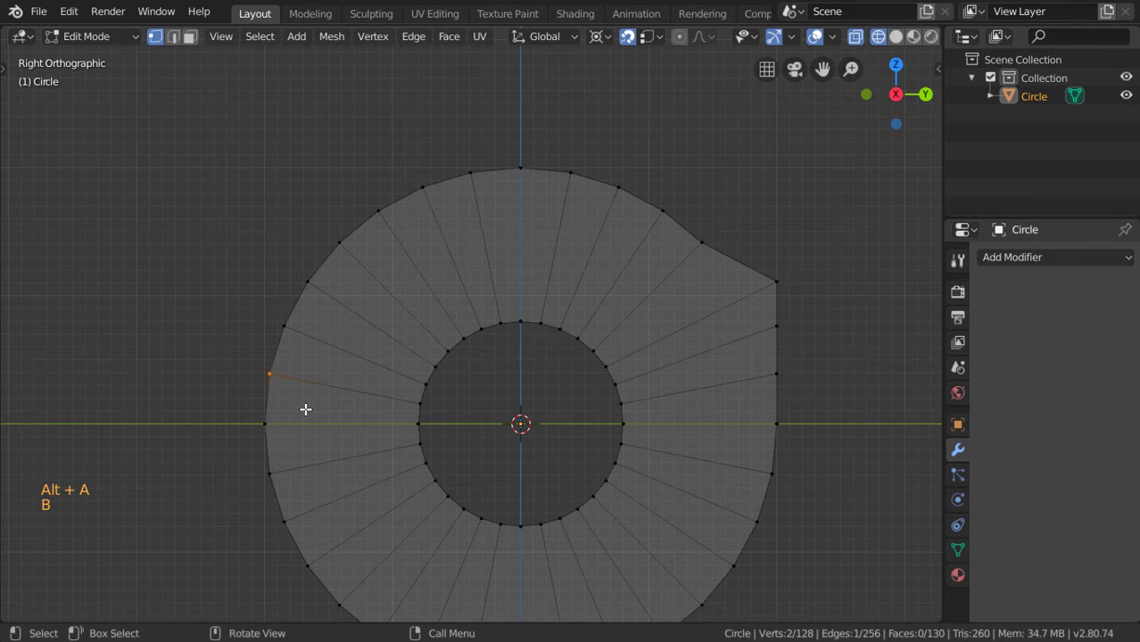
{"action": "key", "text": "g"}
{"action": "left_click", "coordinate": [277, 344]}
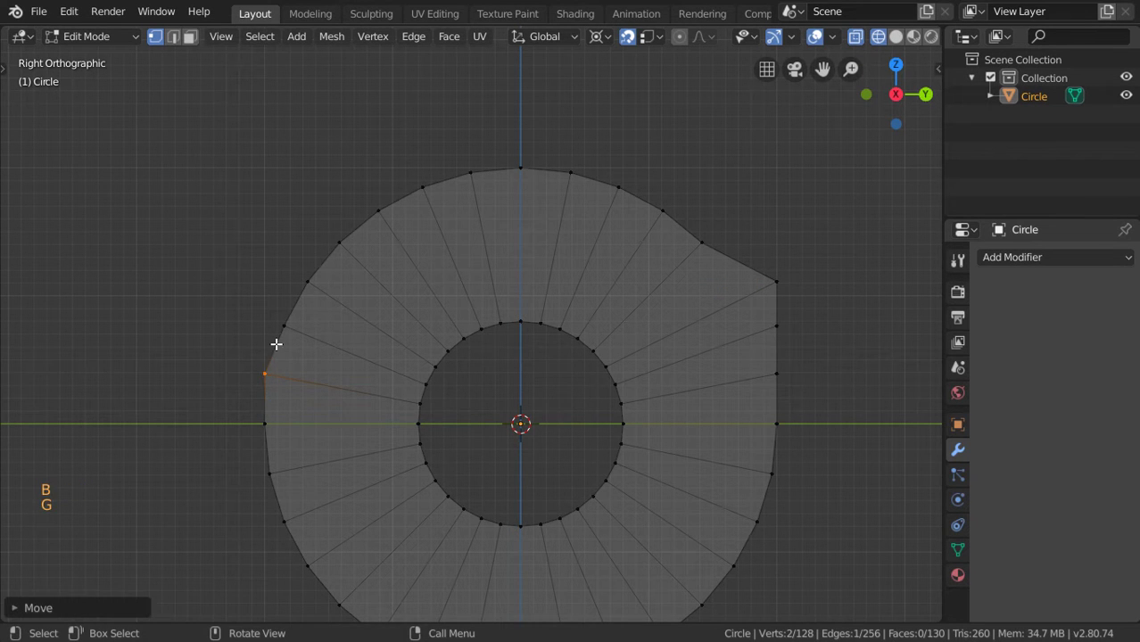
Step: Snap the second outer vertex above the Y axis on the -Y side outward along Y into line with the first
{"action": "key", "text": "alt+a"}
{"action": "key", "text": "b"}
{"action": "left_click_drag", "start_coordinate": [293, 320], "coordinate": [257, 364]}
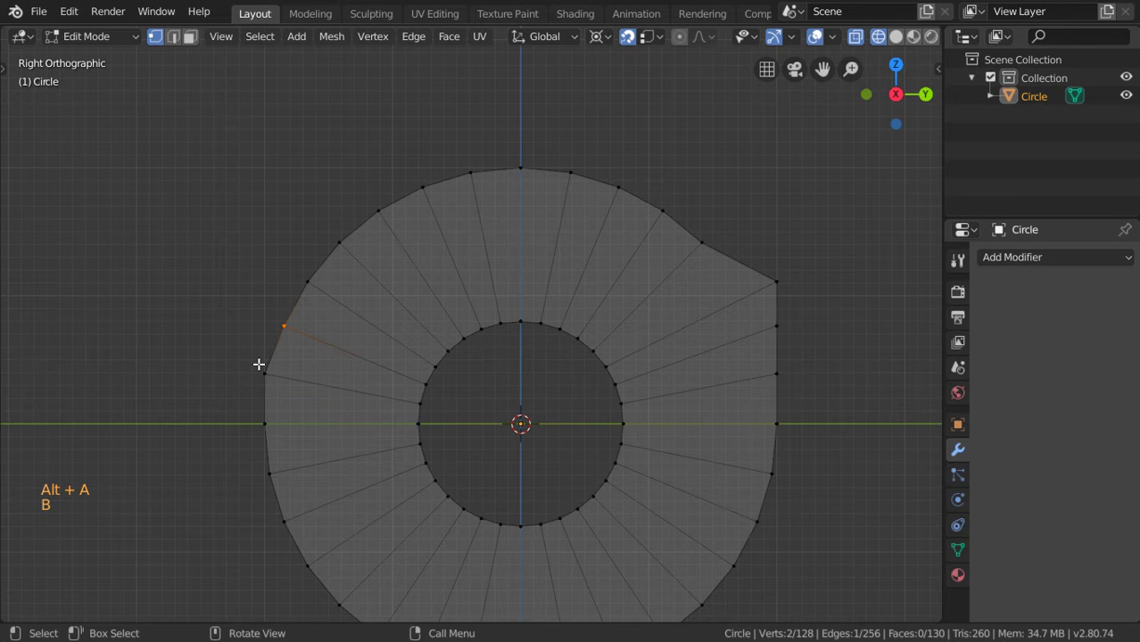
{"action": "key", "text": "g"}
{"action": "left_click", "coordinate": [260, 367]}
Step: Snap the third outer vertex above the Y axis on the -Y side outward along Y into line with the two below
{"action": "key", "text": "alt+a"}
{"action": "key", "text": "b"}
{"action": "left_click_drag", "start_coordinate": [317, 272], "coordinate": [268, 305]}
{"action": "key", "text": "g"}
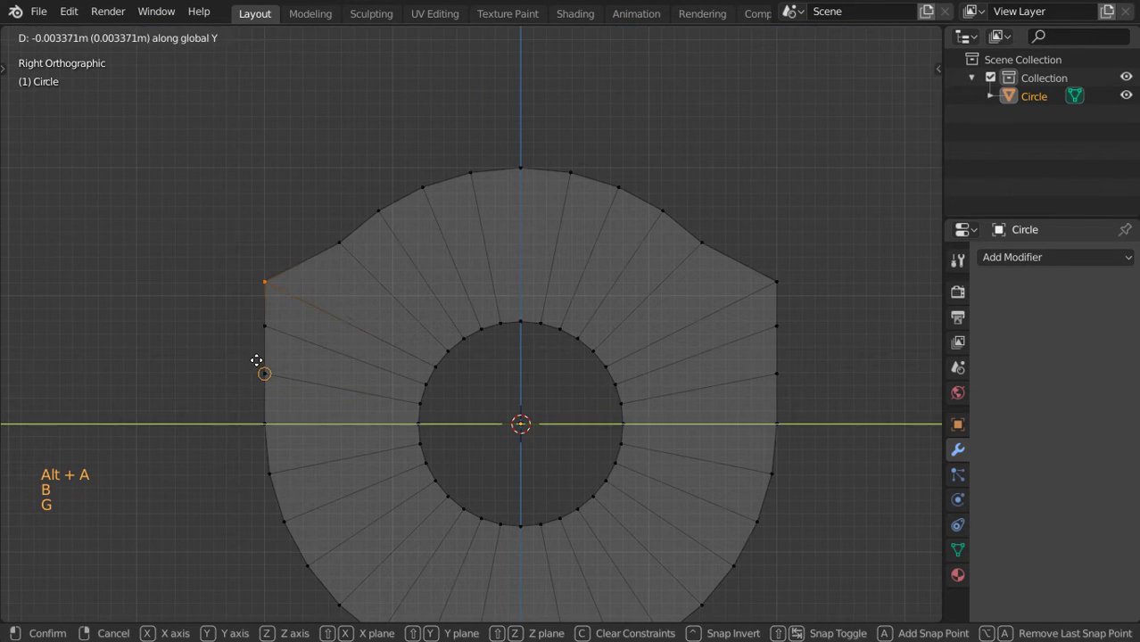
{"action": "left_click", "coordinate": [256, 364]}
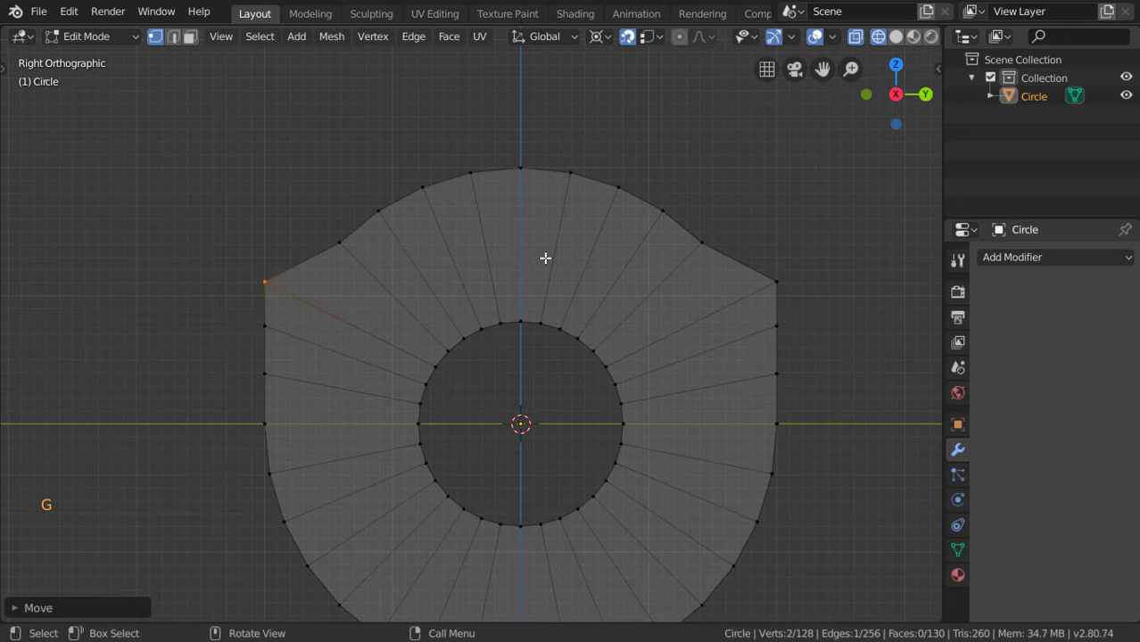
Step: Snap the fourth outer vertex above the Y axis on the +Y side outward along Y onto the straightened edge
{"action": "key", "text": "alt+a"}
{"action": "key", "text": "b"}
{"action": "left_click_drag", "start_coordinate": [705, 223], "coordinate": [679, 285]}
{"action": "key", "text": "g"}
{"action": "left_click", "coordinate": [787, 292]}
Step: Snap the fourth outer vertex above the Y axis on the -Y side outward along Y onto the straightened edge
{"action": "key", "text": "alt+a"}
{"action": "key", "text": "b"}
{"action": "left_click_drag", "start_coordinate": [367, 224], "coordinate": [321, 263]}
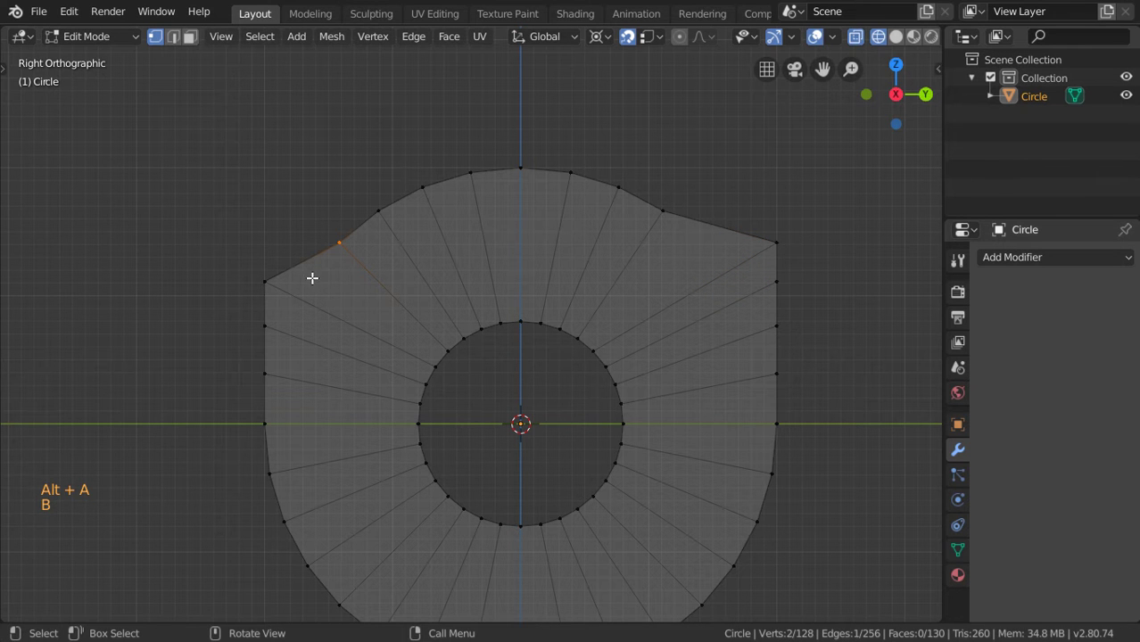
{"action": "key", "text": "g"}
{"action": "left_click", "coordinate": [267, 272]}
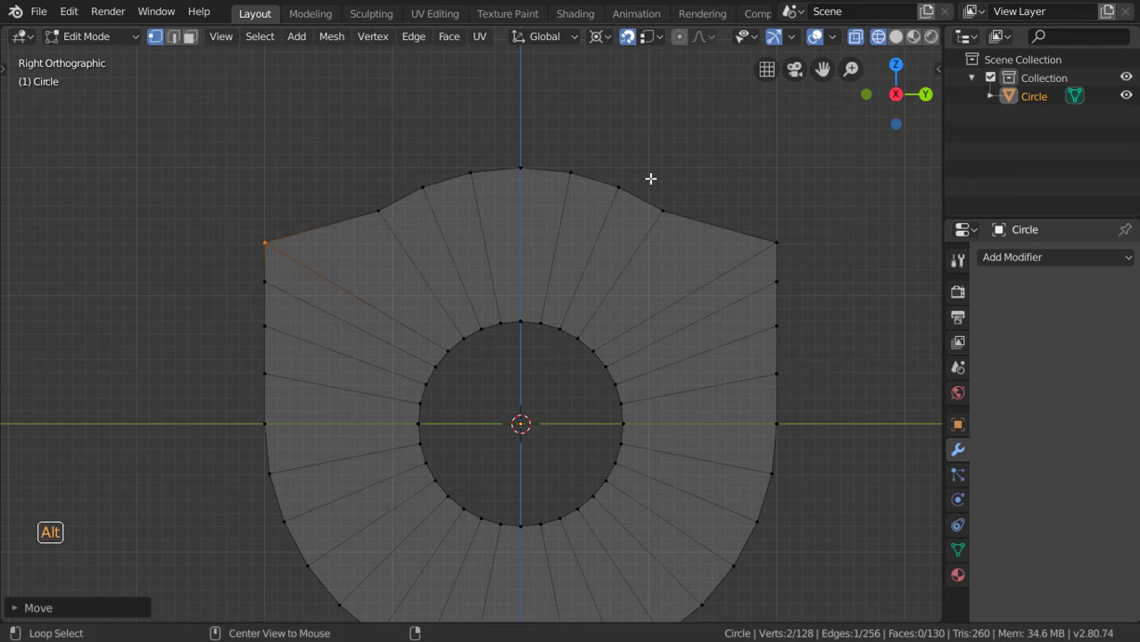
Step: Scale the three upper outer vertices on each side of the Z axis by about 1.8 along Y, out to the ring's straight sides
{"action": "key", "text": "alt+a"}
{"action": "key", "text": "b"}
{"action": "left_click_drag", "start_coordinate": [865, 167], "coordinate": [177, 226]}
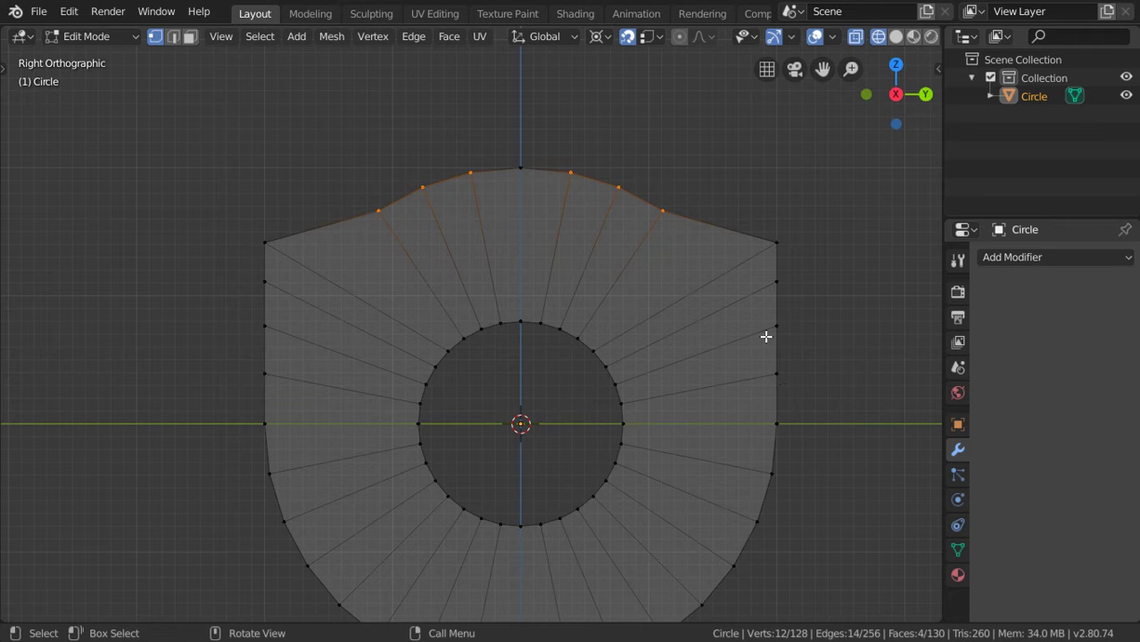
{"action": "key", "text": "s"}
{"action": "key", "text": "y"}
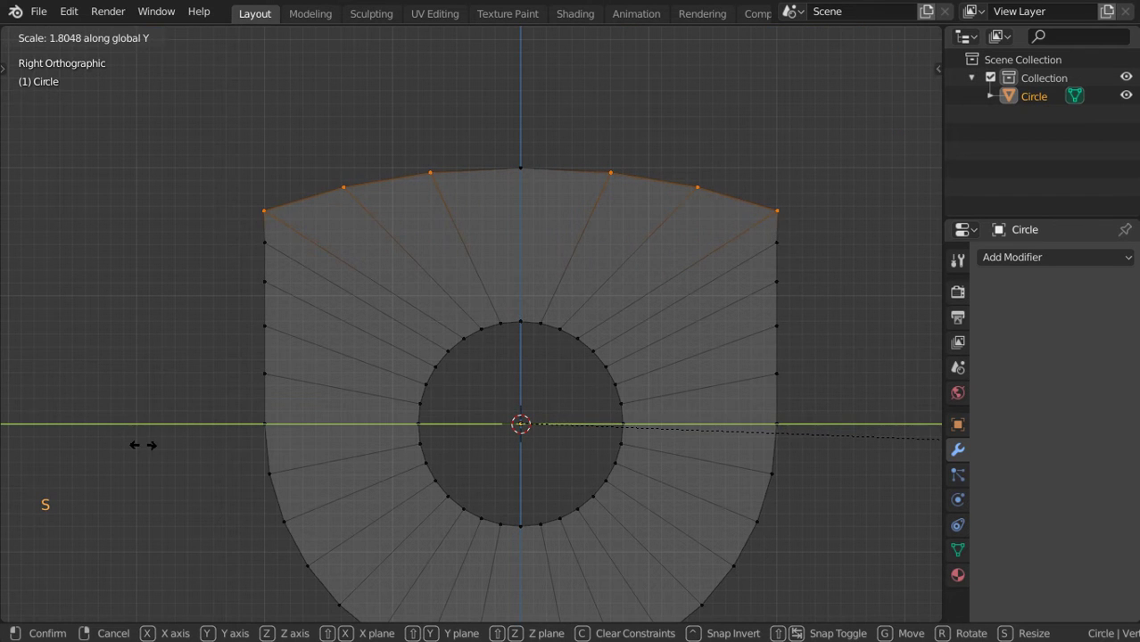
{"action": "left_click", "coordinate": [140, 443]}
{"action": "key", "text": "alt+a"}
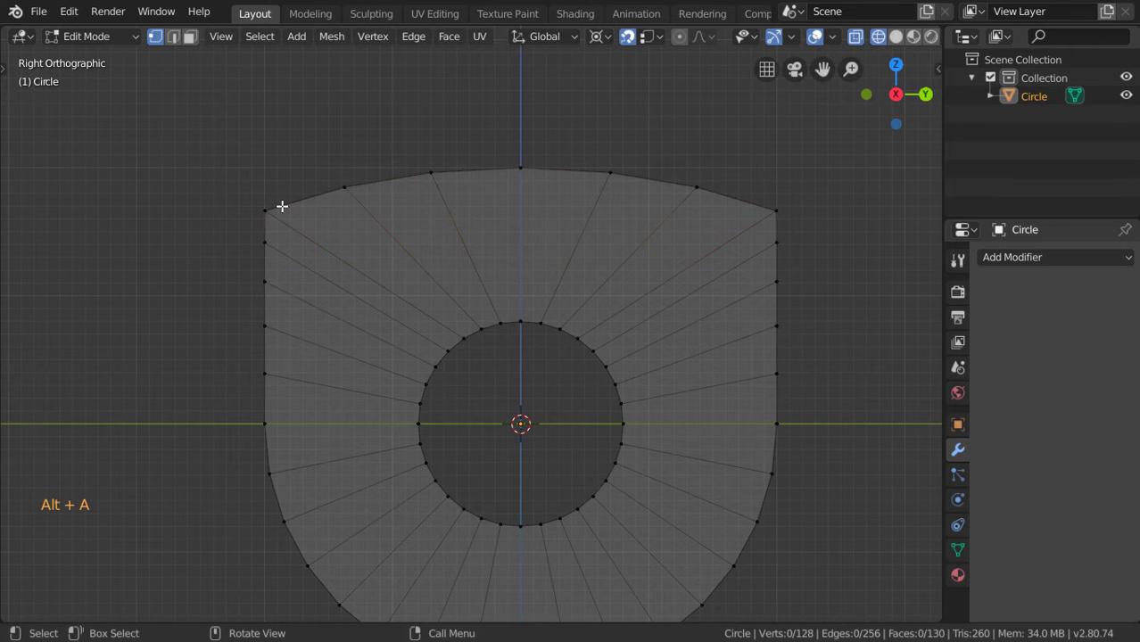
Step: Snap the upper corner vertices on the -Y and +Y sides along Y into exact line with the straight side edges
{"action": "key", "text": "b"}
{"action": "left_click_drag", "start_coordinate": [283, 197], "coordinate": [241, 235]}
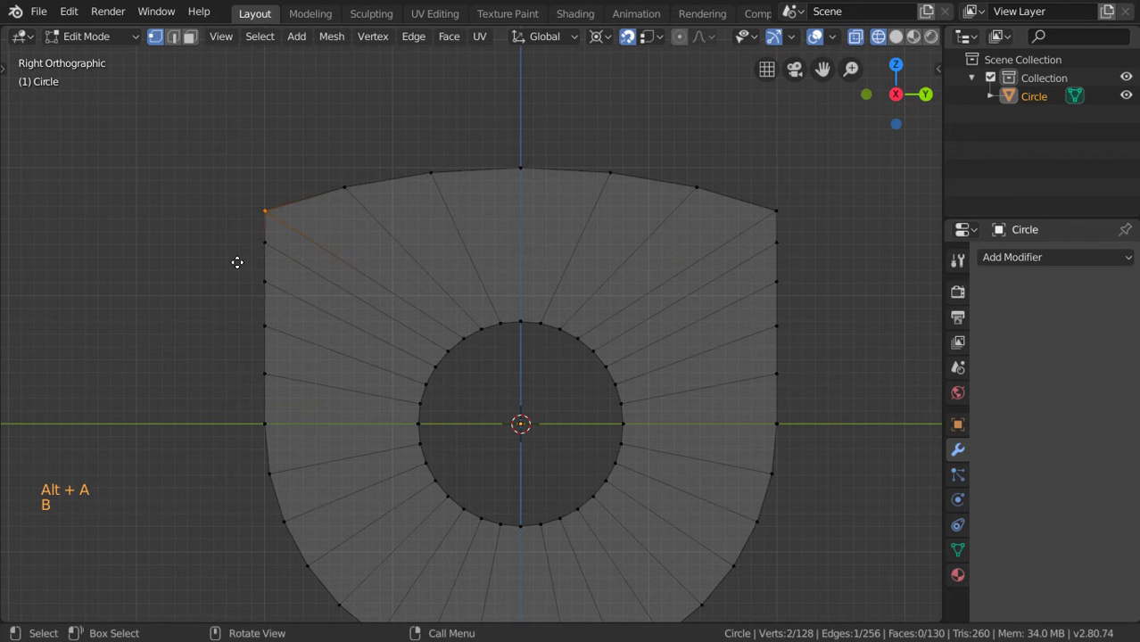
{"action": "key", "text": "g"}
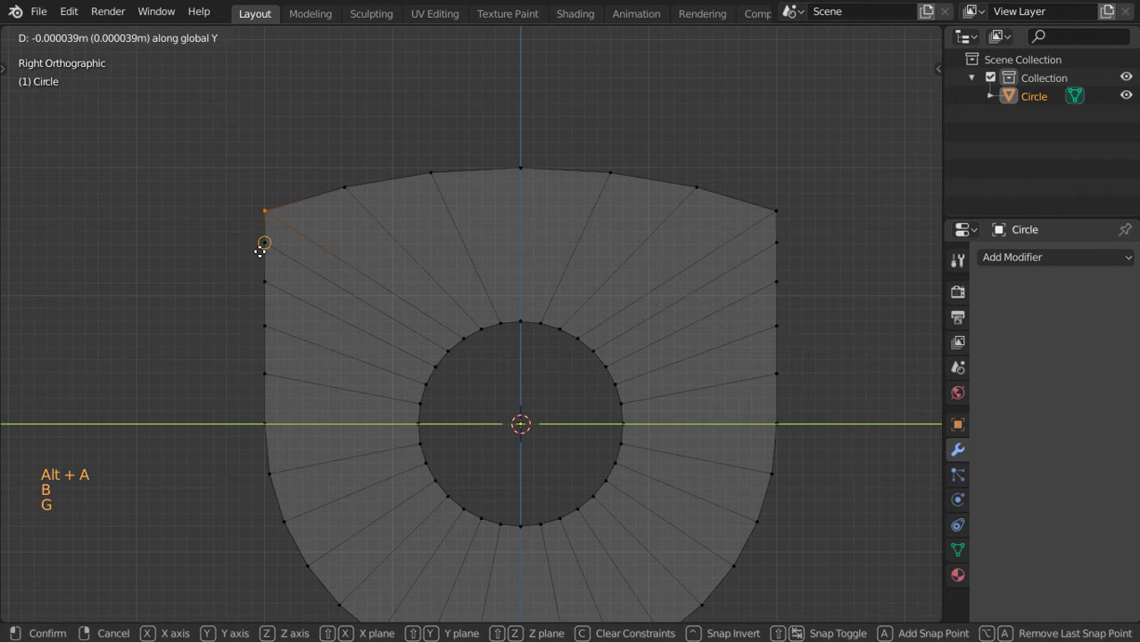
{"action": "left_click", "coordinate": [260, 250]}
{"action": "left_click", "coordinate": [784, 225]}
{"action": "key", "text": "g"}
{"action": "left_click", "coordinate": [785, 230]}
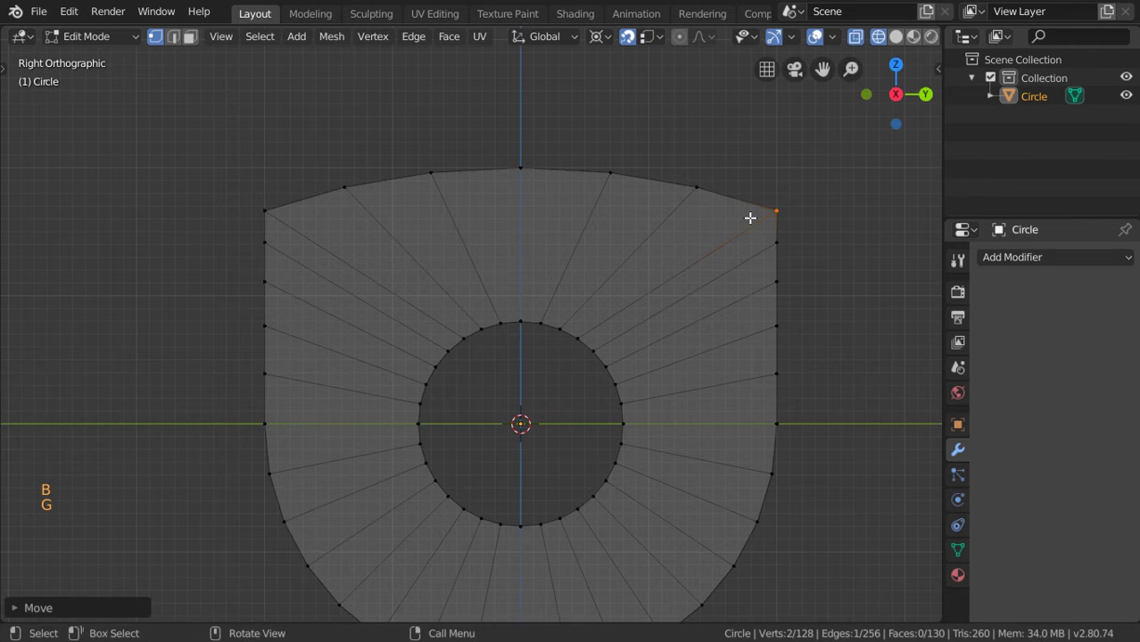
{"action": "key", "text": "alt+a"}
{"action": "key", "text": "b"}
{"action": "left_click_drag", "start_coordinate": [856, 143], "coordinate": [225, 229]}
{"action": "type", "text": "s"}
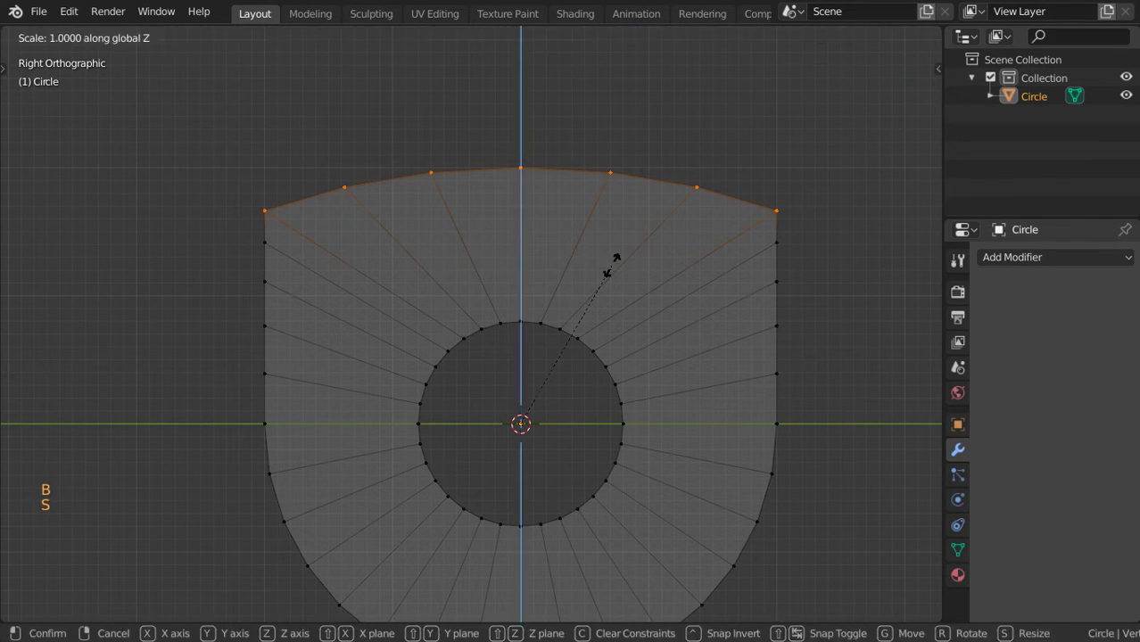
{"action": "type", "text": "z0"}
{"action": "right_click", "coordinate": [612, 265]}
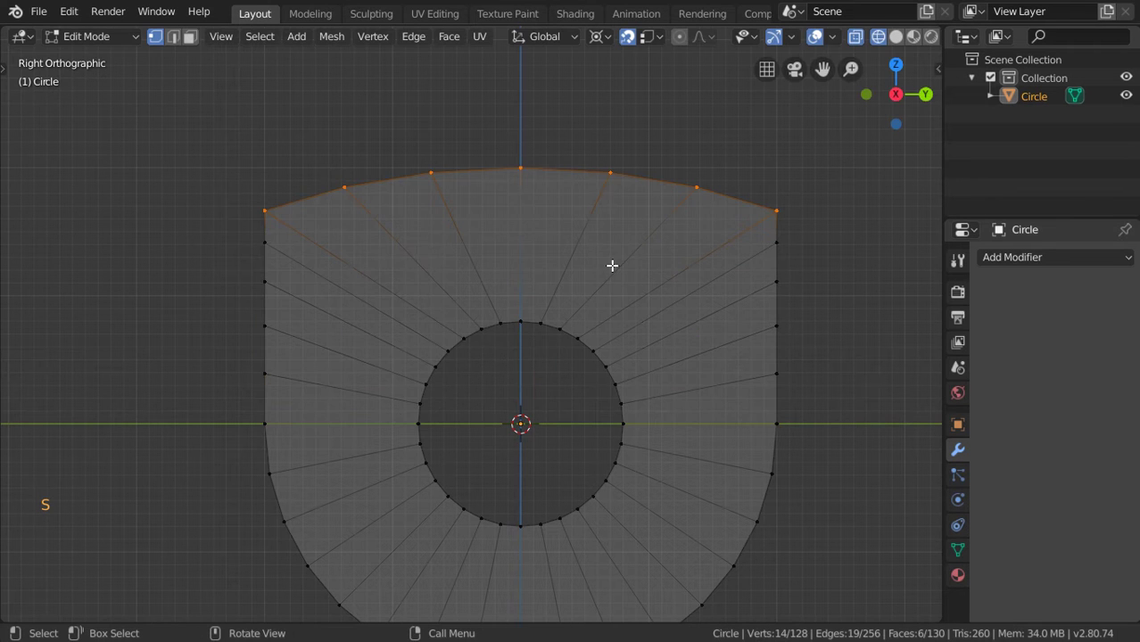
{"action": "left_click", "coordinate": [612, 265]}
Step: Set the pivot point to Bounding Box Center and flatten the curved upper row of vertices by scaling it to 0 along Z
{"action": "left_click", "coordinate": [598, 35]}
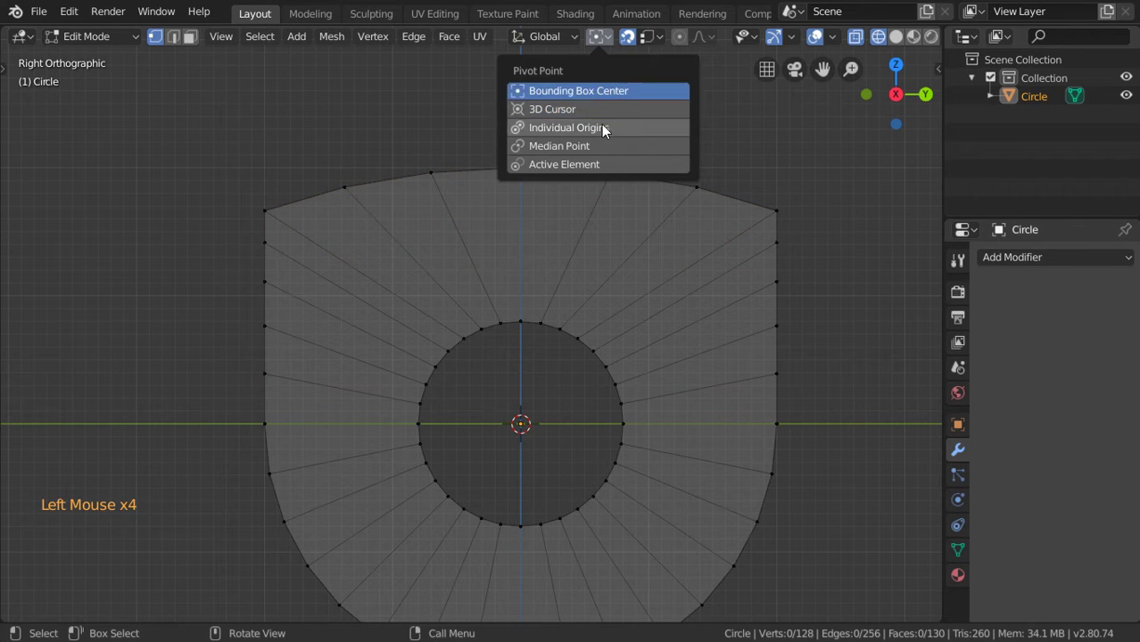
{"action": "left_click", "coordinate": [612, 92]}
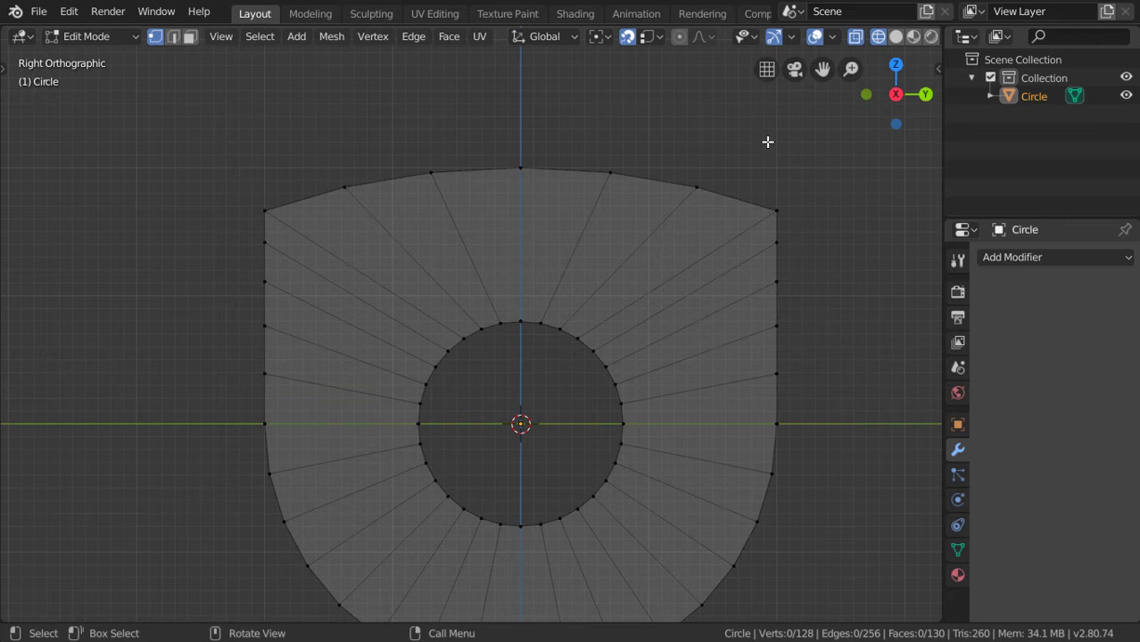
{"action": "key", "text": "b"}
{"action": "left_click_drag", "start_coordinate": [897, 104], "coordinate": [193, 228]}
{"action": "key", "text": "s"}
{"action": "key", "text": "z"}
{"action": "key", "text": "0"}
{"action": "key", "text": "Return"}
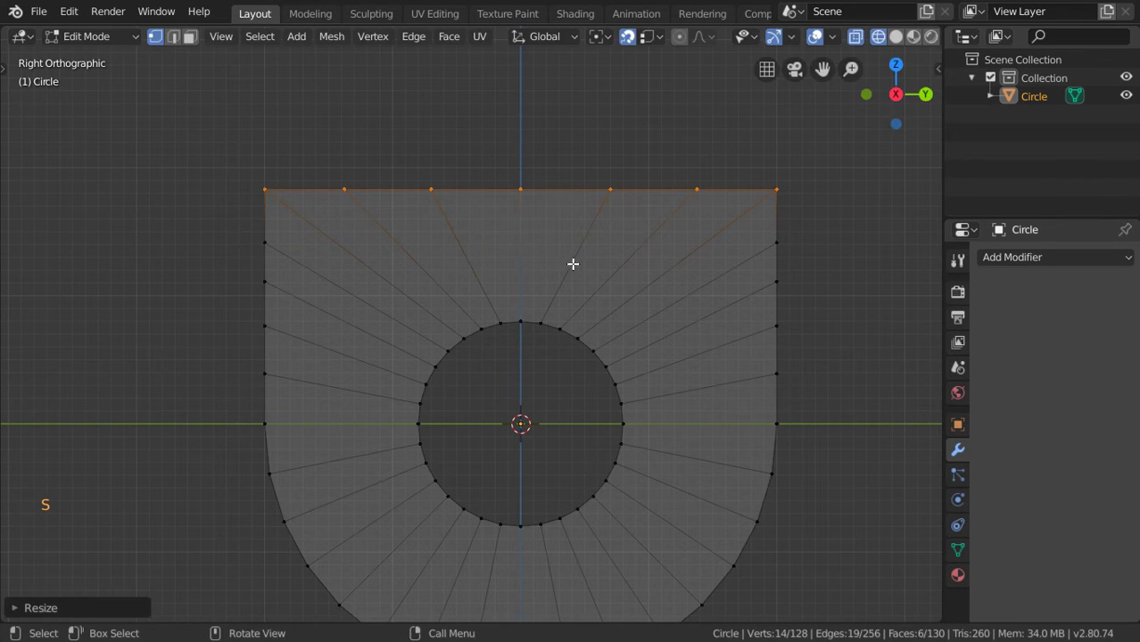
Step: Extrude the flattened upper edge and move it upward along Z to form a narrow strip
{"action": "key", "text": "ctrl+r"}
{"action": "right_click", "coordinate": [692, 257]}
{"action": "key", "text": "e"}
{"action": "right_click", "coordinate": [679, 252]}
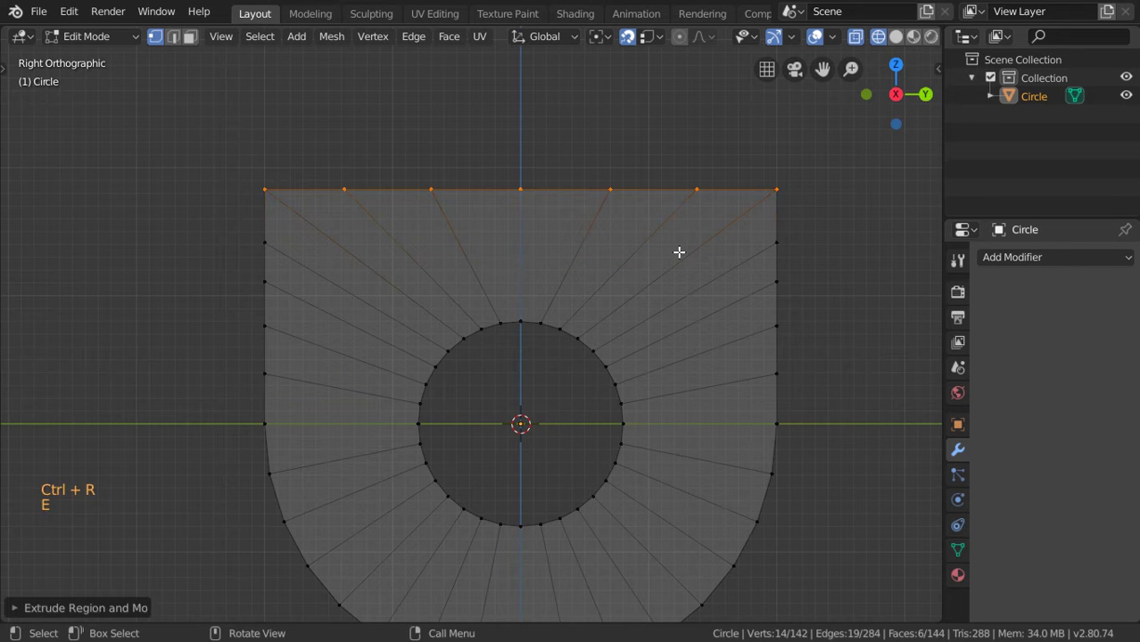
{"action": "key", "text": "g"}
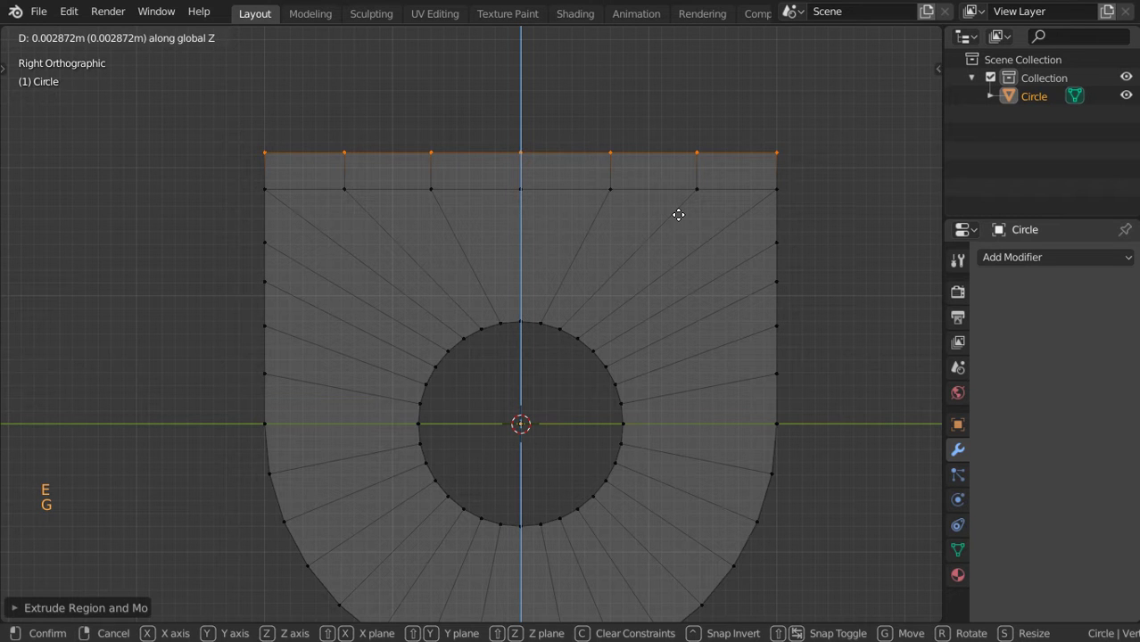
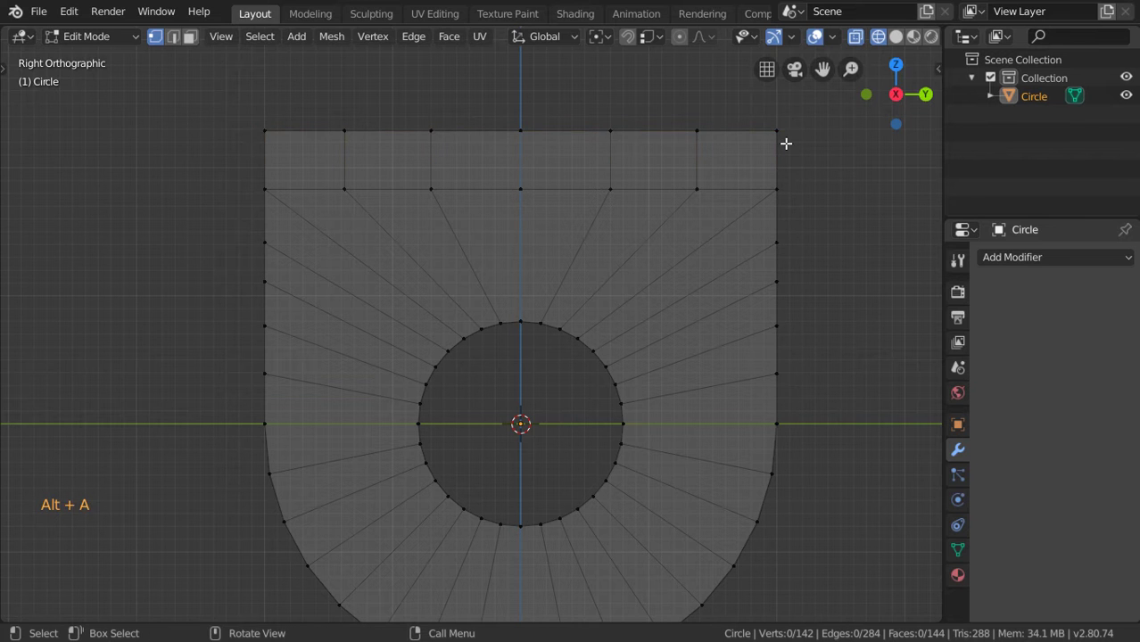
Step: Select both vertex rows of the extruded upper strip and move the strip slightly down along Z
{"action": "key", "text": "b"}
{"action": "left_click_drag", "start_coordinate": [806, 123], "coordinate": [254, 204]}
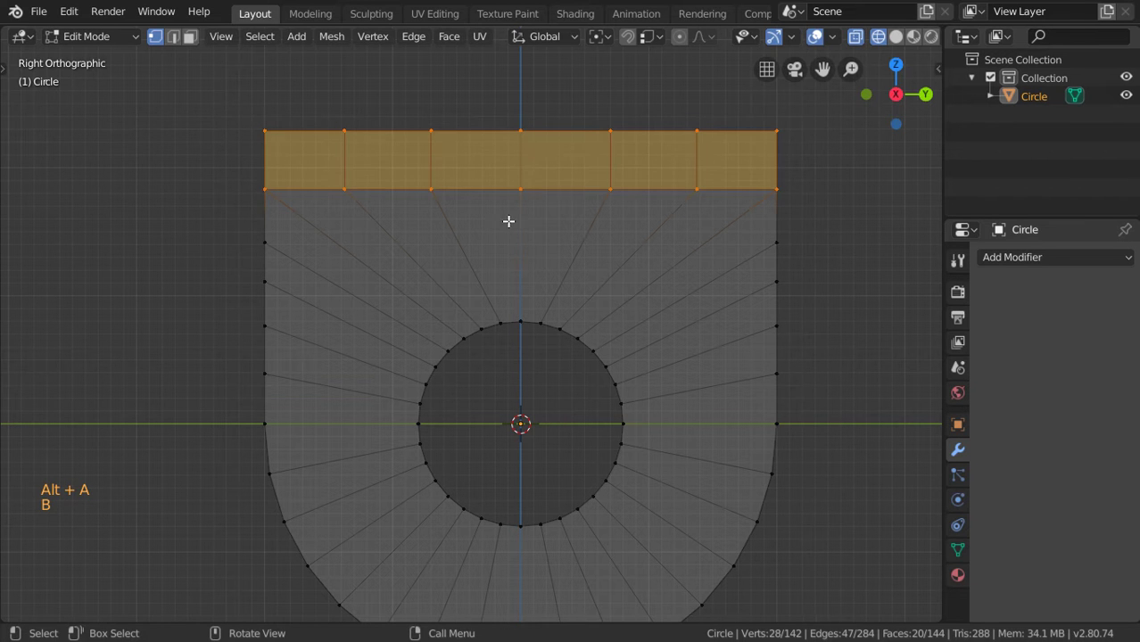
{"action": "key", "text": "g"}
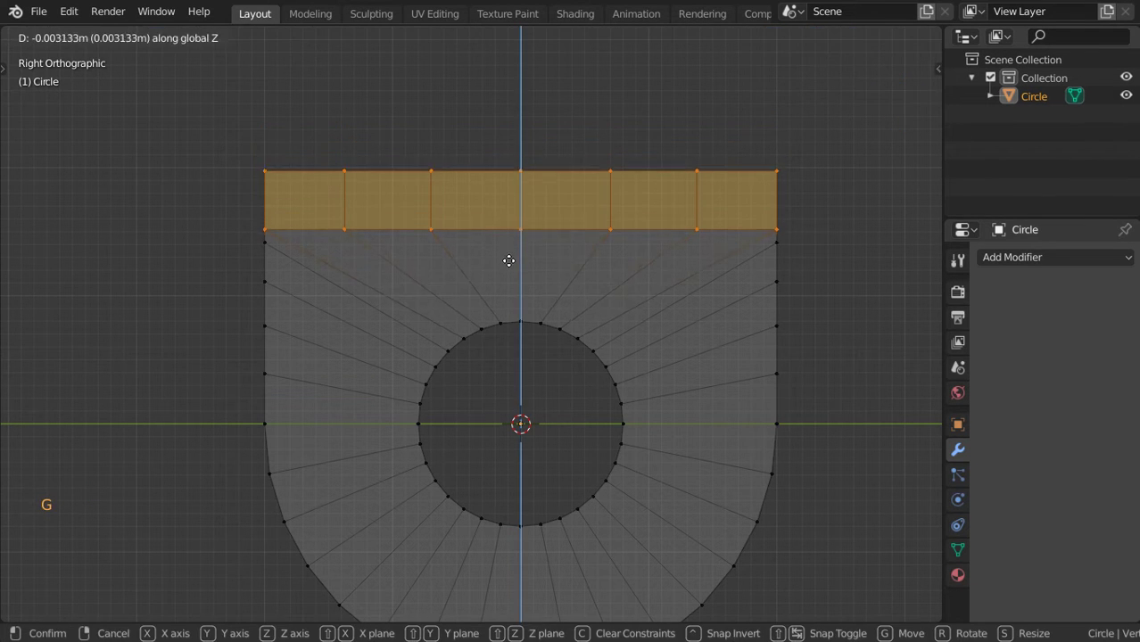
{"action": "left_click", "coordinate": [509, 249]}
Step: Switch to solid shading and move the entire mesh 0.03 m along X away from the origin
{"action": "middle_click_drag", "start_coordinate": [509, 249], "coordinate": [490, 348]}
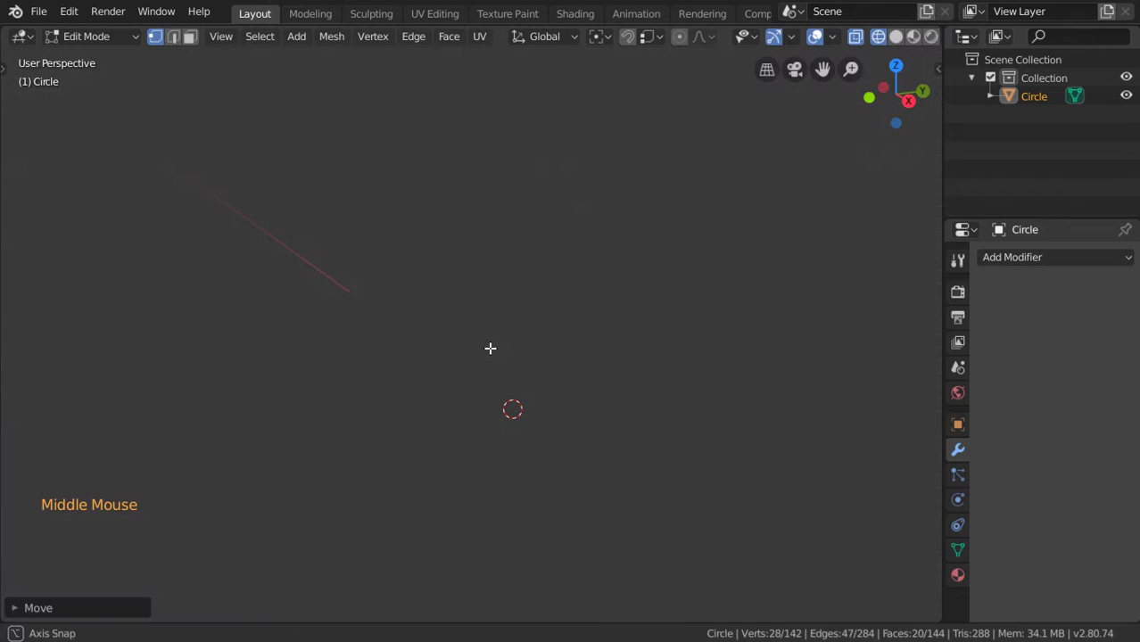
{"action": "scroll", "coordinate": [490, 348], "scroll_direction": "down", "scroll_amount": 5}
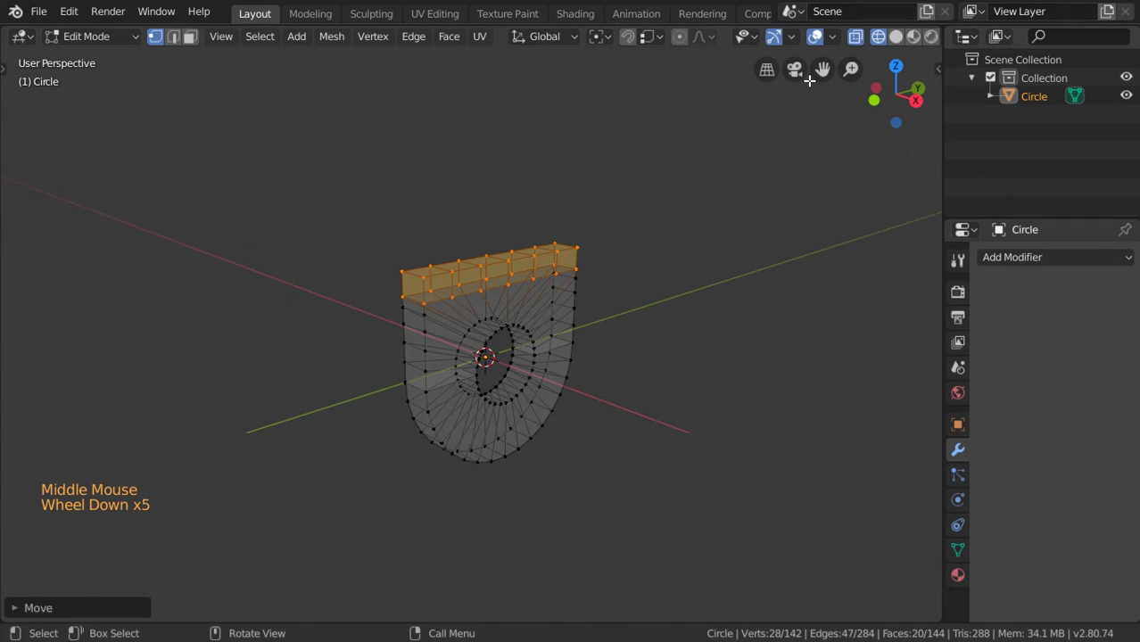
{"action": "left_click", "coordinate": [896, 35]}
{"action": "middle_click_drag", "start_coordinate": [223, 393], "coordinate": [407, 394]}
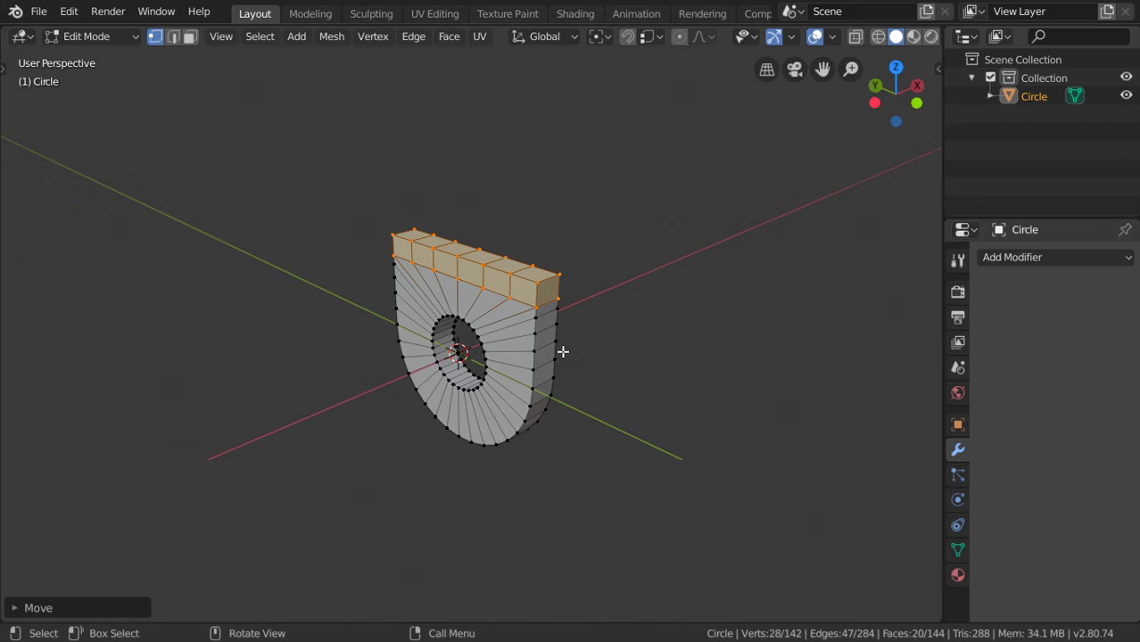
{"action": "key", "text": "g"}
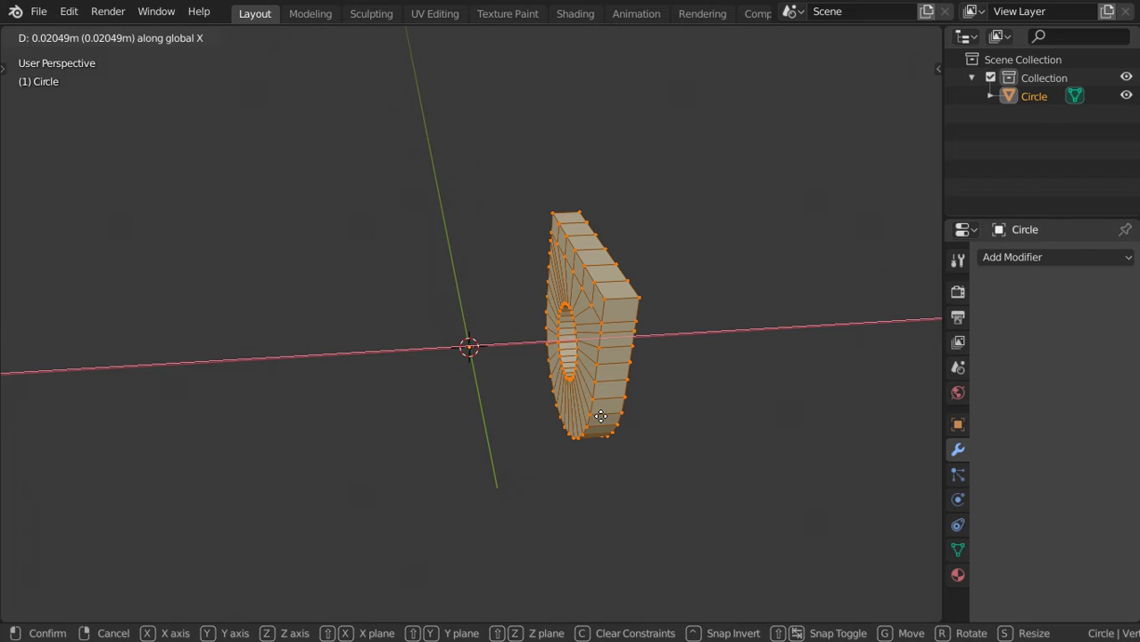
{"action": "type", "text": ".03"}
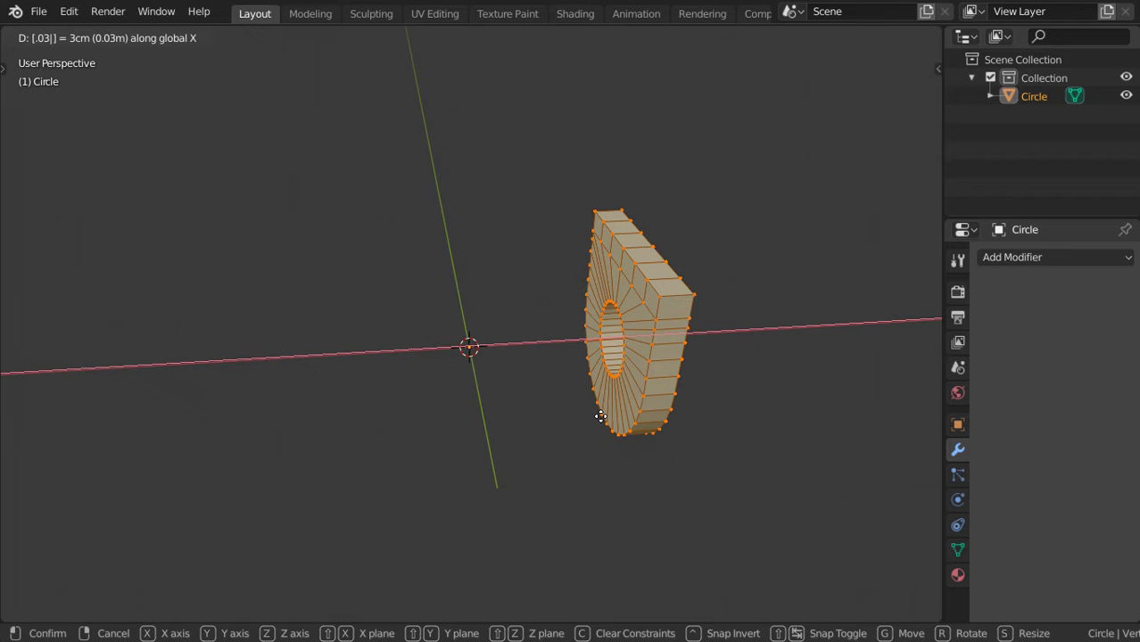
{"action": "key", "text": "Return"}
{"action": "middle_click_drag", "start_coordinate": [600, 417], "coordinate": [232, 33]}
Step: In face select mode, select all six faces of the upper strip on the side facing the origin
{"action": "left_click", "coordinate": [187, 38]}
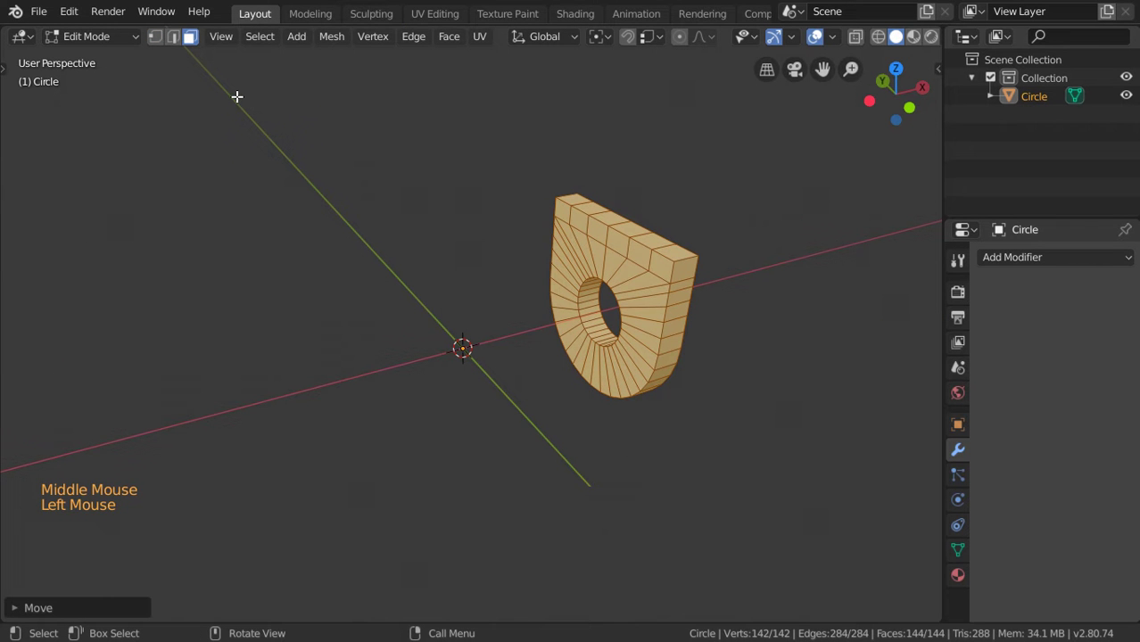
{"action": "left_click", "coordinate": [660, 265]}
{"action": "left_click", "coordinate": [639, 253], "text": "shift"}
{"action": "left_click", "coordinate": [617, 241], "text": "shift"}
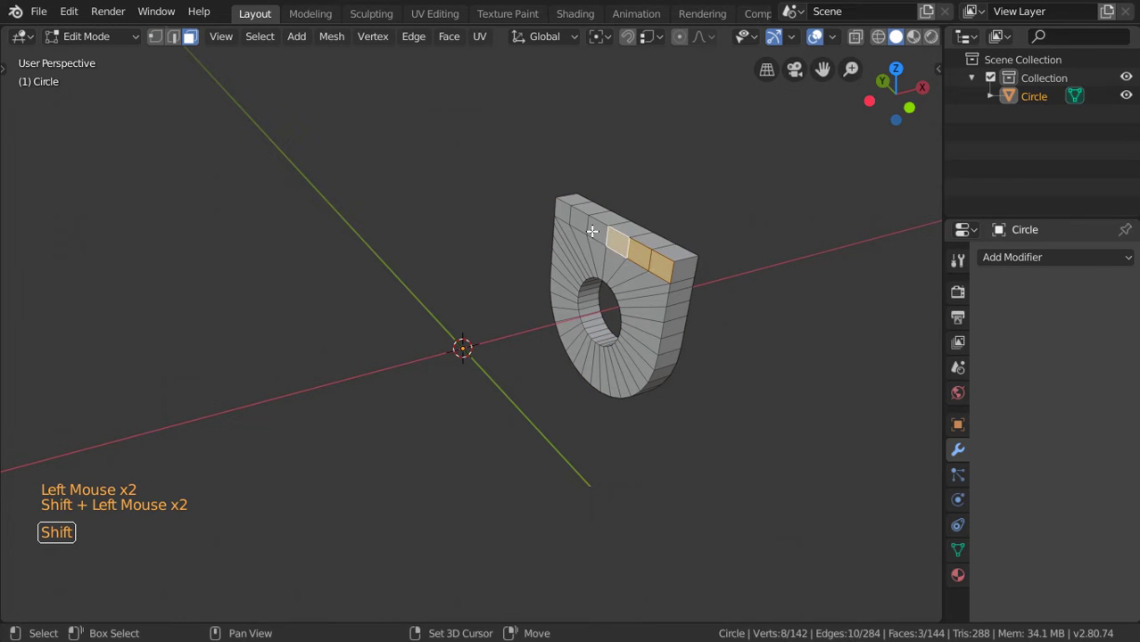
{"action": "left_click", "coordinate": [595, 230], "text": "shift"}
{"action": "left_click", "coordinate": [580, 218], "text": "shift"}
{"action": "left_click", "coordinate": [580, 219], "text": "shift"}
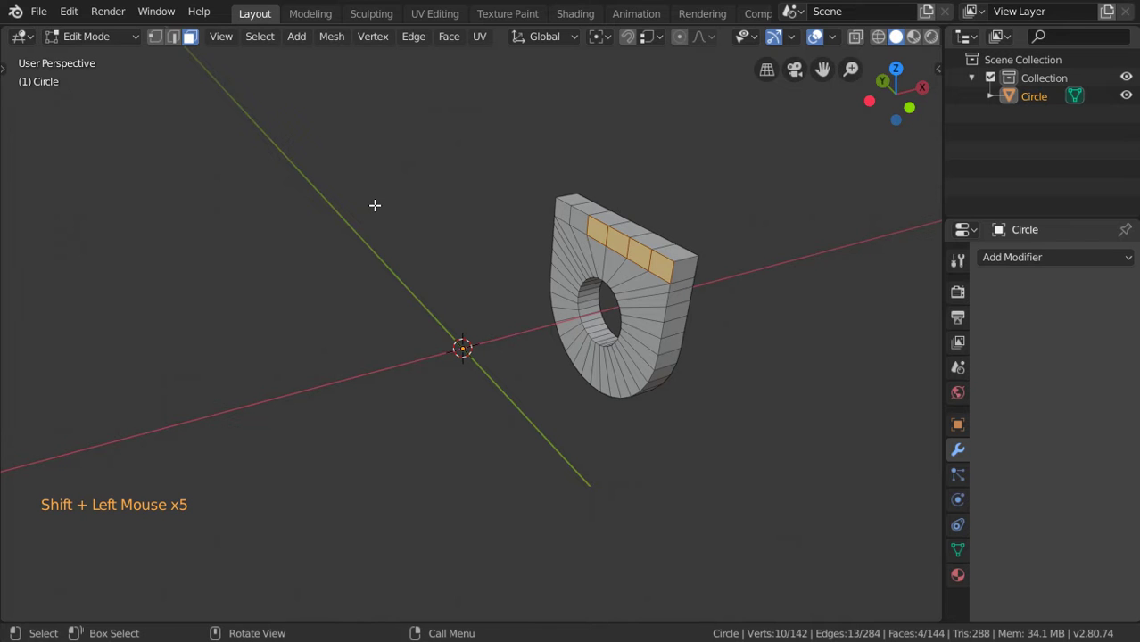
{"action": "key", "text": "1"}
{"action": "key", "text": "2"}
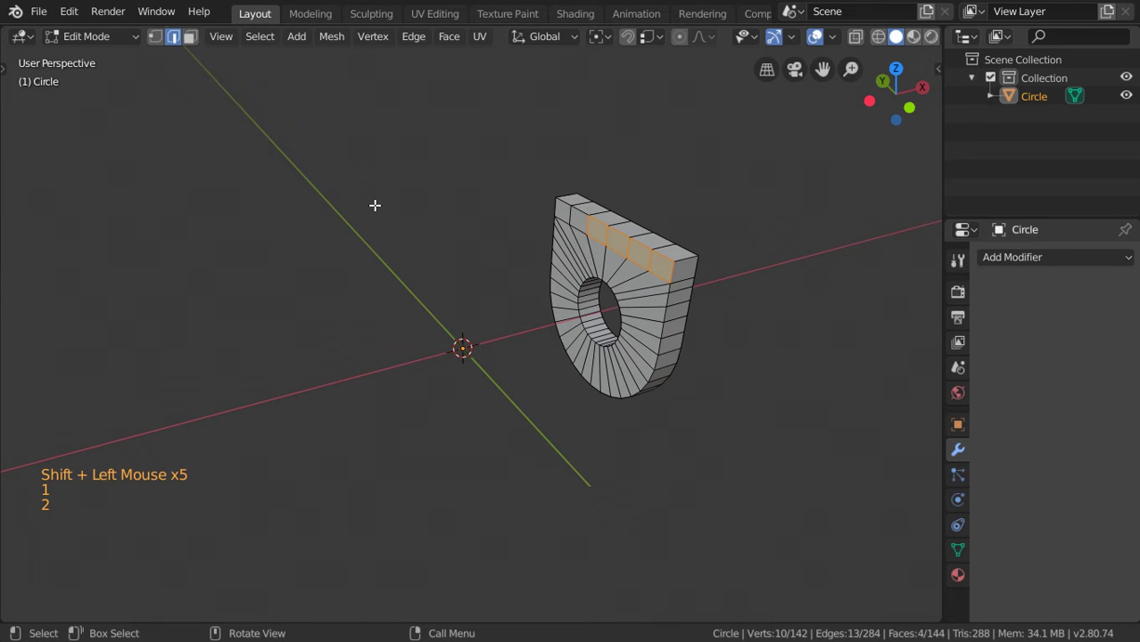
{"action": "key", "text": "3"}
{"action": "left_click", "coordinate": [580, 218], "text": "shift"}
{"action": "left_click", "coordinate": [564, 209], "text": "shift"}
{"action": "middle_click_drag", "start_coordinate": [584, 308], "coordinate": [660, 337]}
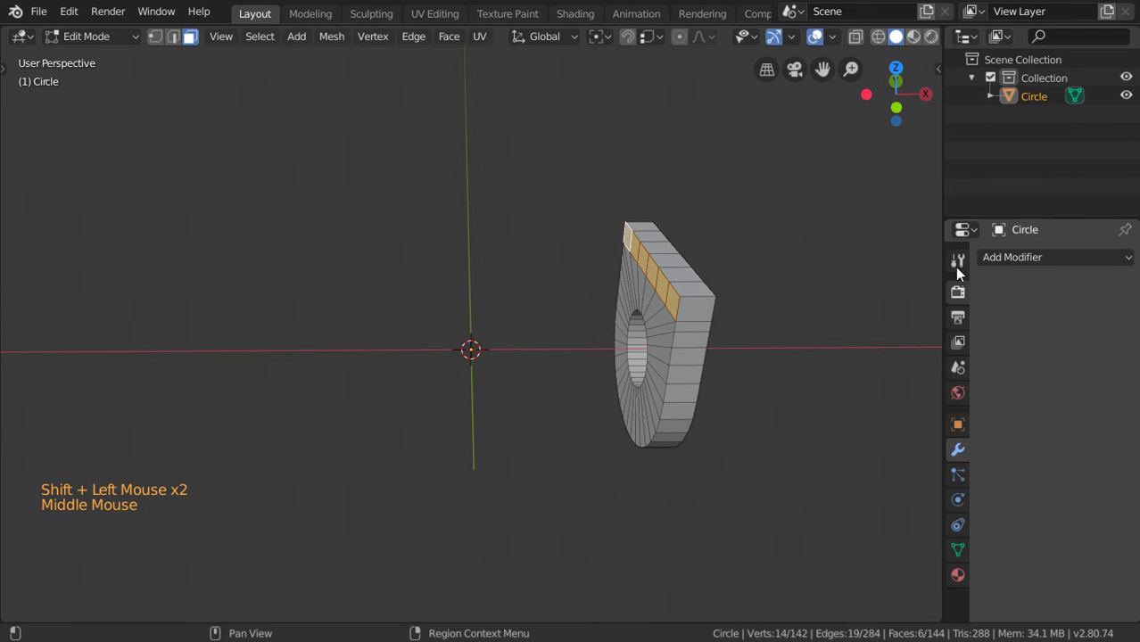
Step: Add a Mirror modifier on the X axis to the part
{"action": "left_click", "coordinate": [1025, 259]}
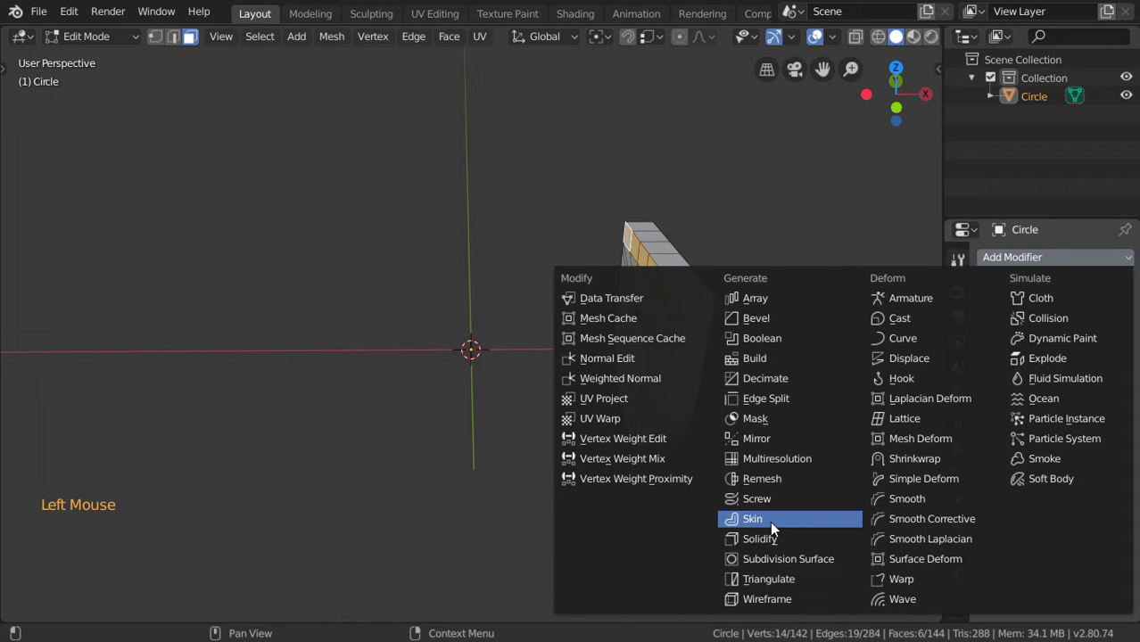
{"action": "left_click", "coordinate": [757, 438]}
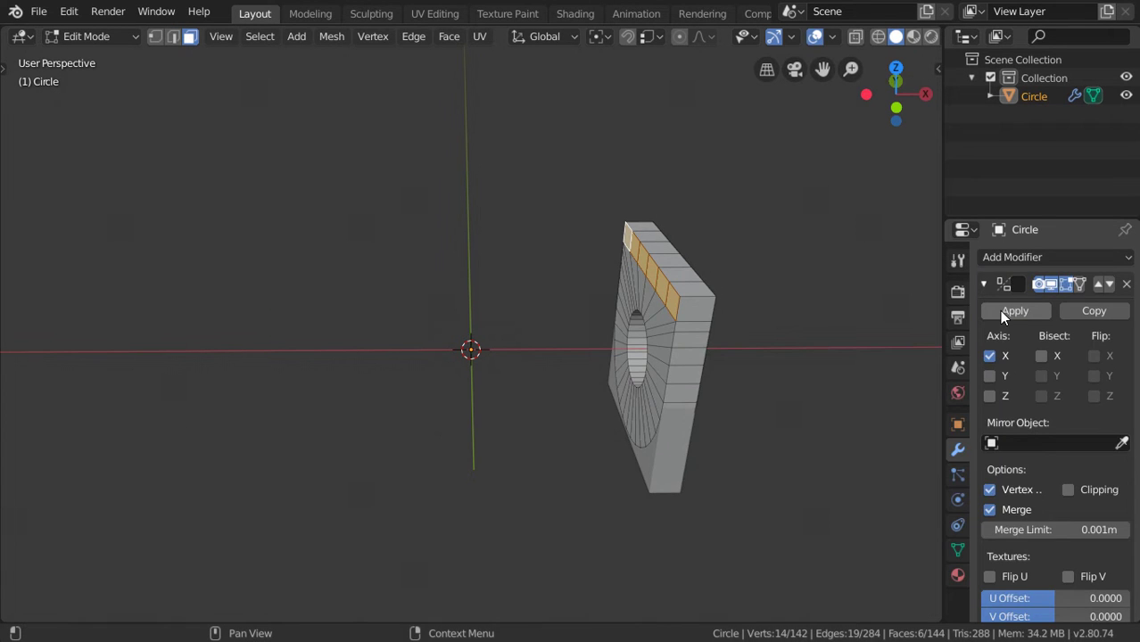
{"action": "left_click", "coordinate": [1014, 311]}
Step: Return to Object Mode and apply the object's rotation so the Mirror modifier copies the part across the global X axis
{"action": "key", "text": "Tab"}
{"action": "key", "text": "Tab"}
{"action": "middle_click_drag", "start_coordinate": [725, 413], "coordinate": [791, 387]}
{"action": "key", "text": "Tab"}
{"action": "key", "text": "ctrl+a"}
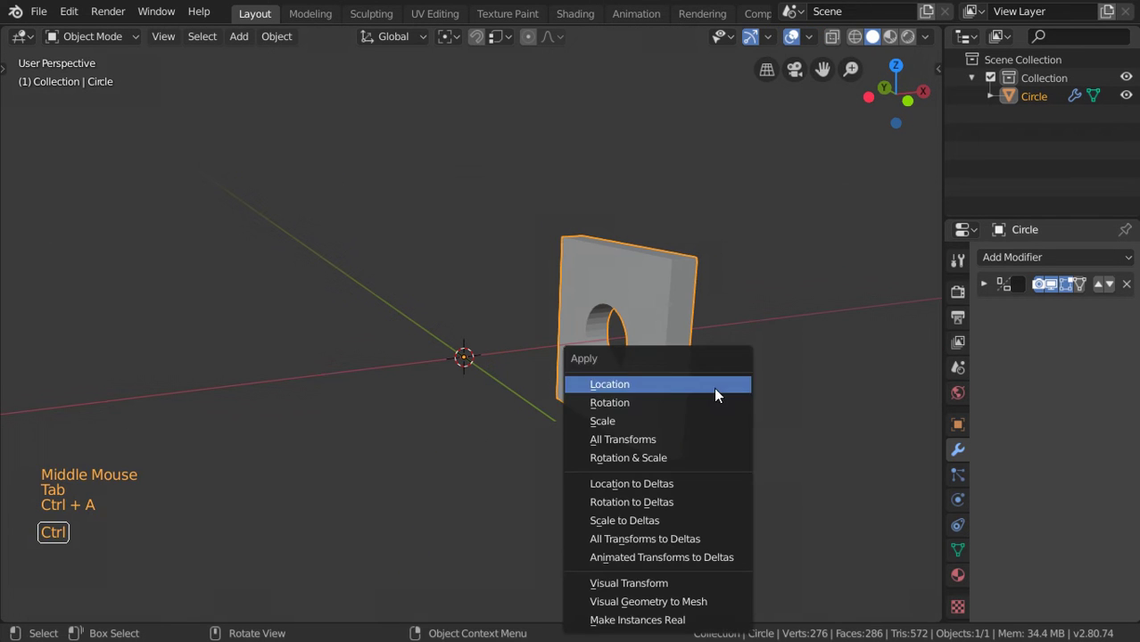
{"action": "left_click", "coordinate": [646, 402]}
{"action": "middle_click_drag", "start_coordinate": [735, 415], "coordinate": [716, 446]}
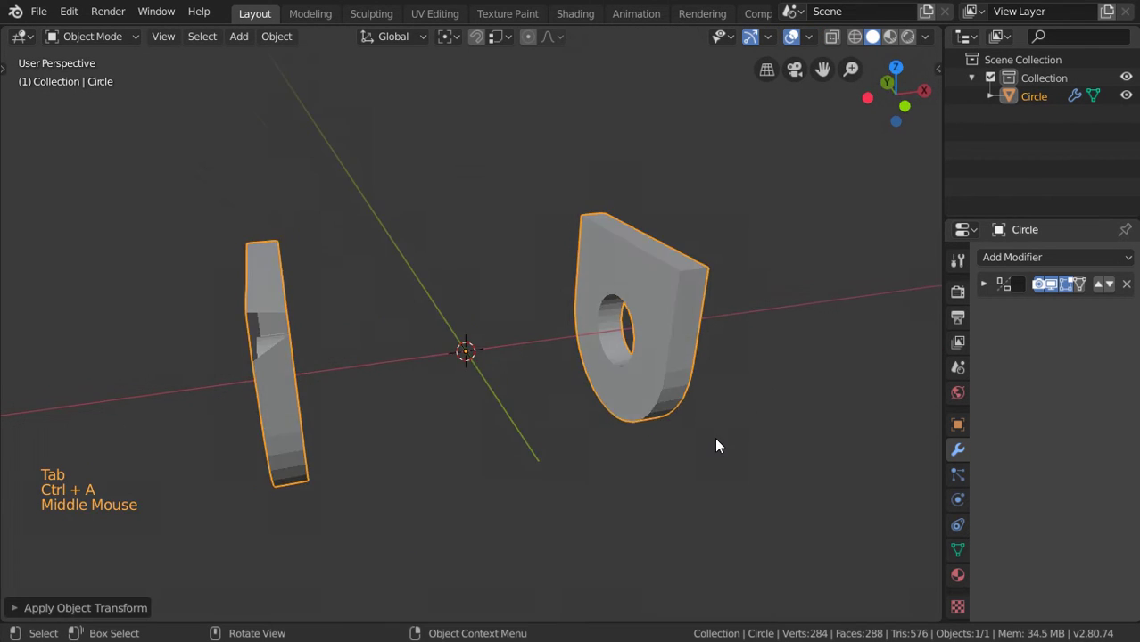
Step: Return to Edit Mode and enable Clipping on the Mirror modifier
{"action": "key", "text": "Tab"}
{"action": "left_click", "coordinate": [982, 286]}
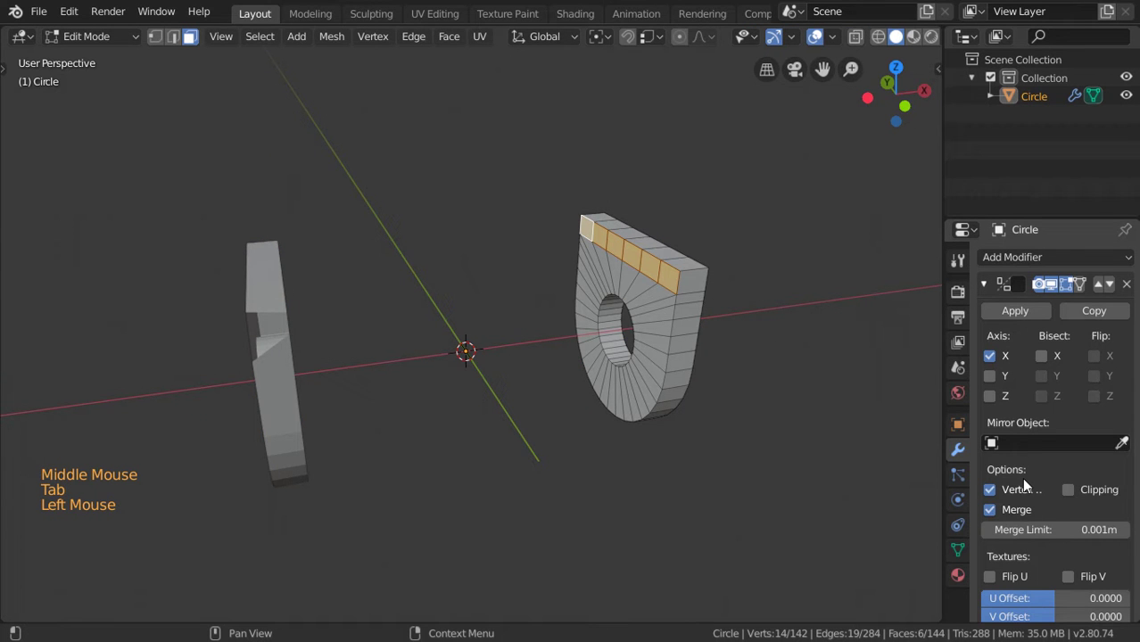
{"action": "left_click", "coordinate": [1067, 489]}
{"action": "key", "text": "r"}
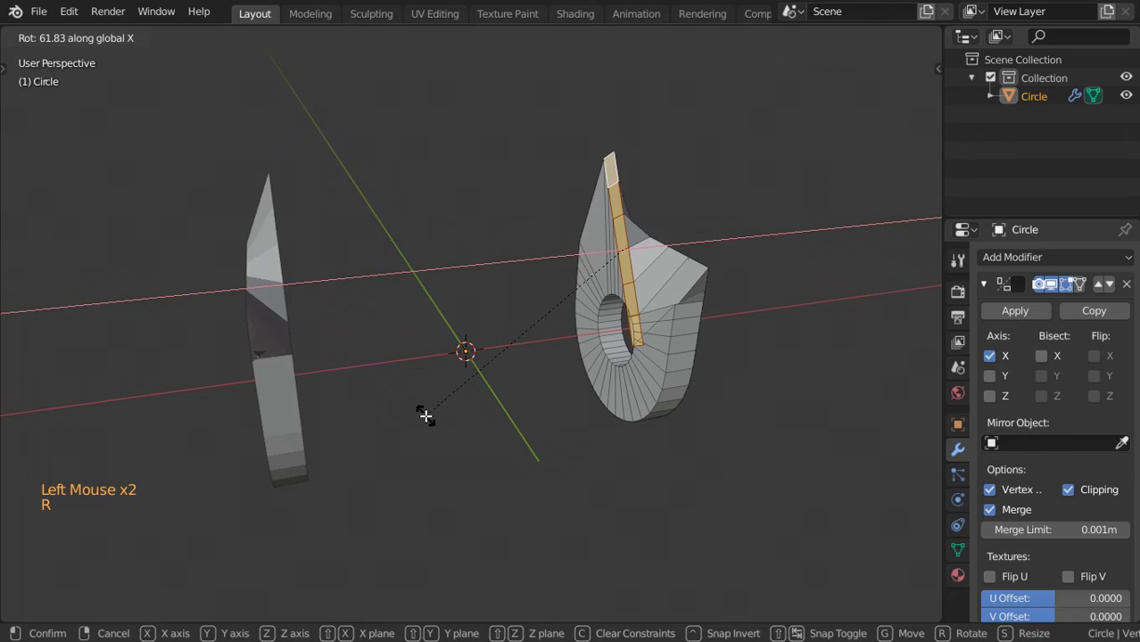
{"action": "right_click", "coordinate": [427, 415]}
Step: Extrude the selected upper strip faces to the mirror plane so a flat plate joins the two lugs
{"action": "middle_click_drag", "start_coordinate": [427, 415], "coordinate": [678, 398]}
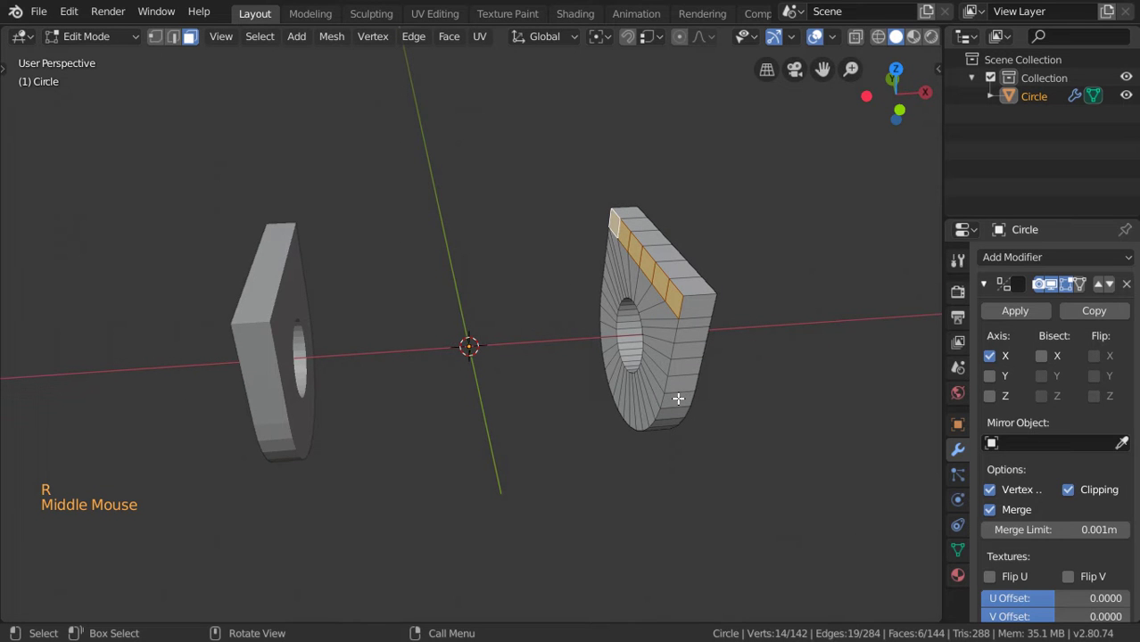
{"action": "key", "text": "e"}
{"action": "left_click", "coordinate": [511, 380]}
{"action": "middle_click_drag", "start_coordinate": [511, 379], "coordinate": [516, 347]}
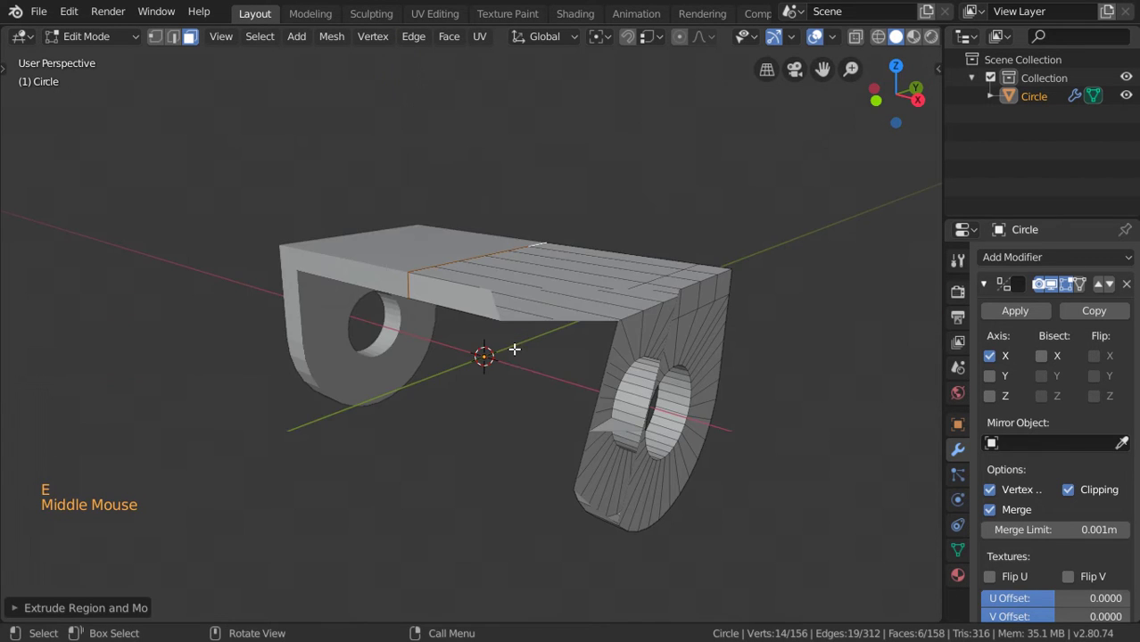
Step: Lower the 3D view's Clip Start to below 0.001 m so nearby geometry is drawn whole
{"action": "key", "text": "n"}
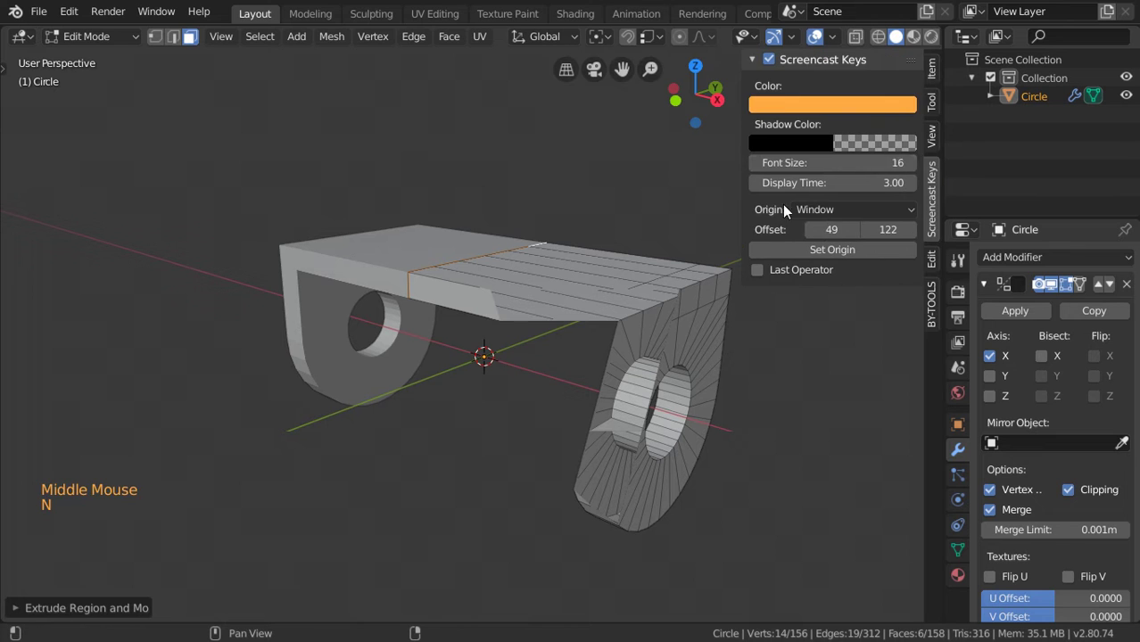
{"action": "left_click", "coordinate": [931, 136]}
{"action": "left_click", "coordinate": [874, 106]}
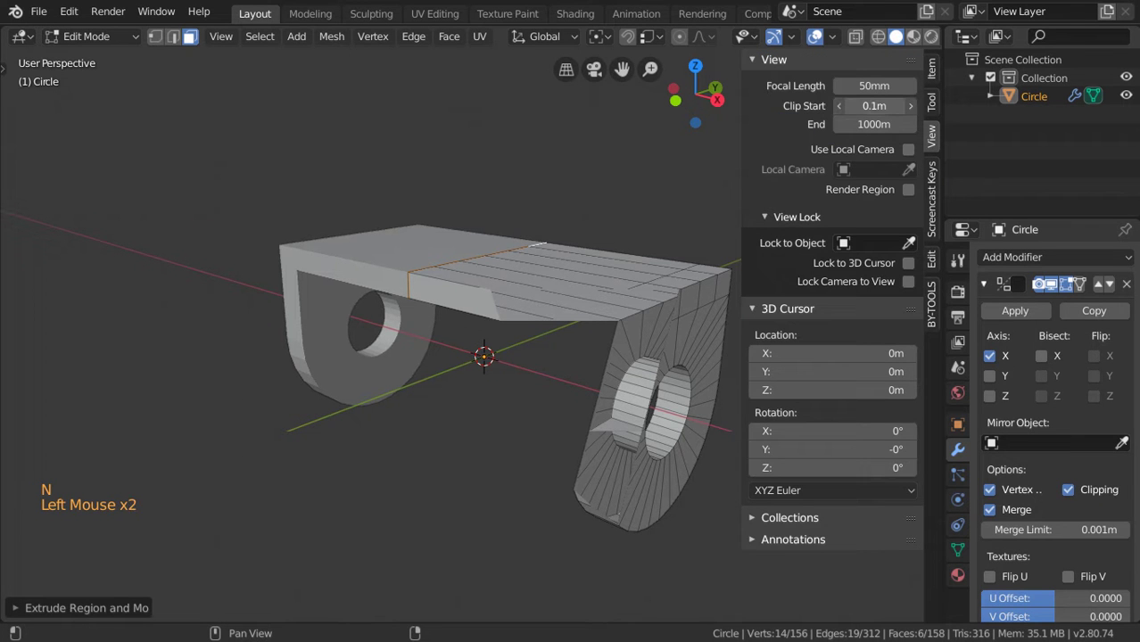
{"action": "type", "text": "00"}
{"action": "key", "text": "Return"}
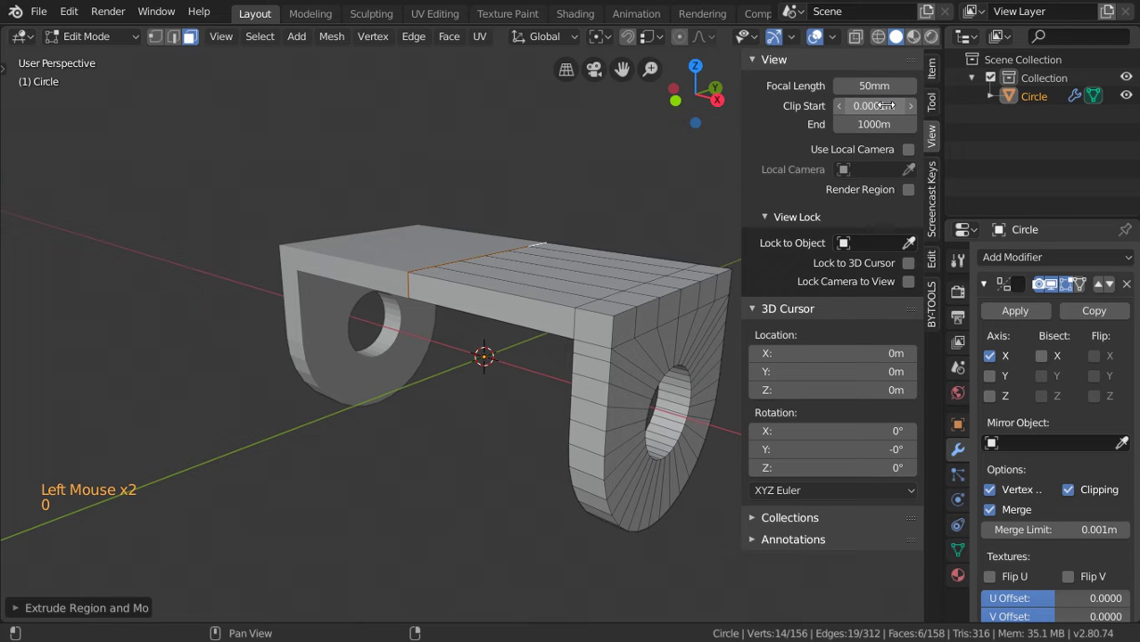
{"action": "key", "text": "n"}
Step: Return to Object Mode and apply the Mirror modifier to the bracket
{"action": "middle_click_drag", "start_coordinate": [614, 323], "coordinate": [678, 299]}
{"action": "key", "text": "Tab"}
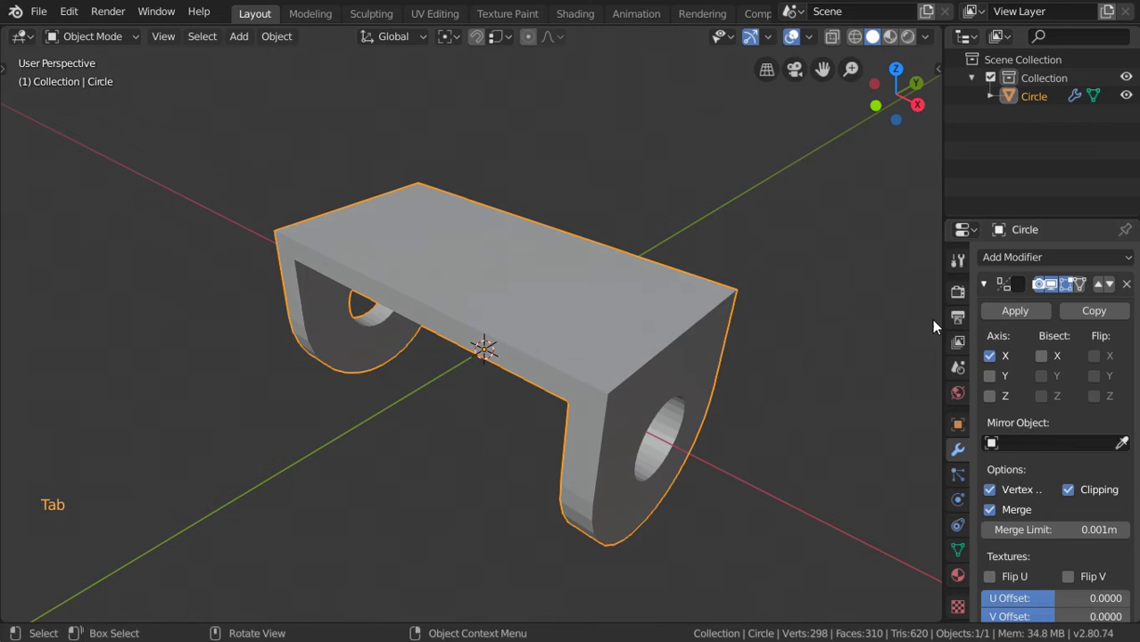
{"action": "left_click", "coordinate": [1015, 310]}
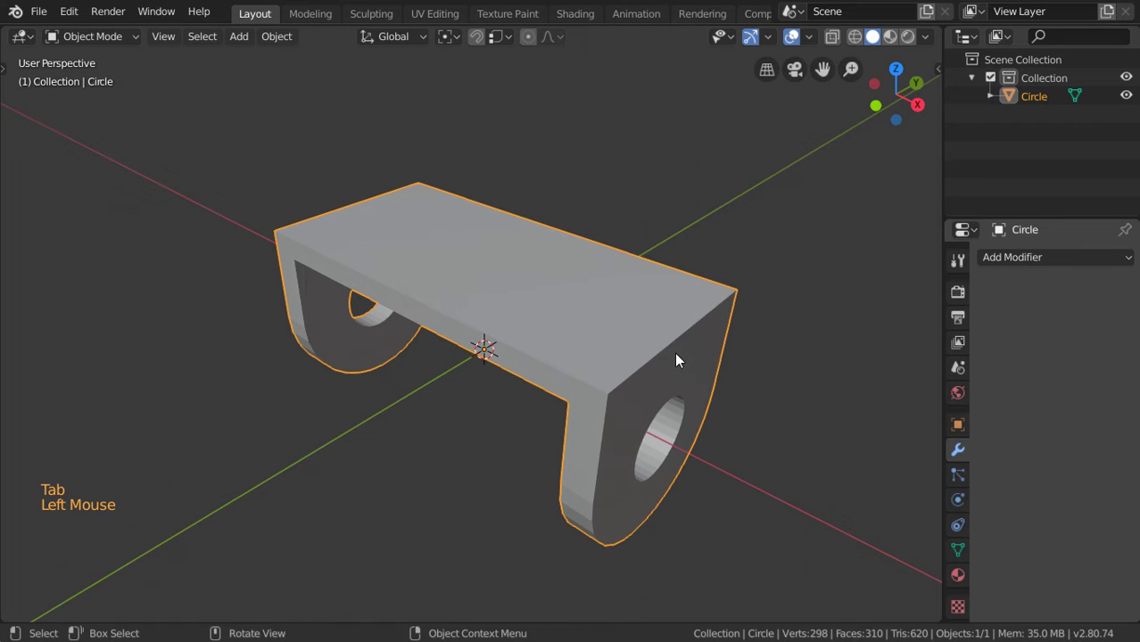
Step: In Edit Mode top view, add two loop cuts across the plate's +X half, one slid towards the centre and one midway between it and the centre
{"action": "key", "text": "Tab"}
{"action": "key", "text": "KP_7"}
{"action": "key", "text": "ctrl+r"}
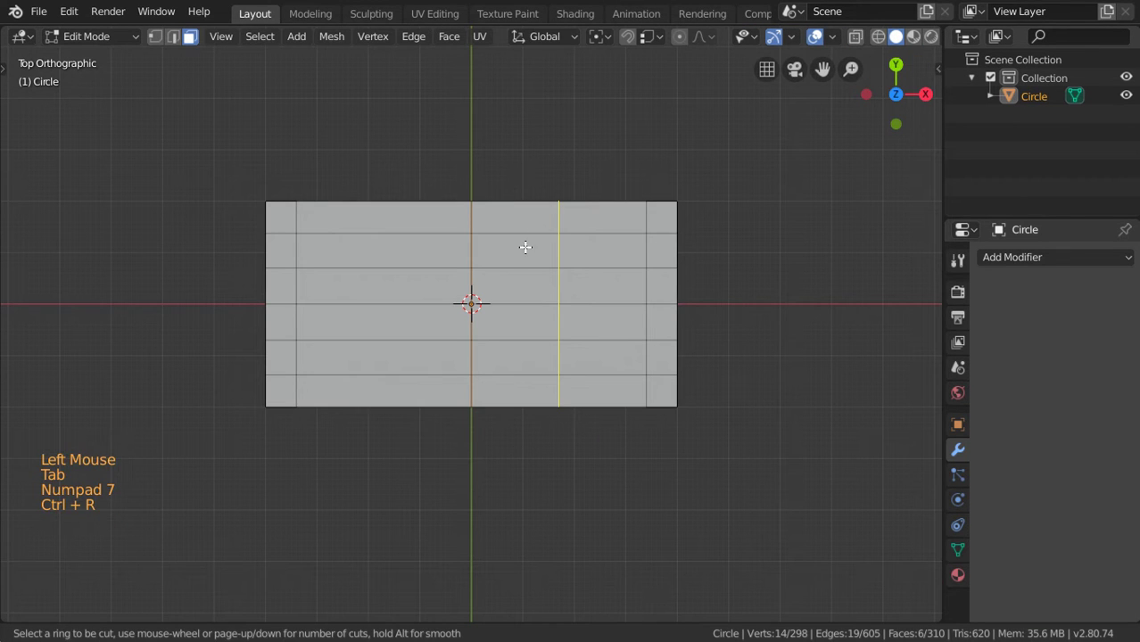
{"action": "left_click_drag", "start_coordinate": [514, 260], "coordinate": [517, 215]}
{"action": "key", "text": "ctrl+r"}
{"action": "left_click", "coordinate": [532, 241]}
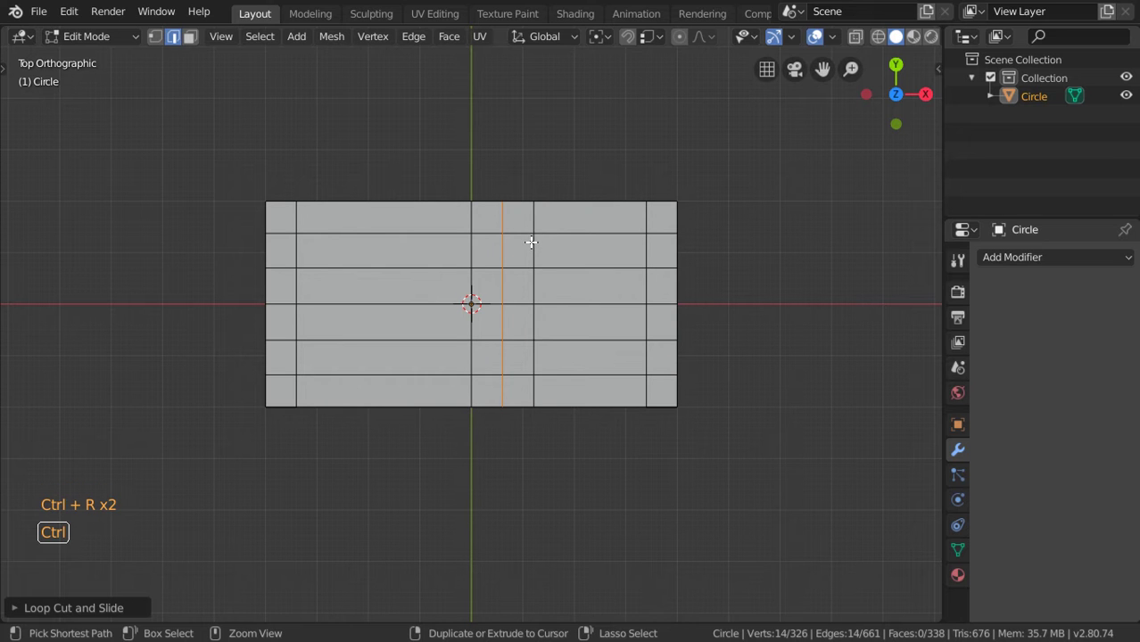
Step: Add two loop cuts across the plate's -X half, one midway along it and one halfway between that cut and the centre
{"action": "key", "text": "ctrl+e"}
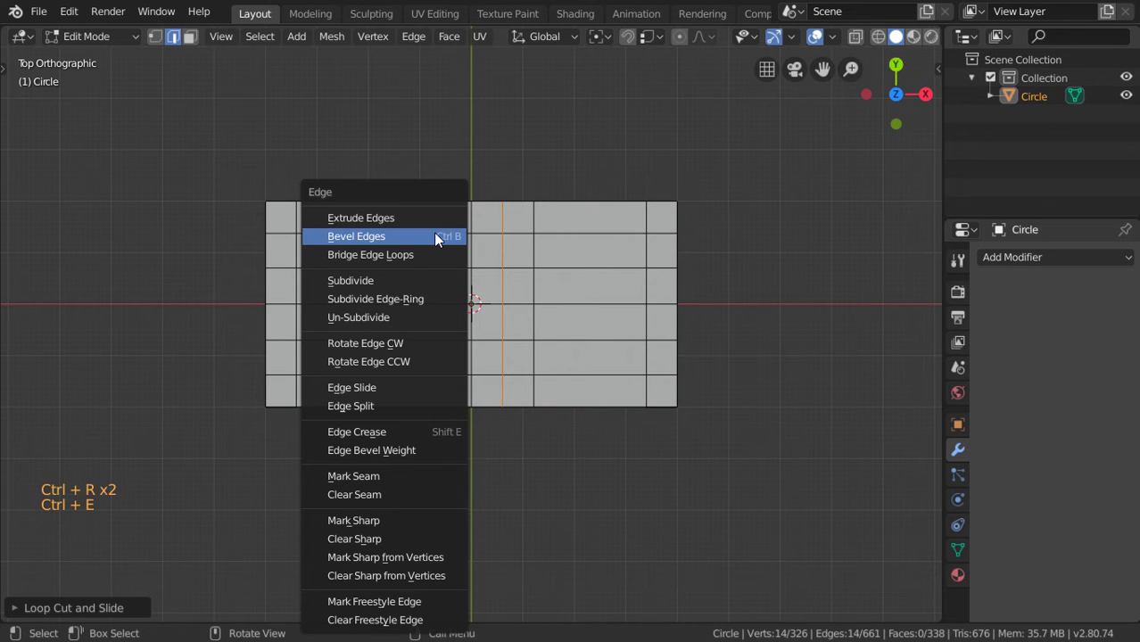
{"action": "key", "text": "ctrl+r"}
{"action": "left_click", "coordinate": [434, 233]}
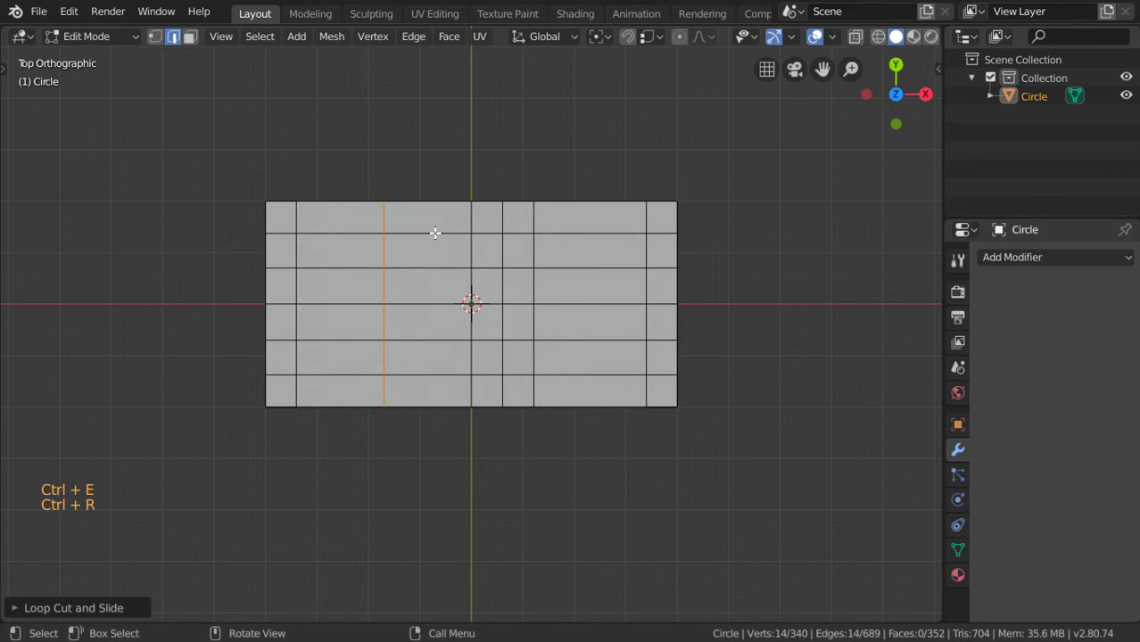
{"action": "key", "text": "ctrl+r"}
{"action": "left_click", "coordinate": [460, 322]}
{"action": "scroll", "coordinate": [542, 187], "scroll_direction": "up", "scroll_amount": 2}
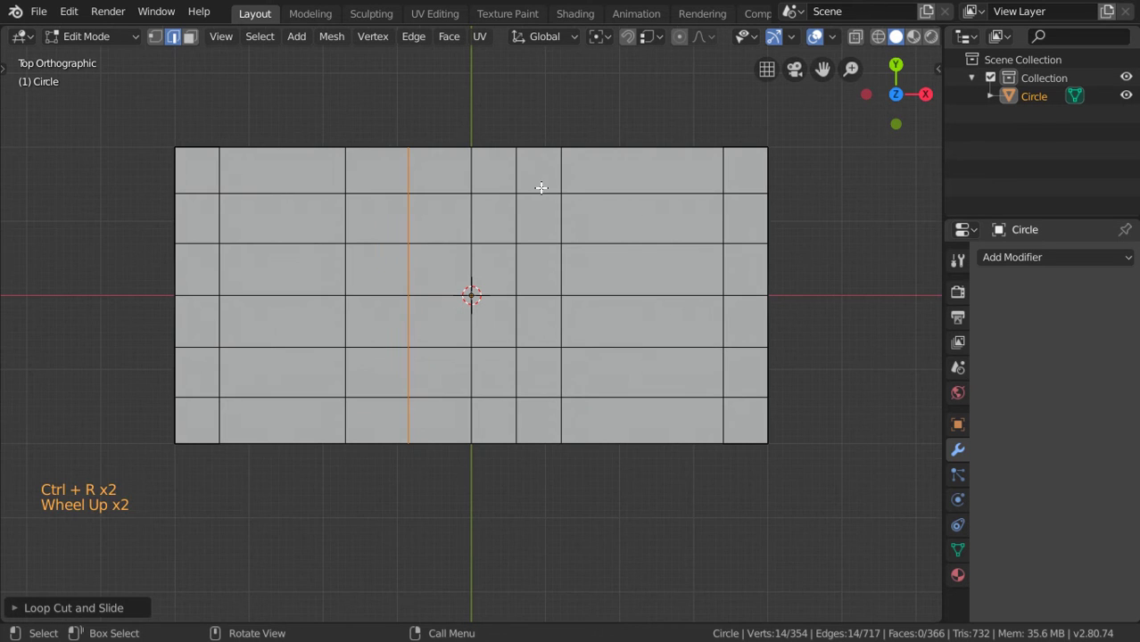
{"action": "right_click", "coordinate": [354, 275], "text": "alt+shift"}
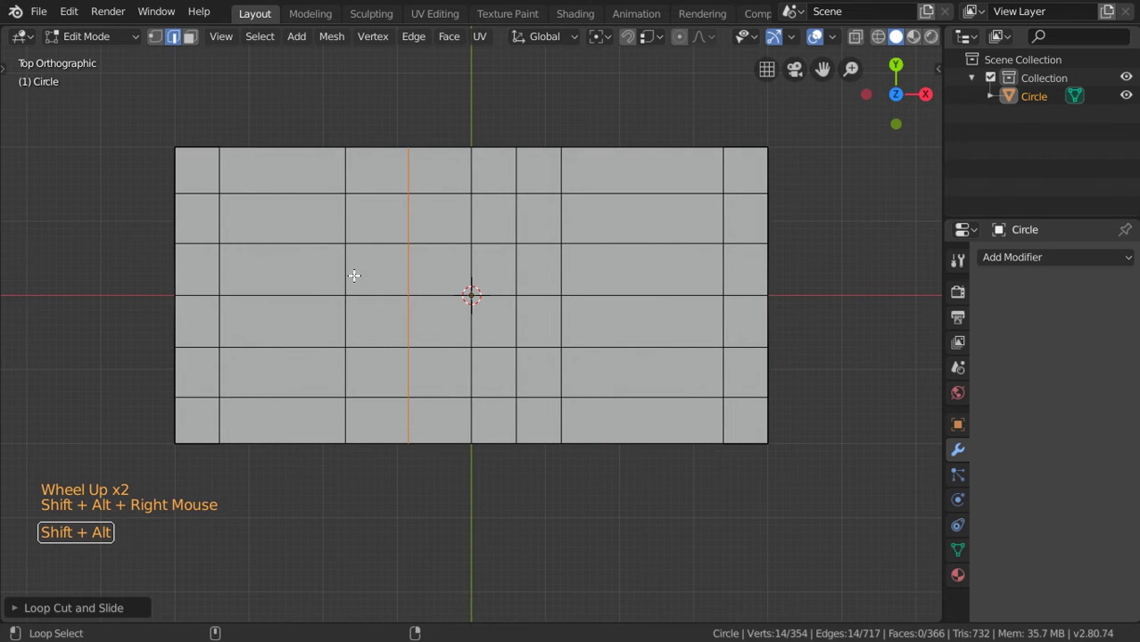
Step: In face select mode, hide the two plate-top faces nearest the -Y edge in the strip just on the +X side of centre
{"action": "middle_click_drag", "start_coordinate": [354, 276], "coordinate": [378, 91]}
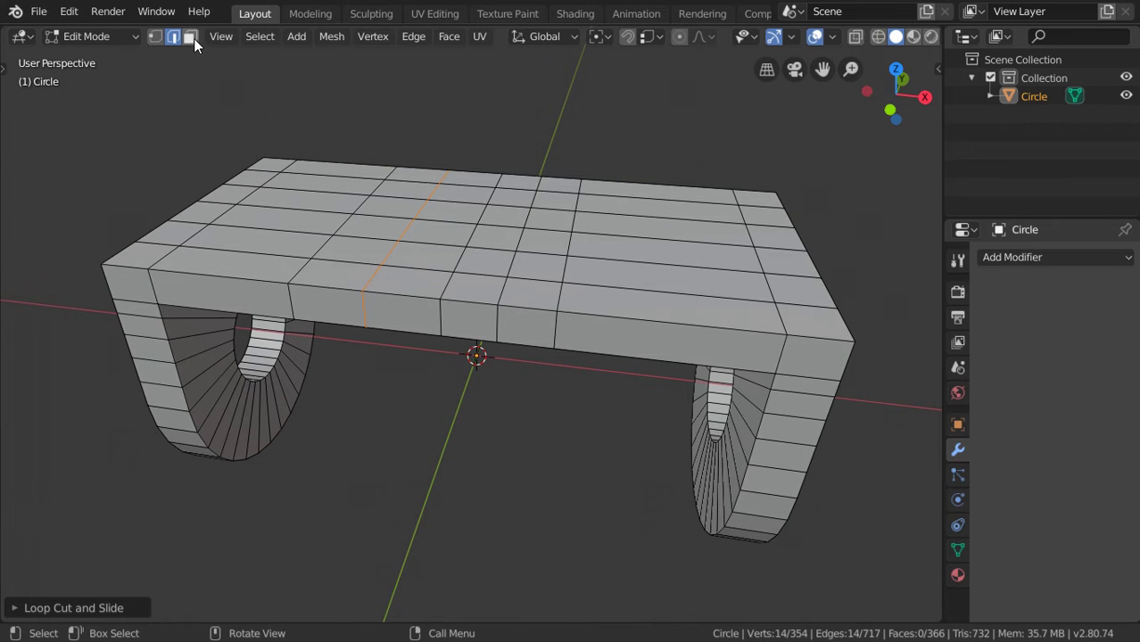
{"action": "left_click", "coordinate": [243, 76]}
{"action": "left_click", "coordinate": [469, 285]}
{"action": "left_click", "coordinate": [472, 256], "text": "shift"}
{"action": "key", "text": "h"}
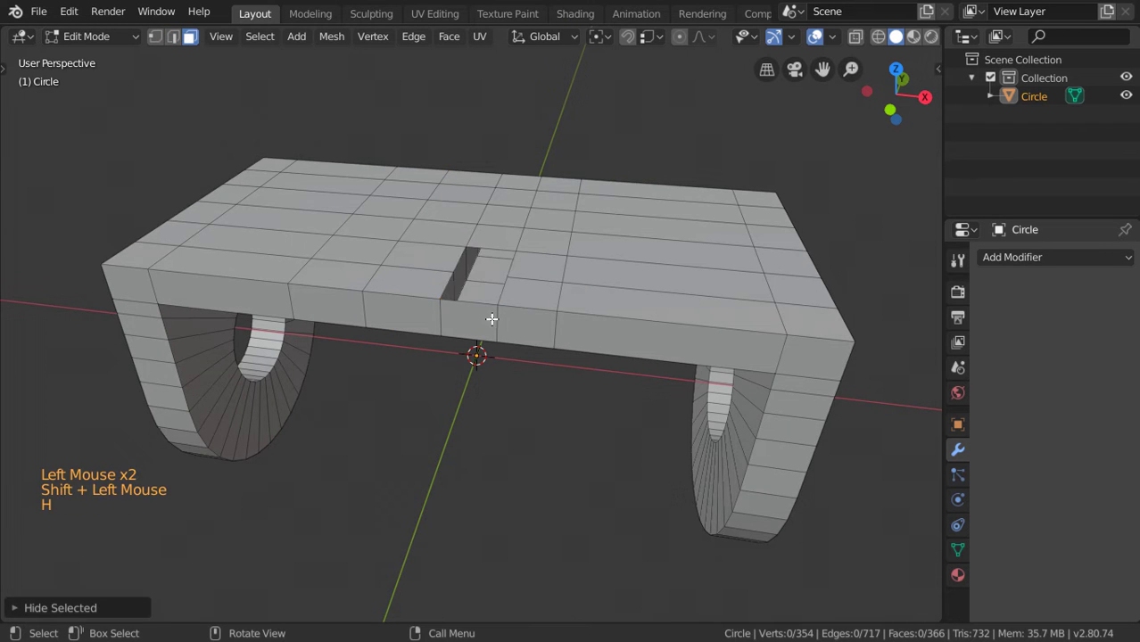
Step: Select the three reachable interior faces on the plate's centre plane through the gap and delete them
{"action": "middle_click_drag", "start_coordinate": [491, 315], "coordinate": [418, 296]}
{"action": "left_click", "coordinate": [415, 278]}
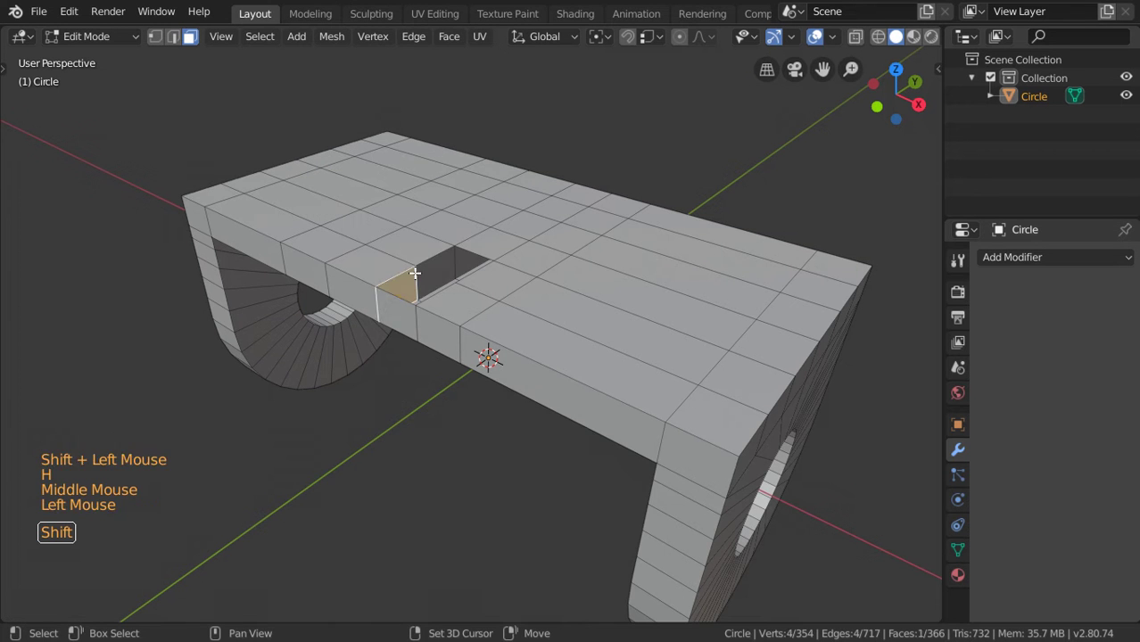
{"action": "left_click", "coordinate": [439, 267], "text": "shift"}
{"action": "left_click", "coordinate": [473, 256], "text": "shift"}
{"action": "mouse_move", "coordinate": [507, 240]}
{"action": "middle_mouse_down", "text": "shift"}
{"action": "mouse_move", "coordinate": [521, 289]}
{"action": "mouse_move", "coordinate": [506, 334]}
{"action": "middle_mouse_up", "text": "shift"}
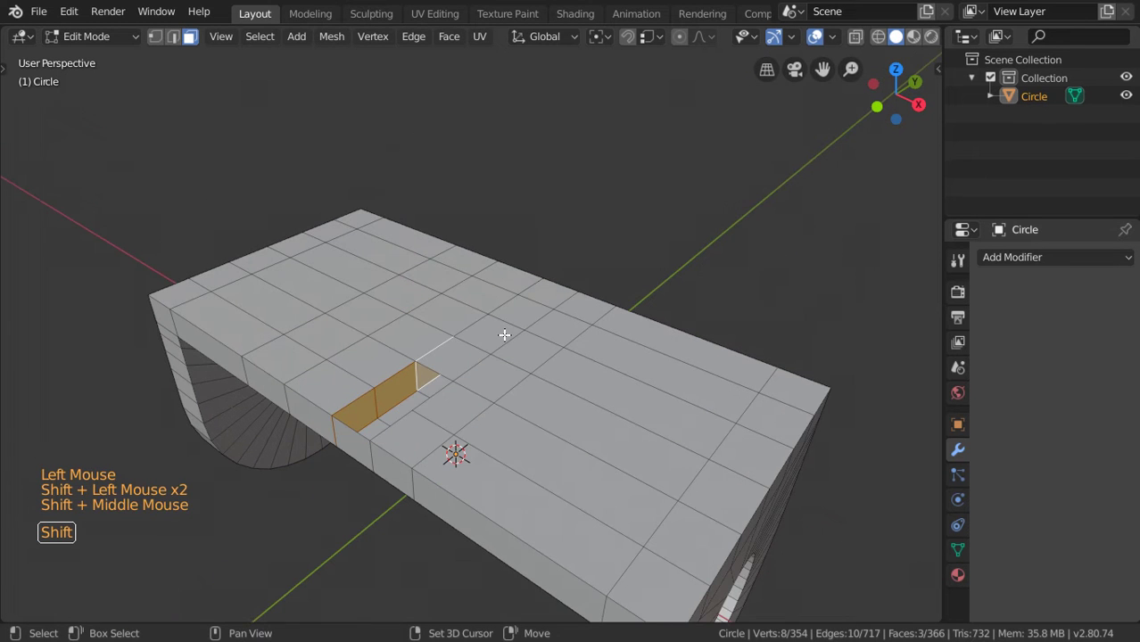
{"action": "key", "text": "z"}
{"action": "key", "text": "shift+z"}
{"action": "scroll", "coordinate": [496, 335], "scroll_direction": "up", "scroll_amount": 2}
{"action": "left_click", "coordinate": [489, 335], "text": "shift"}
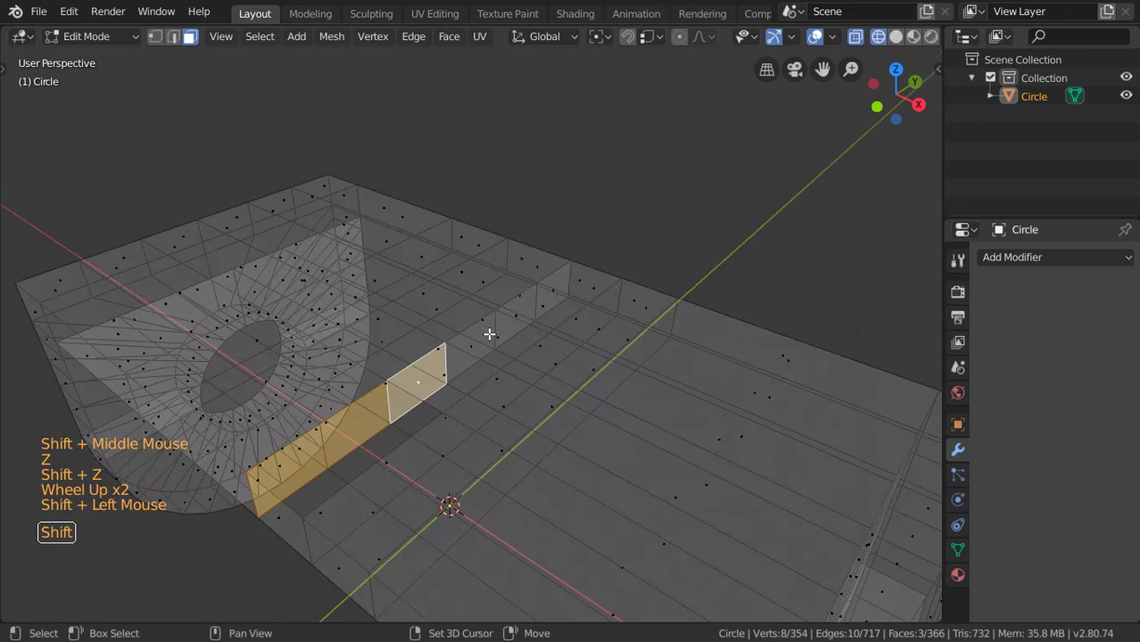
{"action": "key", "text": "ctrl+z"}
{"action": "key", "text": "x"}
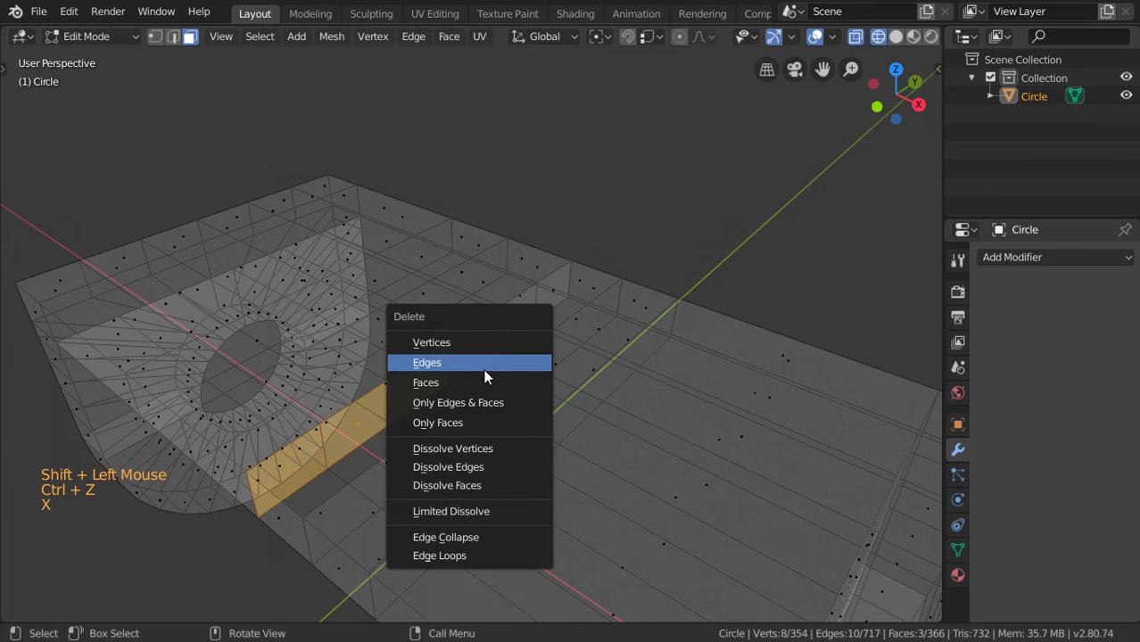
{"action": "left_click", "coordinate": [483, 369]}
Step: Return to solid shading and hide the remaining four plate-top faces of the strip beside the centre plane
{"action": "key", "text": "z"}
{"action": "key", "text": "shift+z"}
{"action": "left_click", "coordinate": [464, 375]}
{"action": "left_click", "coordinate": [500, 335], "text": "shift"}
{"action": "left_click", "coordinate": [535, 308], "text": "shift"}
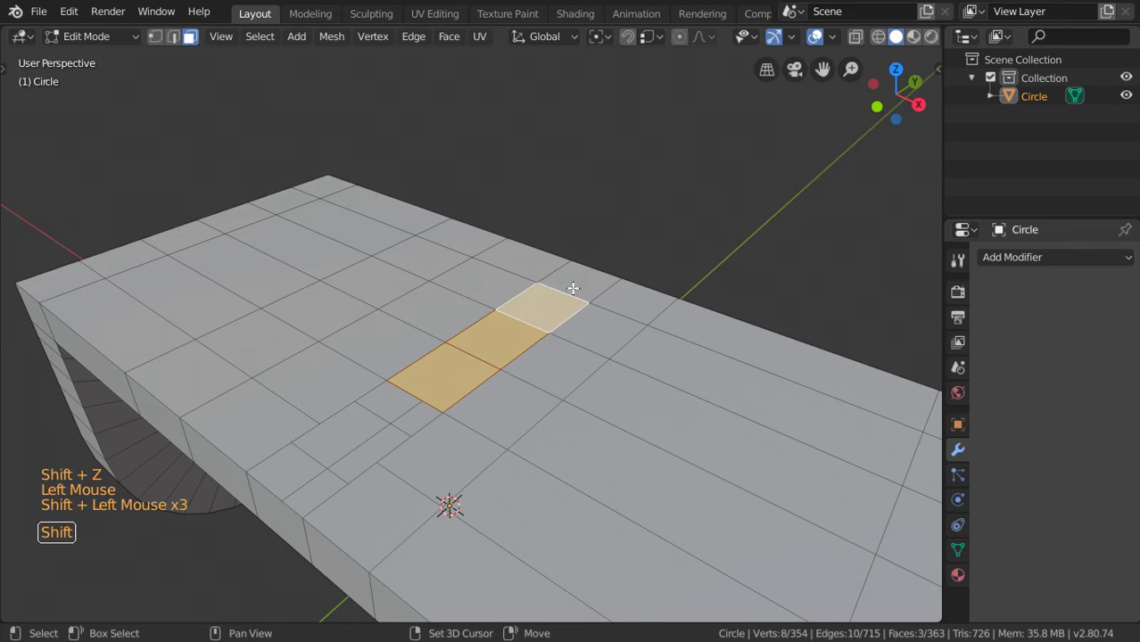
{"action": "left_click", "coordinate": [572, 284], "text": "shift"}
{"action": "key", "text": "h"}
Step: Delete the remaining three interior faces on the centre plane and reveal all hidden faces
{"action": "left_click", "coordinate": [473, 346]}
{"action": "left_click", "coordinate": [515, 318], "text": "shift"}
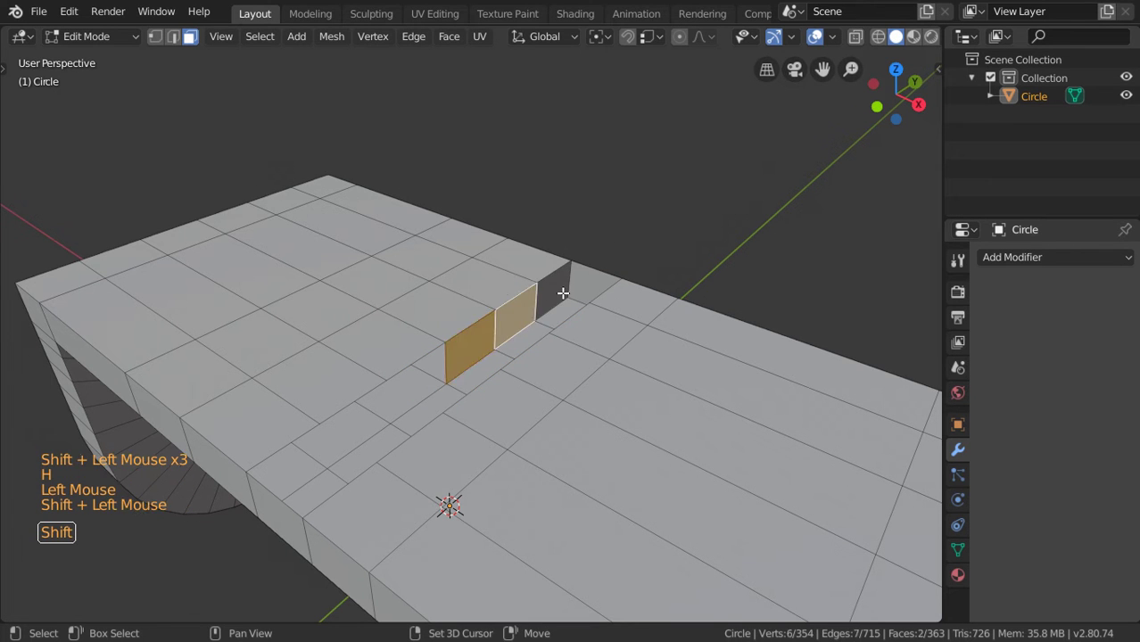
{"action": "left_click", "coordinate": [557, 292], "text": "shift"}
{"action": "key", "text": "x"}
{"action": "left_click", "coordinate": [489, 294]}
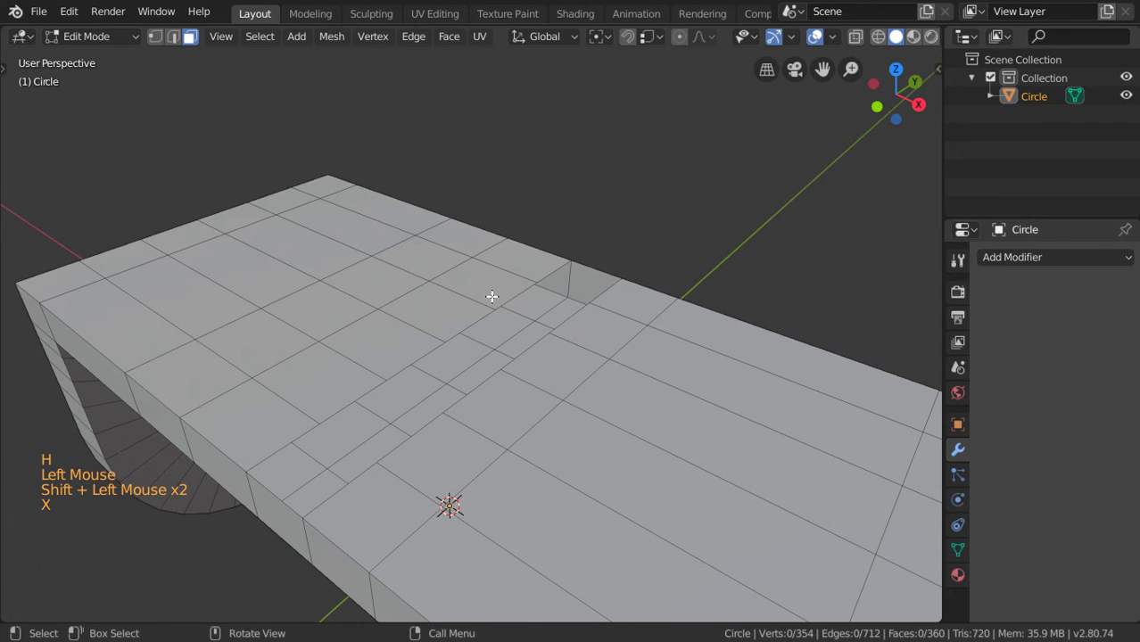
{"action": "key", "text": "alt+h"}
Step: In top view with vertex select and wireframe shading, slide the inner edge loop on the -X side closer to the centre
{"action": "key", "text": "KP_7"}
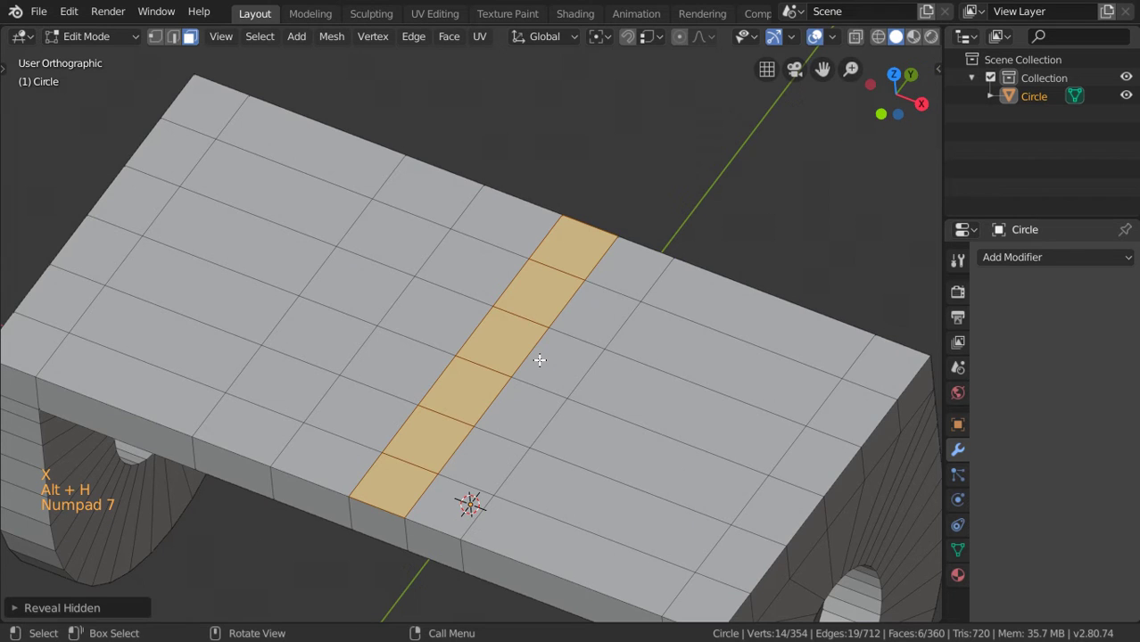
{"action": "scroll", "coordinate": [540, 360], "scroll_direction": "down", "scroll_amount": 2}
{"action": "left_click", "coordinate": [154, 35]}
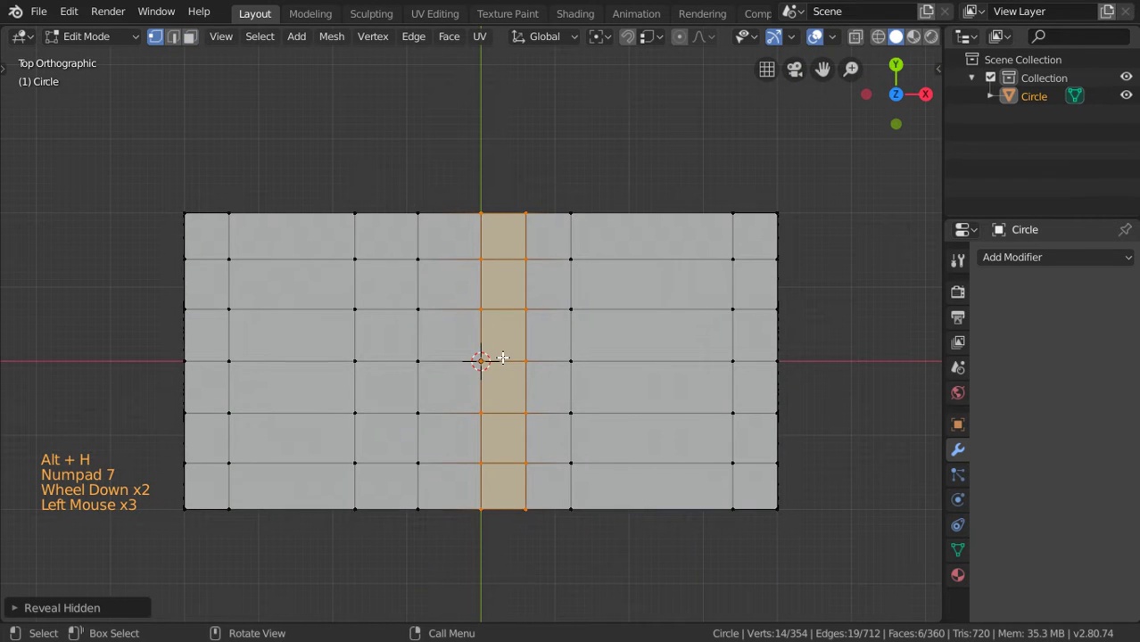
{"action": "key", "text": "shift+z"}
{"action": "key", "text": "ctrl+r"}
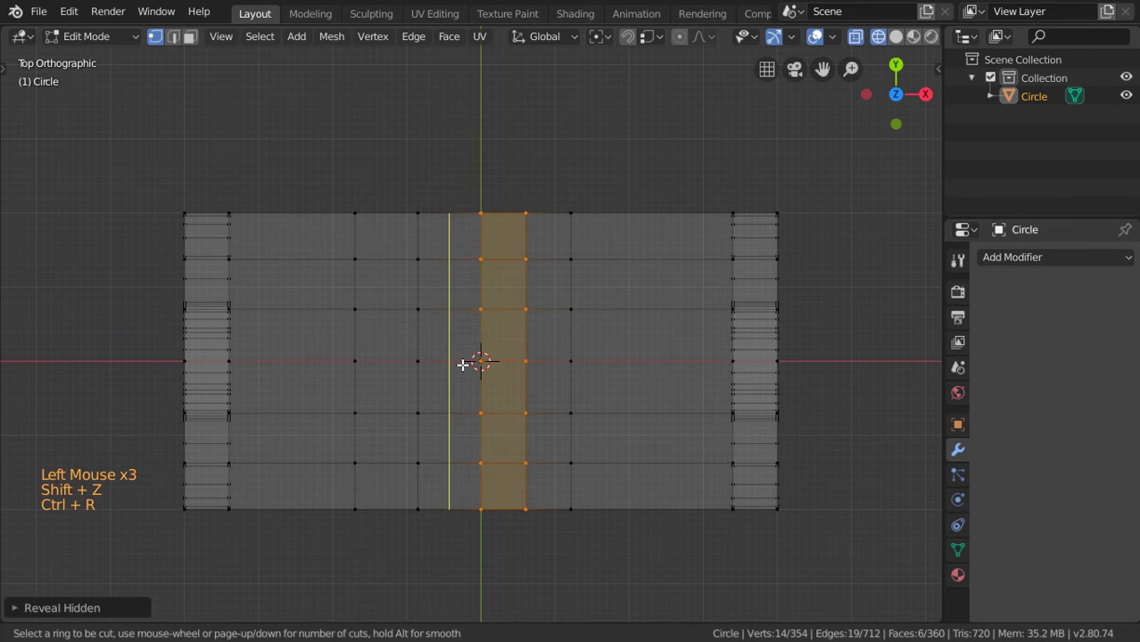
{"action": "left_click", "coordinate": [418, 387], "text": "alt"}
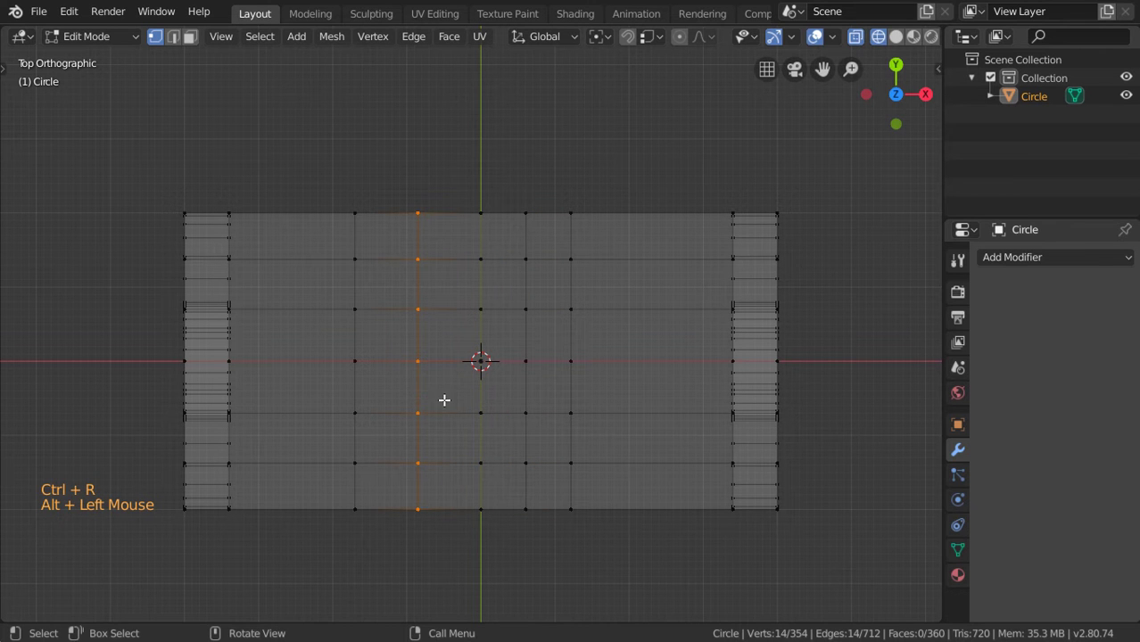
{"action": "key", "text": "g"}
{"action": "key", "text": "g"}
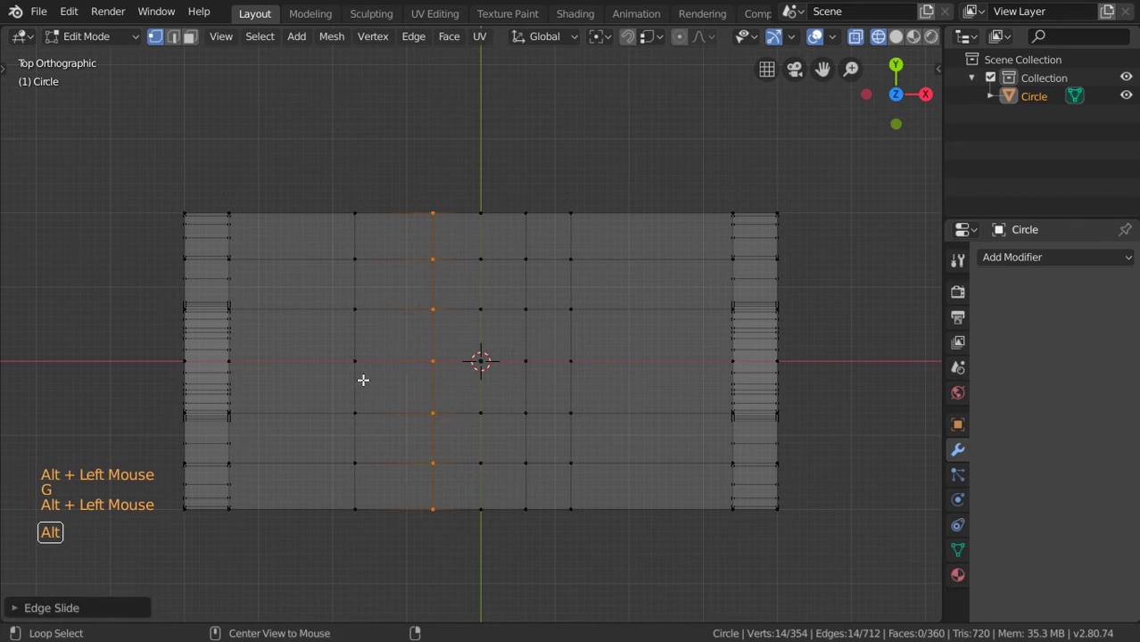
Step: Move the outer added edge loop on the -X side about 0.0044 m along X towards the centre
{"action": "left_click", "coordinate": [364, 379], "text": "alt"}
{"action": "key", "text": "g"}
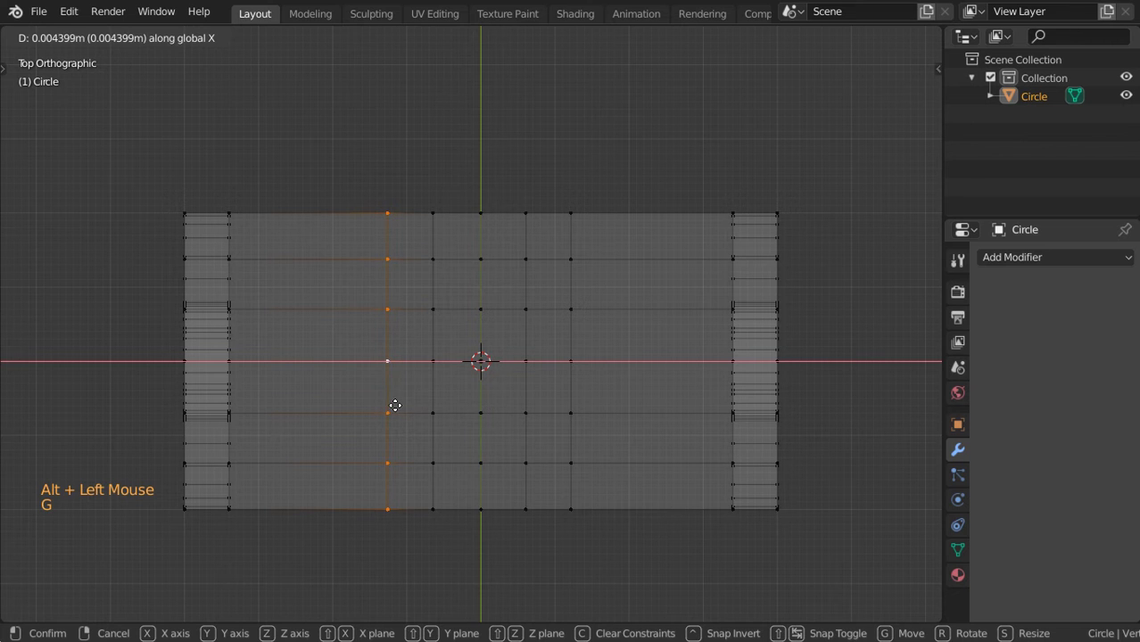
{"action": "left_click", "coordinate": [394, 404]}
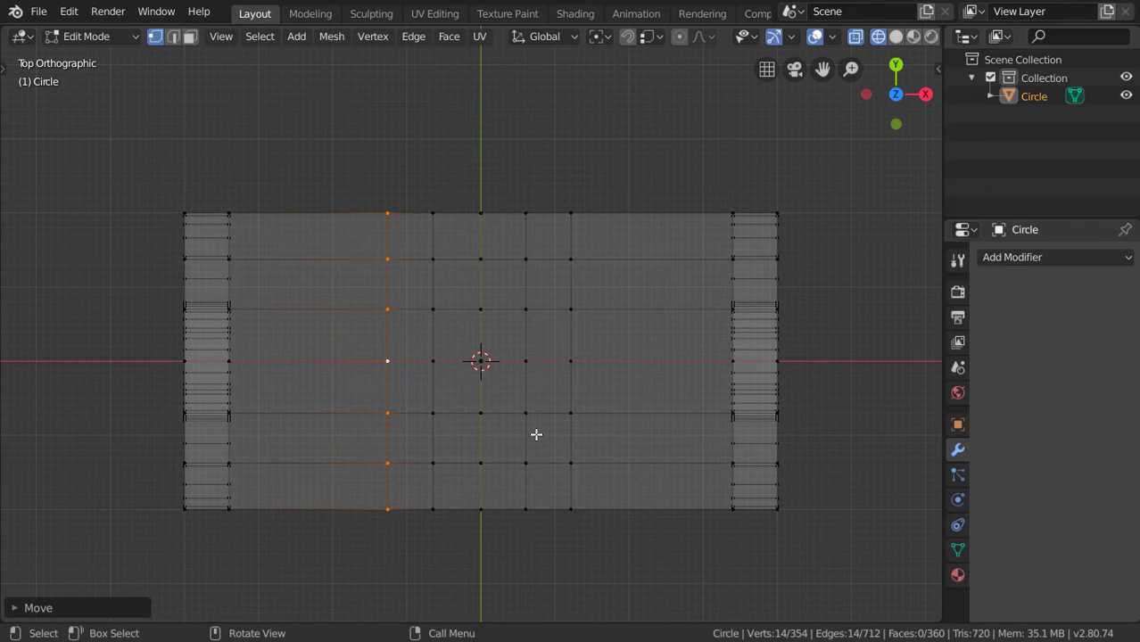
Step: Return the top view to solid shading
{"action": "right_click", "coordinate": [489, 360]}
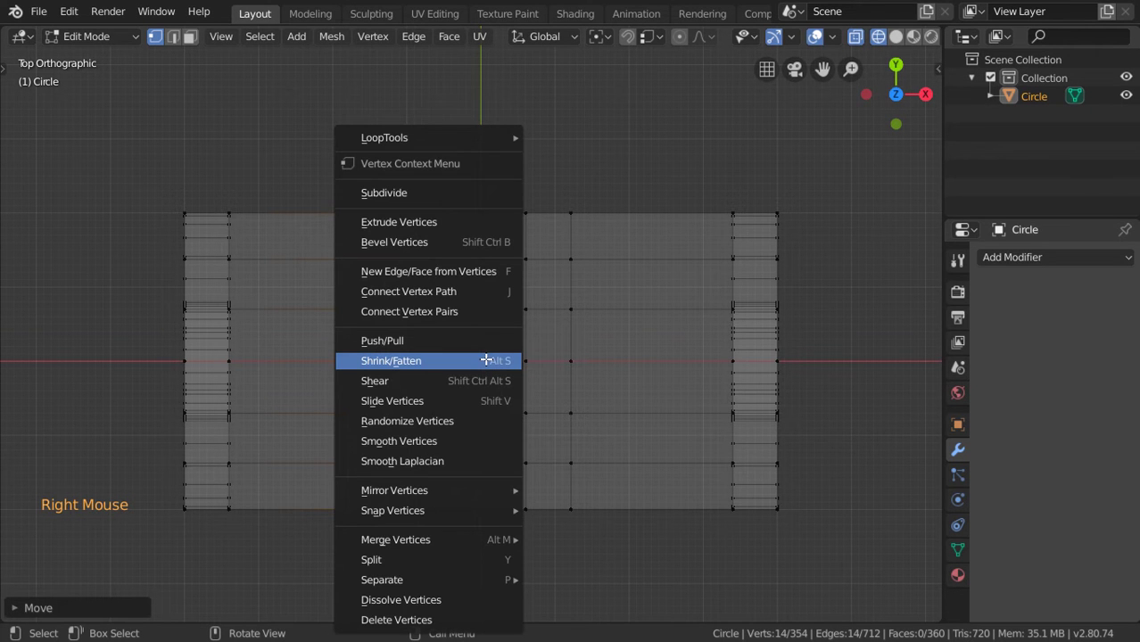
{"action": "key", "text": "z"}
{"action": "key", "text": "shift+z"}
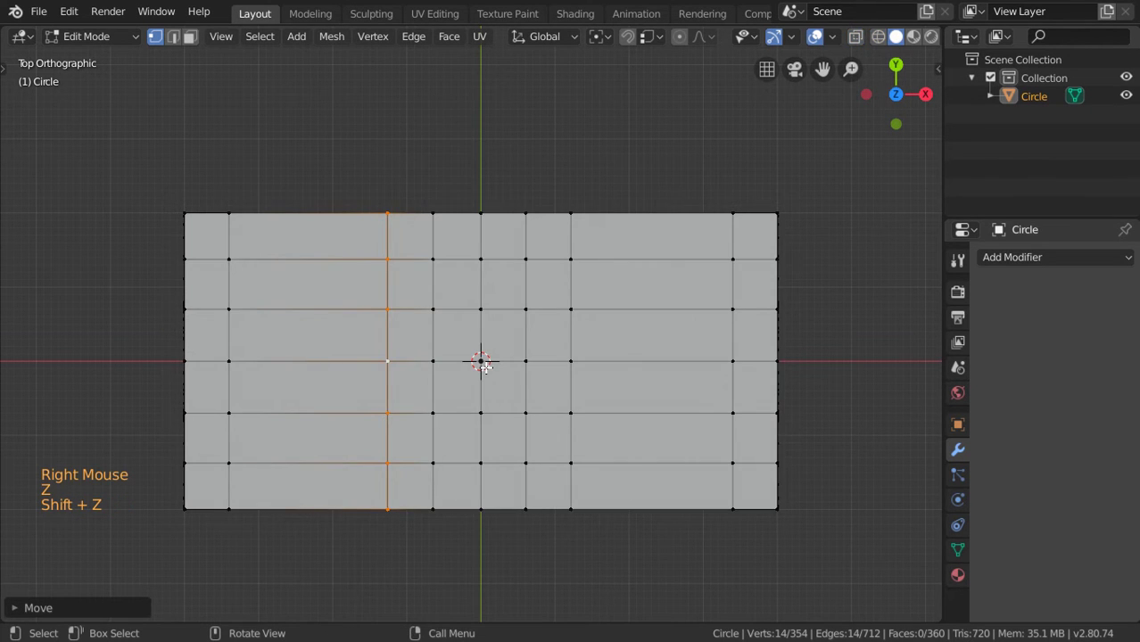
{"action": "left_click", "coordinate": [481, 361]}
{"action": "key", "text": "ctrl+KP_Add"}
{"action": "key", "text": "ctrl+KP_Add"}
{"action": "middle_click_drag", "start_coordinate": [511, 438], "coordinate": [454, 209]}
{"action": "left_click", "coordinate": [472, 313], "text": "shift"}
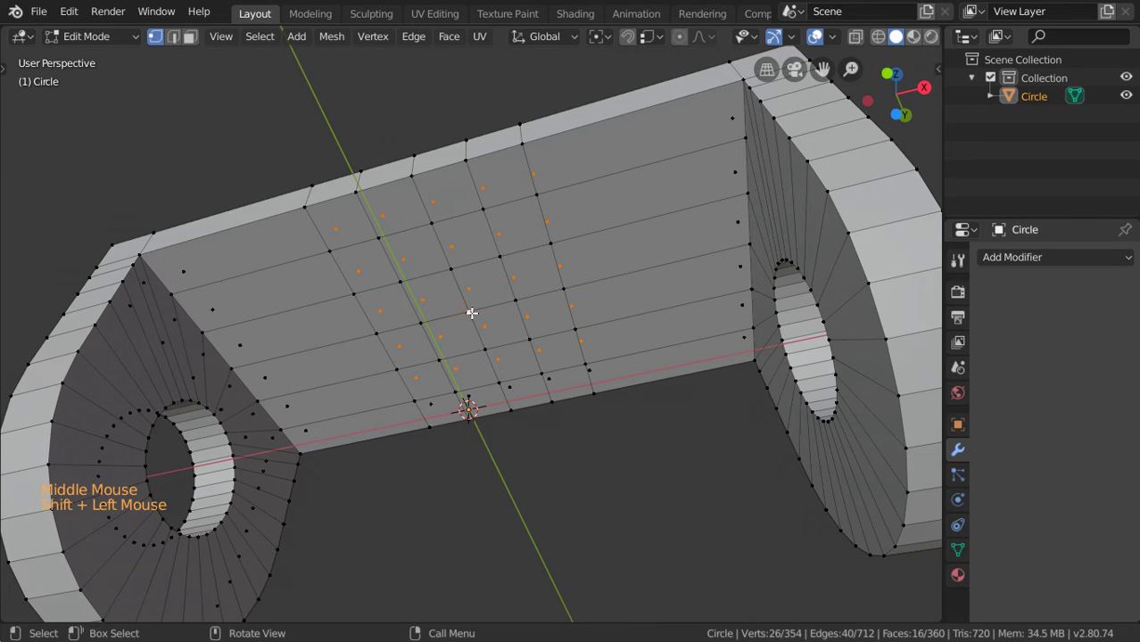
{"action": "key", "text": "alt+a"}
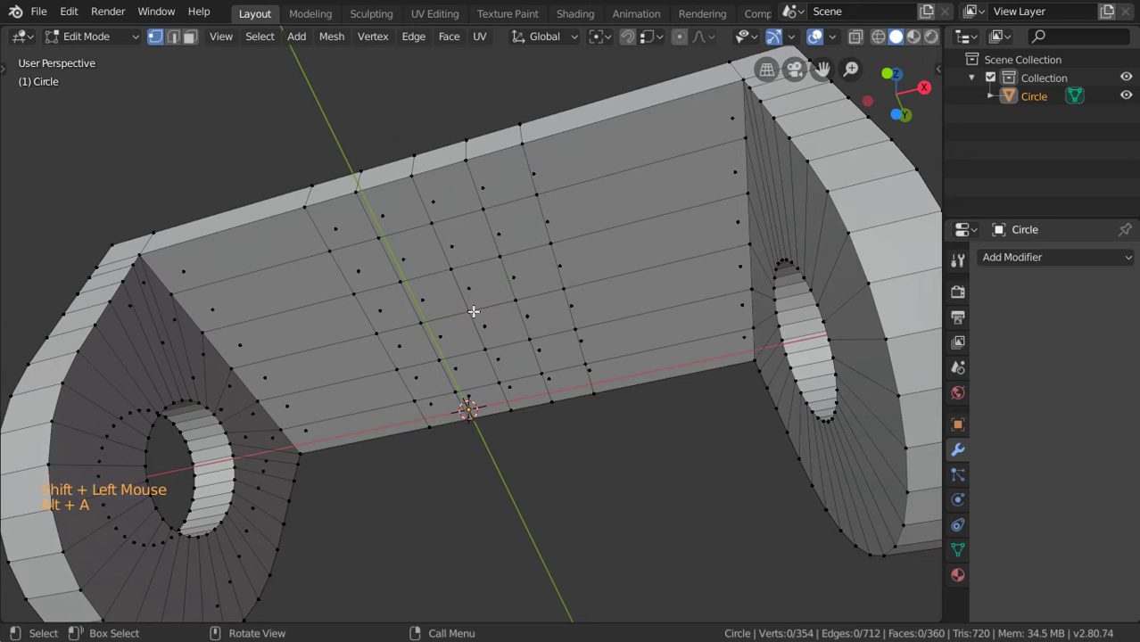
Step: Select the centre vertices on the plate's underside and top face, and grow the selection twice
{"action": "left_click", "coordinate": [470, 312]}
{"action": "middle_click_drag", "start_coordinate": [488, 216], "coordinate": [575, 386]}
{"action": "left_click", "coordinate": [467, 429], "text": "shift"}
{"action": "key", "text": "ctrl+KP_Add"}
{"action": "key", "text": "ctrl+KP_Add"}
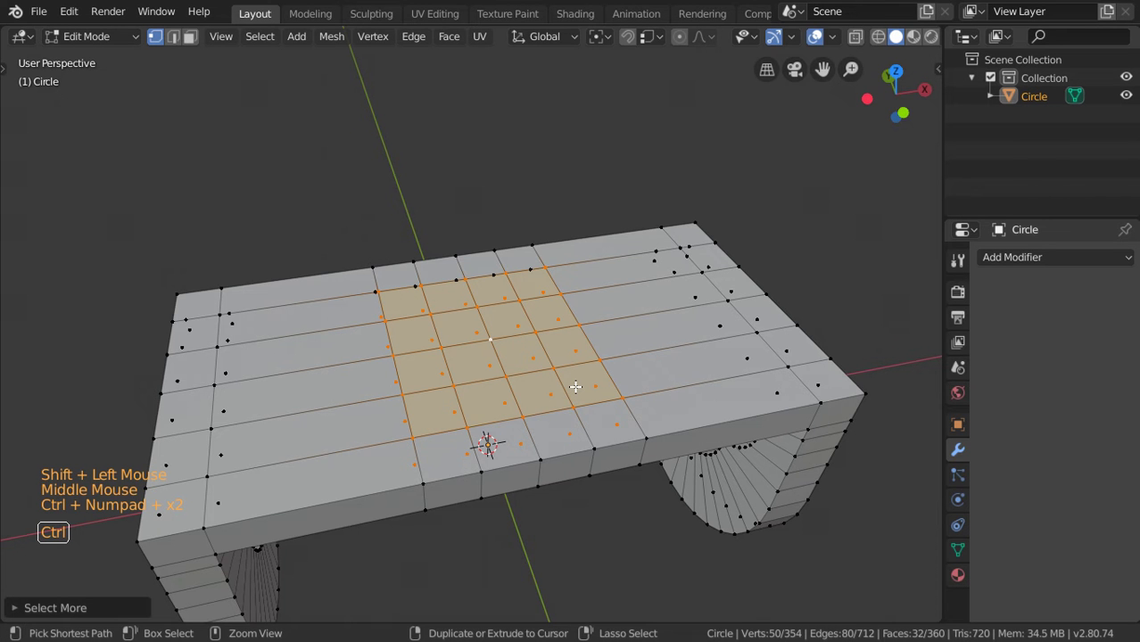
{"action": "middle_click_drag", "start_coordinate": [575, 386], "coordinate": [516, 389]}
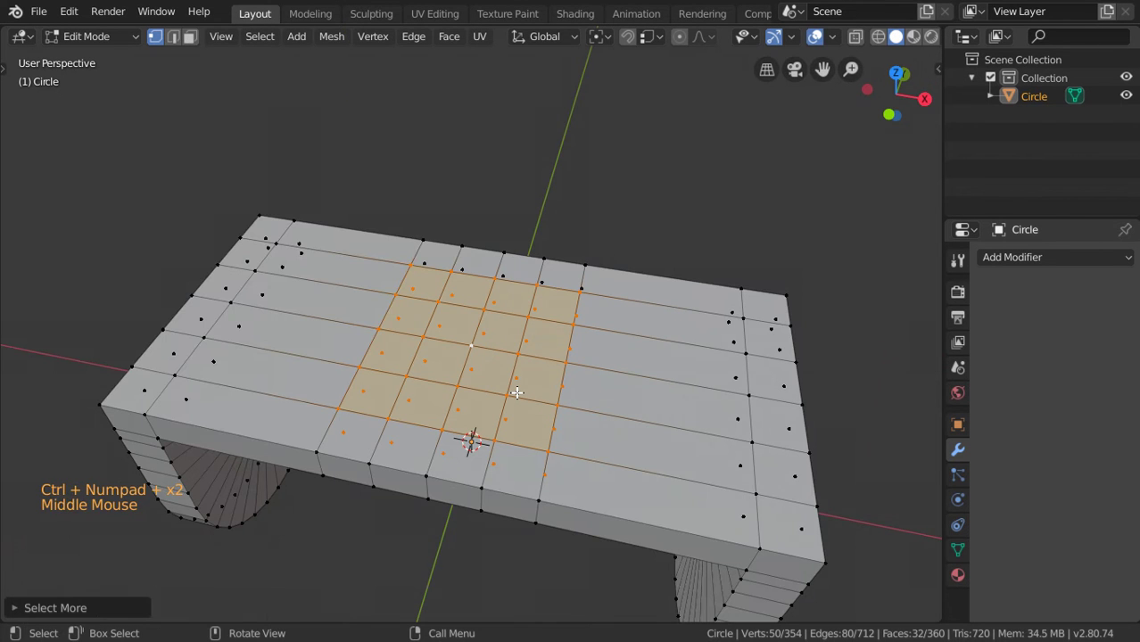
Step: Reshape the selected centre patches on both sides of the plate into circles with LoopTools Circle
{"action": "key", "text": "w"}
{"action": "key", "text": "Escape"}
{"action": "right_click", "coordinate": [468, 305]}
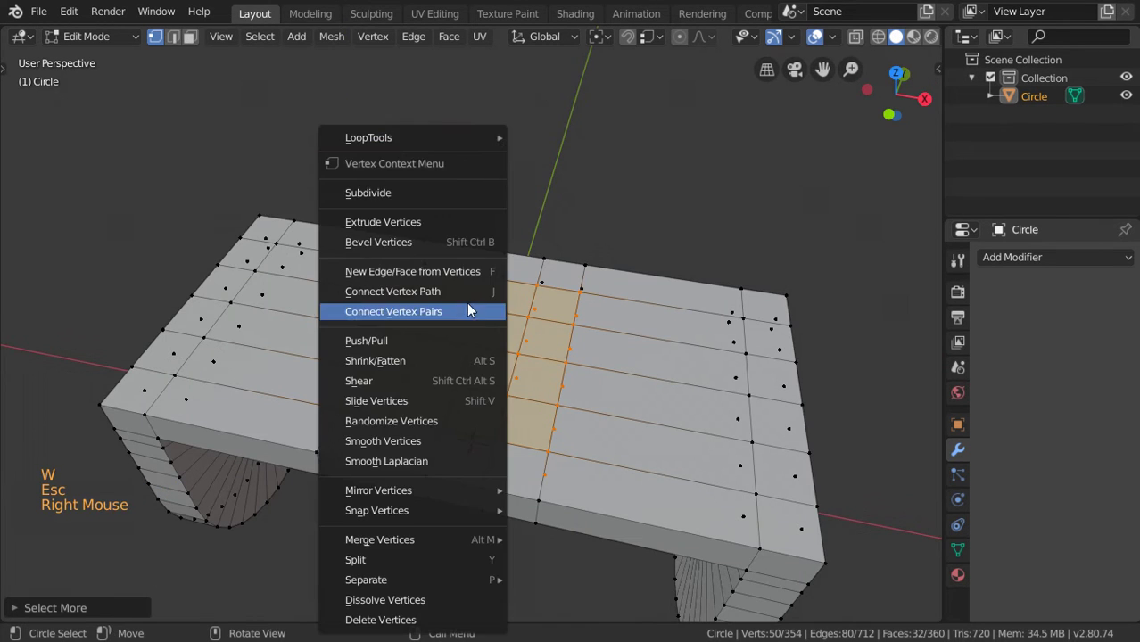
{"action": "mouse_move", "coordinate": [455, 138]}
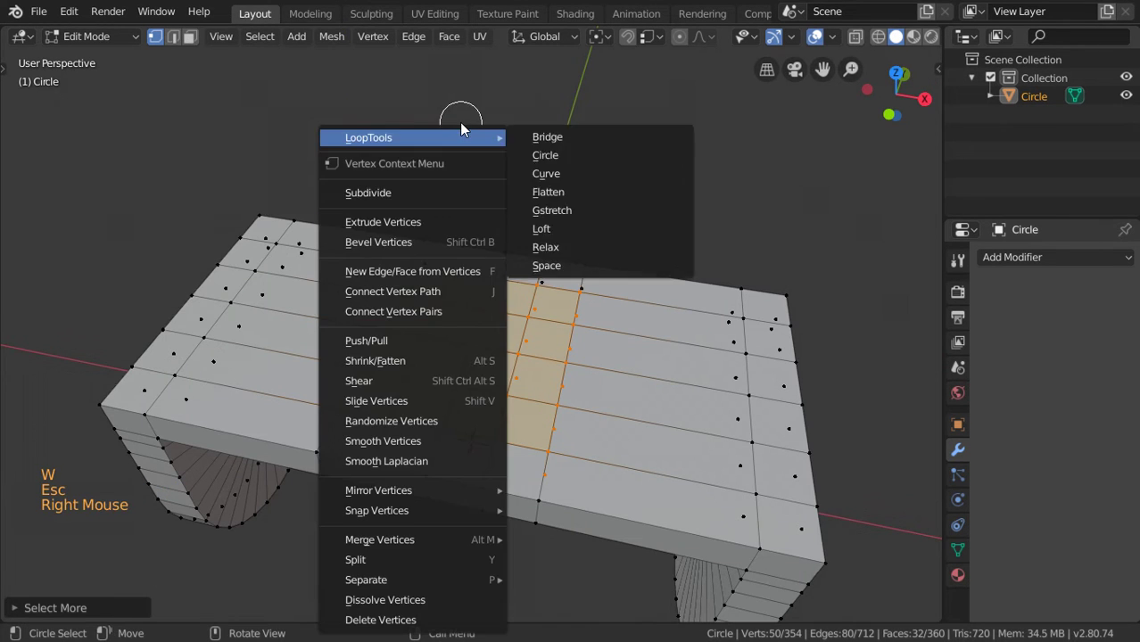
{"action": "left_click", "coordinate": [568, 155]}
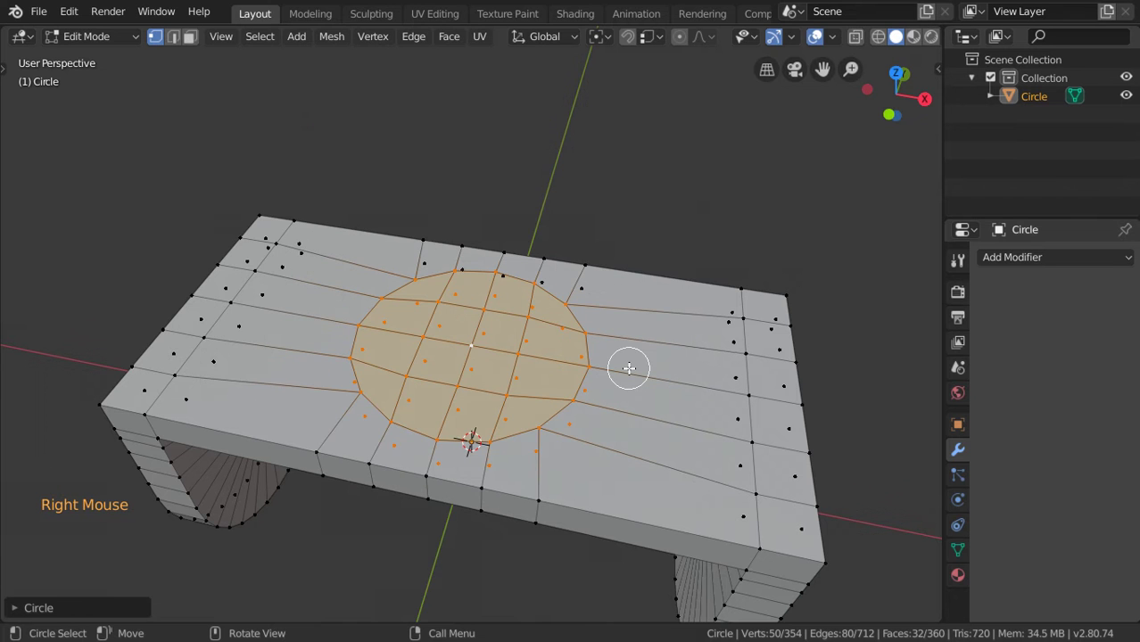
Step: In top view, scale the circular patches up by about 1.25 in X and Y with Z locked
{"action": "key", "text": "KP_7"}
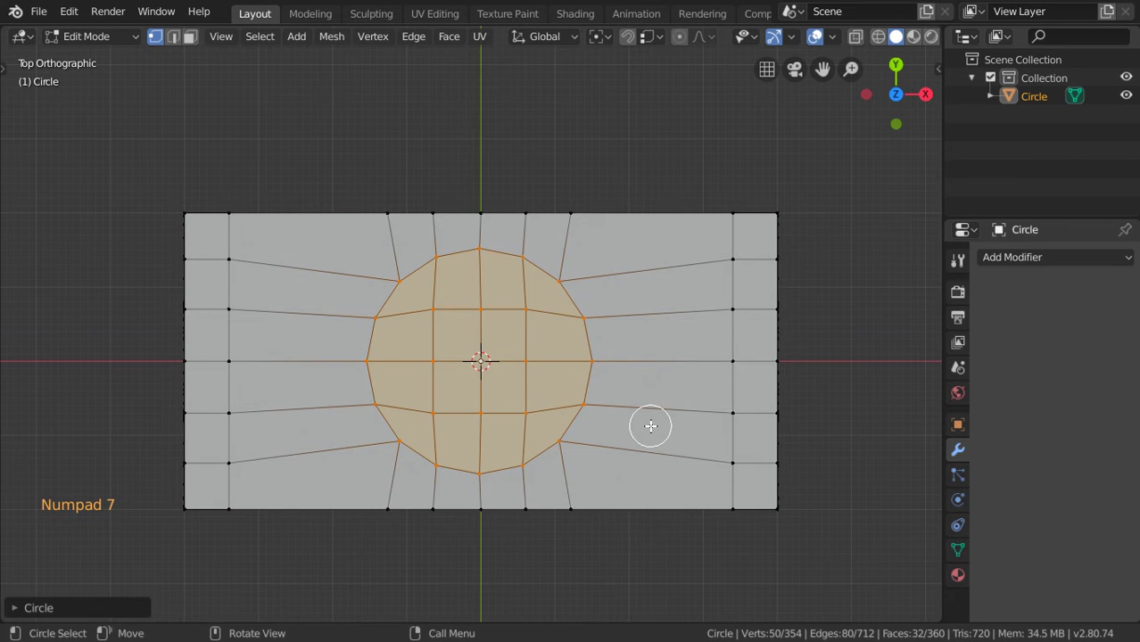
{"action": "key", "text": "t"}
{"action": "left_click", "coordinate": [36, 79]}
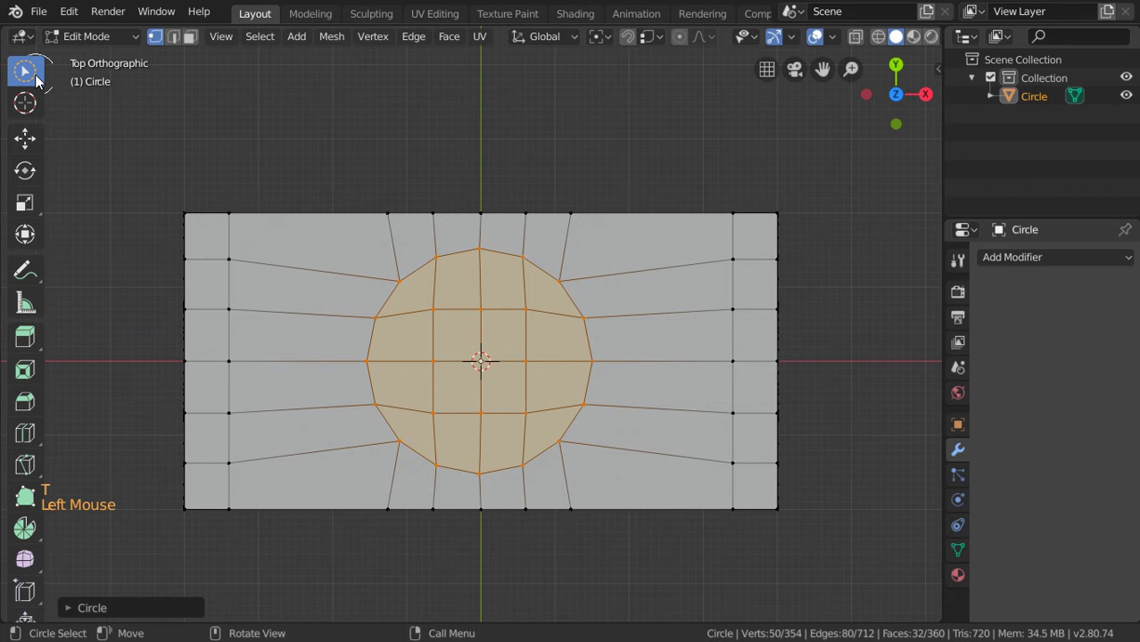
{"action": "left_click", "coordinate": [35, 79]}
{"action": "key", "text": "t"}
{"action": "key", "text": "s"}
{"action": "key", "text": "shift+z"}
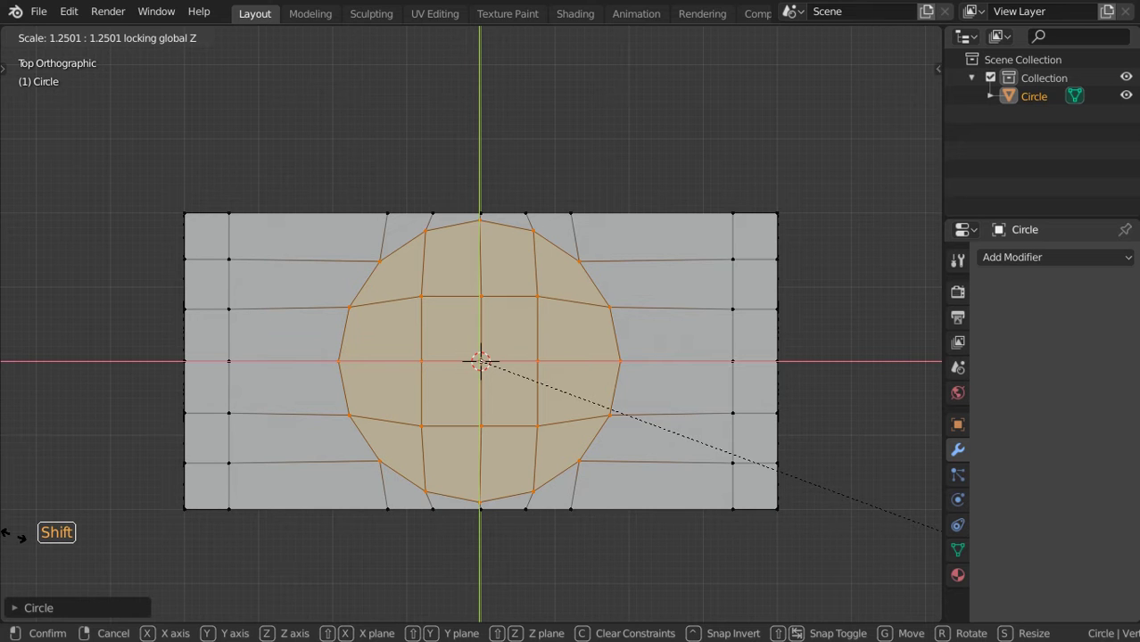
{"action": "left_click", "coordinate": [11, 535]}
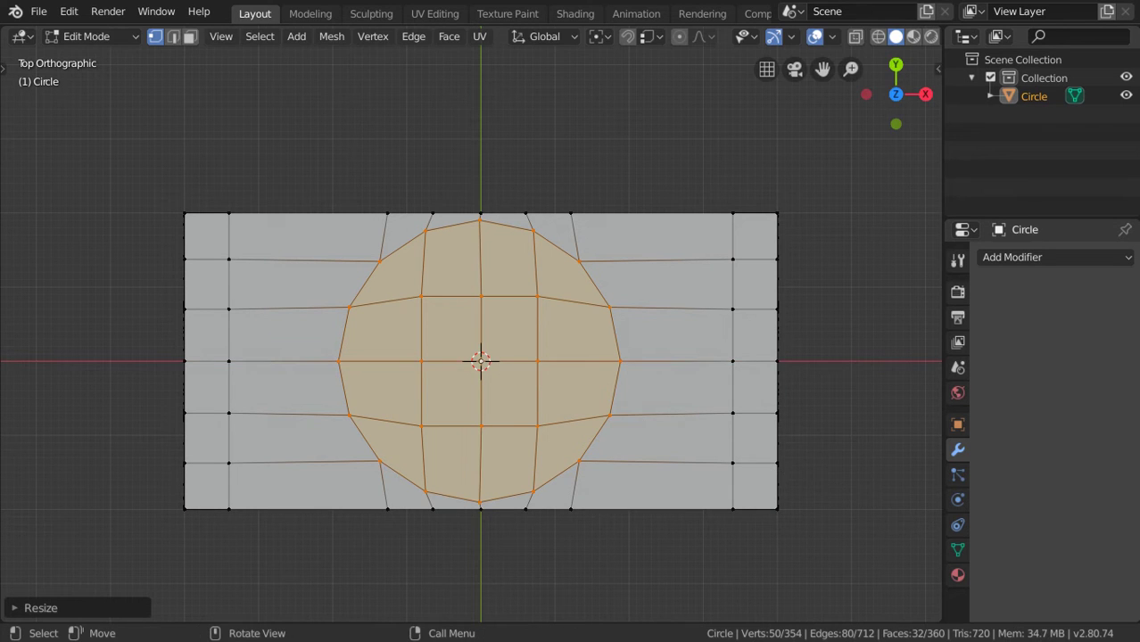
Step: Extrude the circular patches and scale them inward with Z locked, and inset the remaining faces by about 0.0024 m
{"action": "key", "text": "e"}
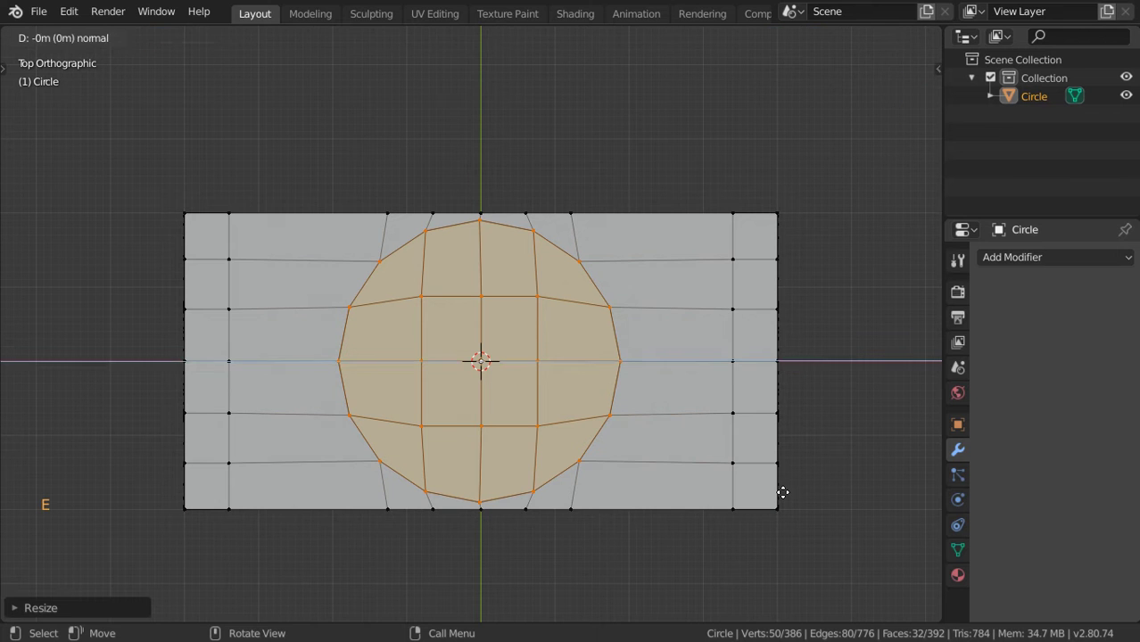
{"action": "key", "text": "s"}
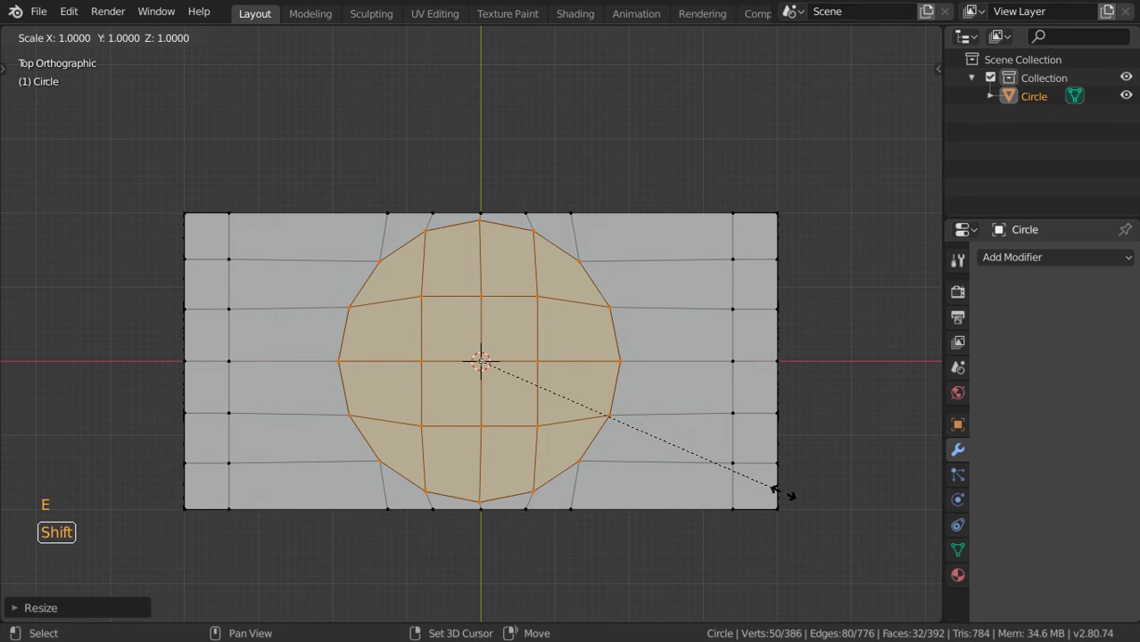
{"action": "key", "text": "shift+z"}
{"action": "left_click", "coordinate": [724, 449]}
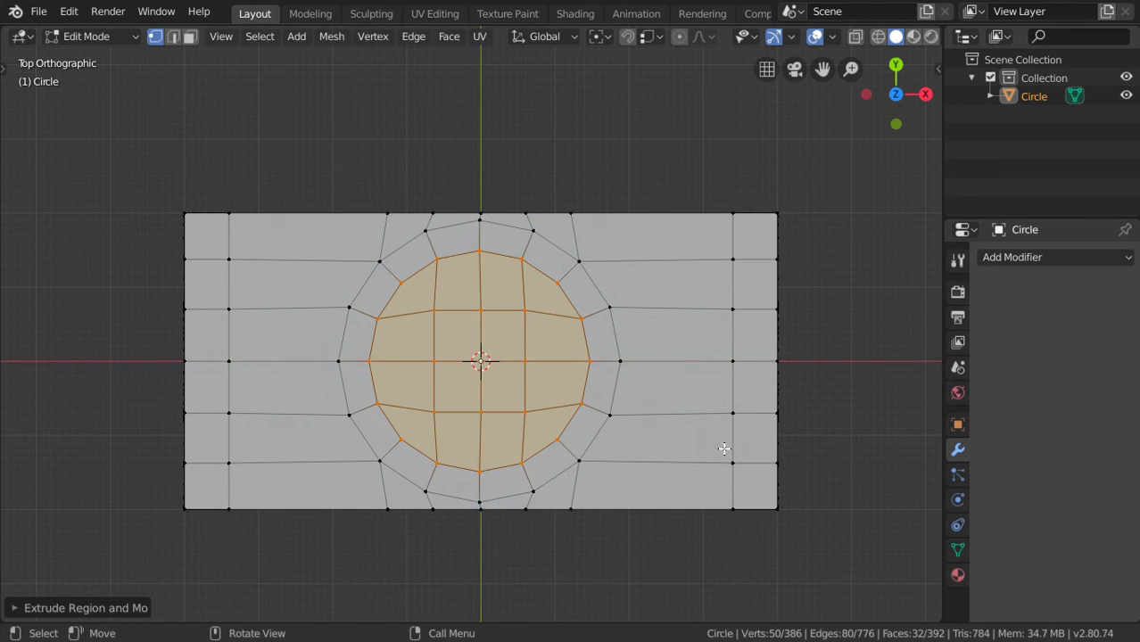
{"action": "key", "text": "i"}
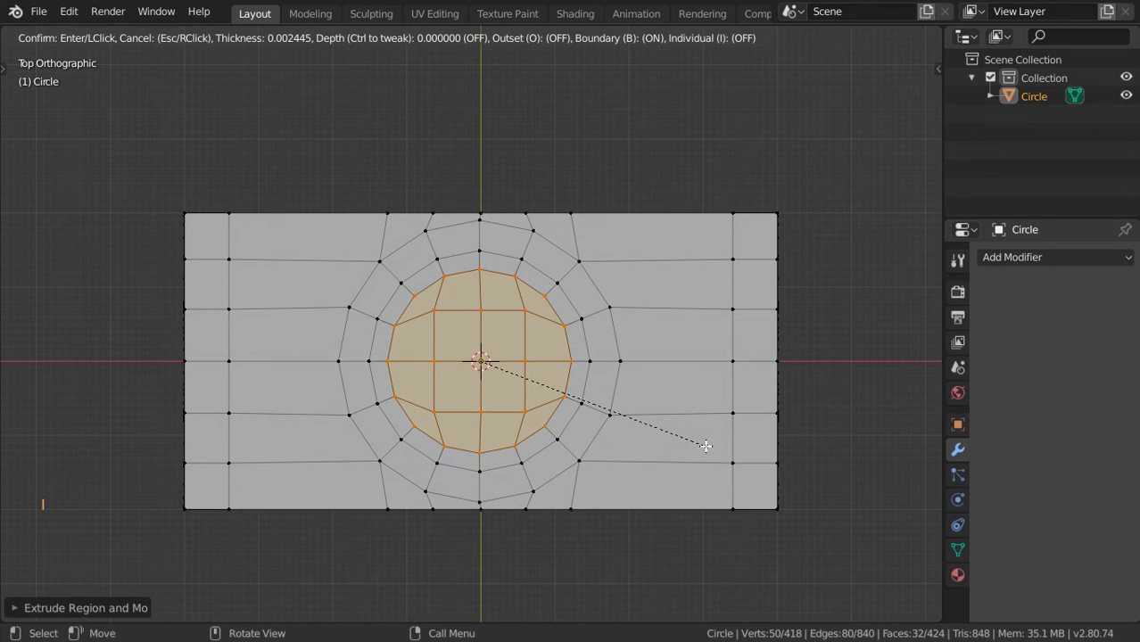
{"action": "left_click", "coordinate": [706, 446]}
Step: Bridge the inner circles on the plate's top and underside with LoopTools to open a round hole
{"action": "right_click", "coordinate": [550, 337]}
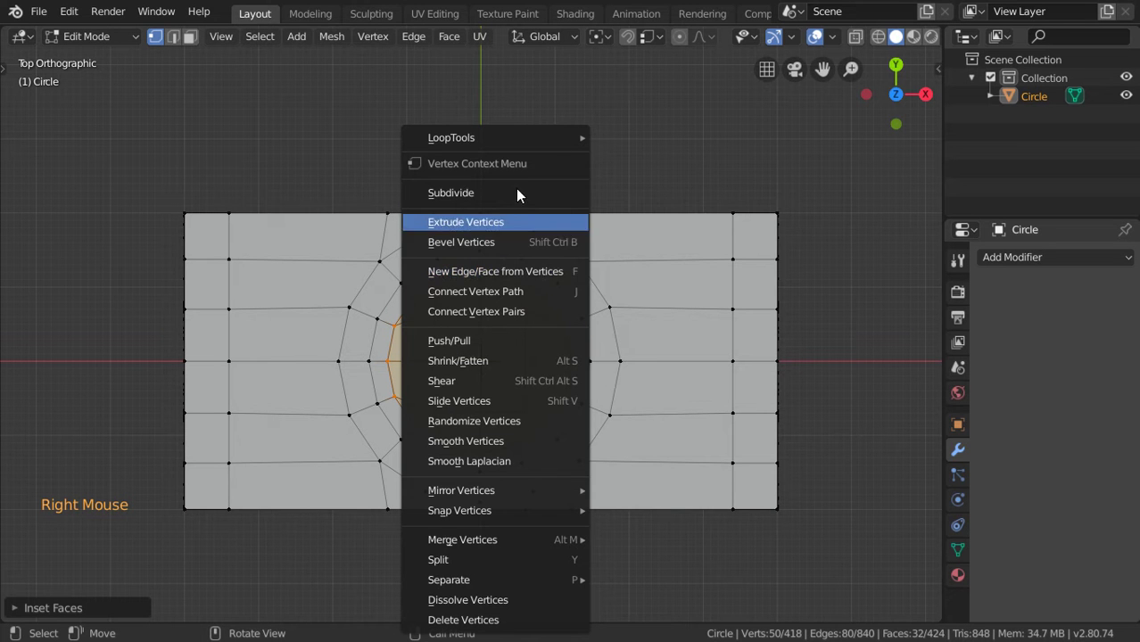
{"action": "mouse_move", "coordinate": [565, 139]}
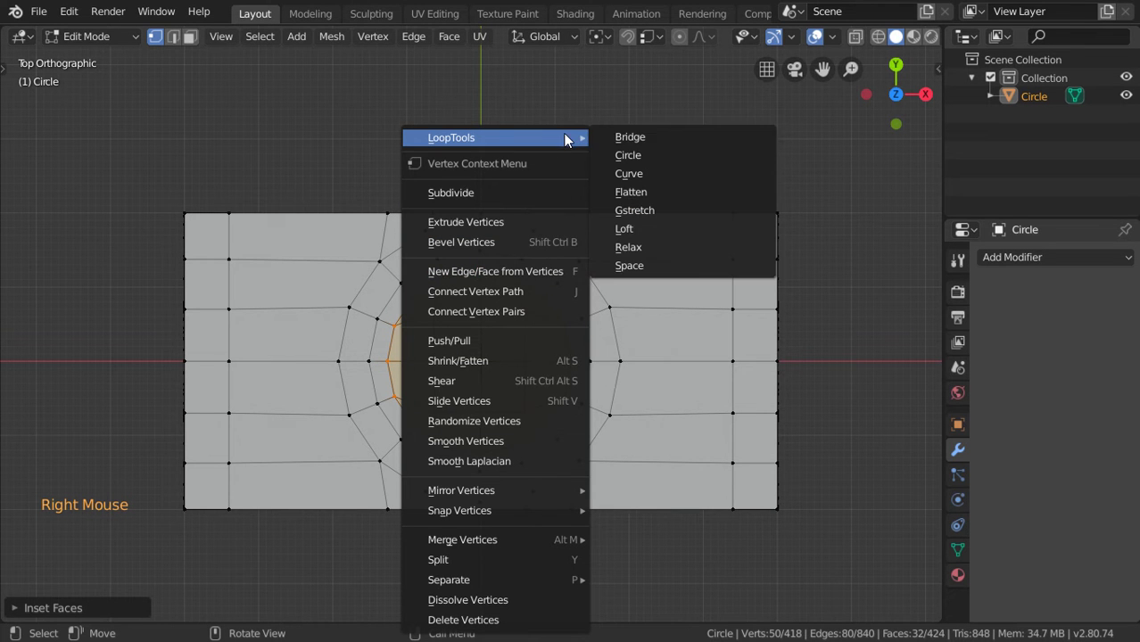
{"action": "left_click", "coordinate": [629, 137]}
{"action": "middle_click_drag", "start_coordinate": [615, 205], "coordinate": [157, 71]}
{"action": "scroll", "coordinate": [494, 346], "scroll_direction": "up", "scroll_amount": 5}
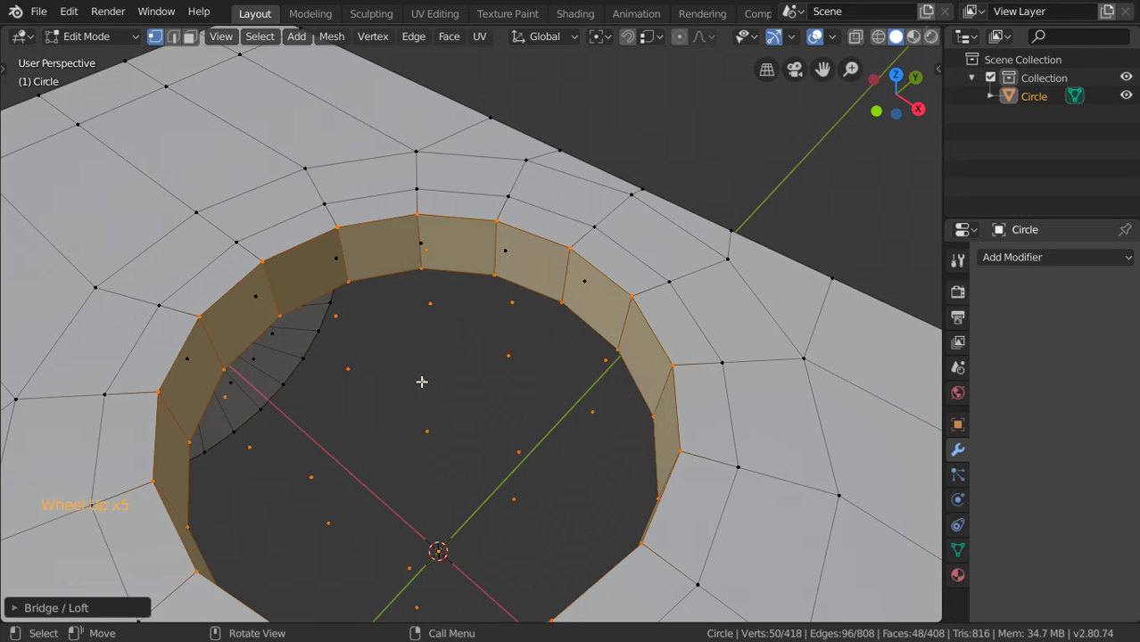
{"action": "key", "text": "Tab"}
{"action": "scroll", "coordinate": [573, 436], "scroll_direction": "down", "scroll_amount": 3}
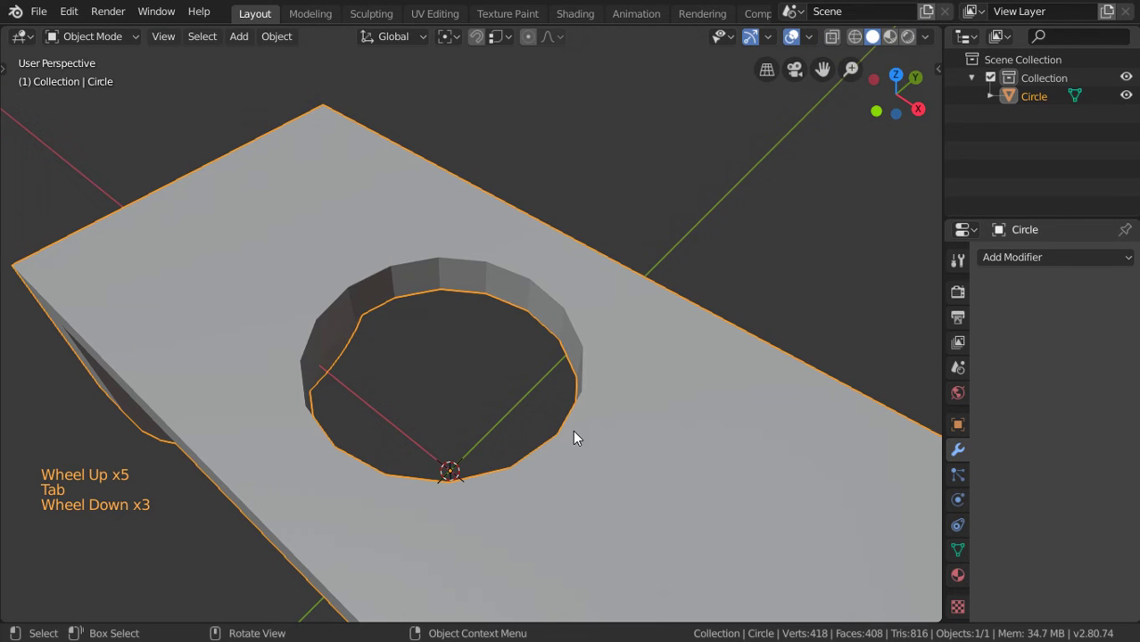
Step: Delete all the loose vertices left inside the plate's centre hole
{"action": "key", "text": "Tab"}
{"action": "middle_click_drag", "start_coordinate": [573, 437], "coordinate": [485, 382]}
{"action": "scroll", "coordinate": [485, 381], "scroll_direction": "up", "scroll_amount": 1}
{"action": "left_click", "coordinate": [485, 382]}
{"action": "key", "text": "KP_7"}
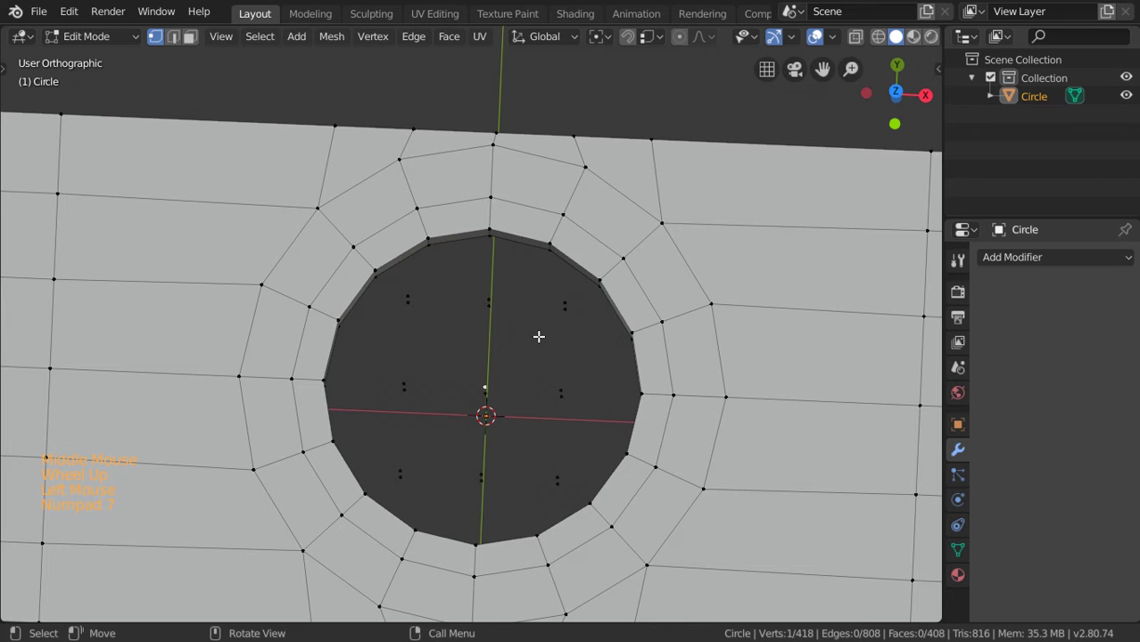
{"action": "key", "text": "x"}
{"action": "left_click", "coordinate": [539, 337]}
{"action": "key", "text": "b"}
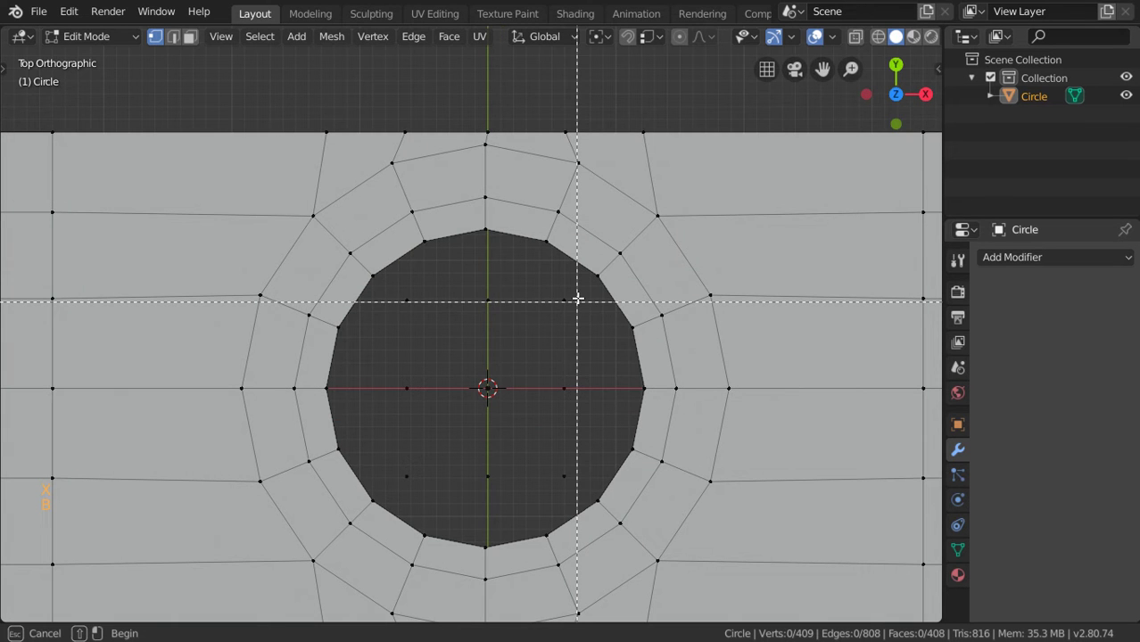
{"action": "left_click_drag", "start_coordinate": [577, 301], "coordinate": [392, 491]}
{"action": "key", "text": "x"}
{"action": "left_click", "coordinate": [341, 409]}
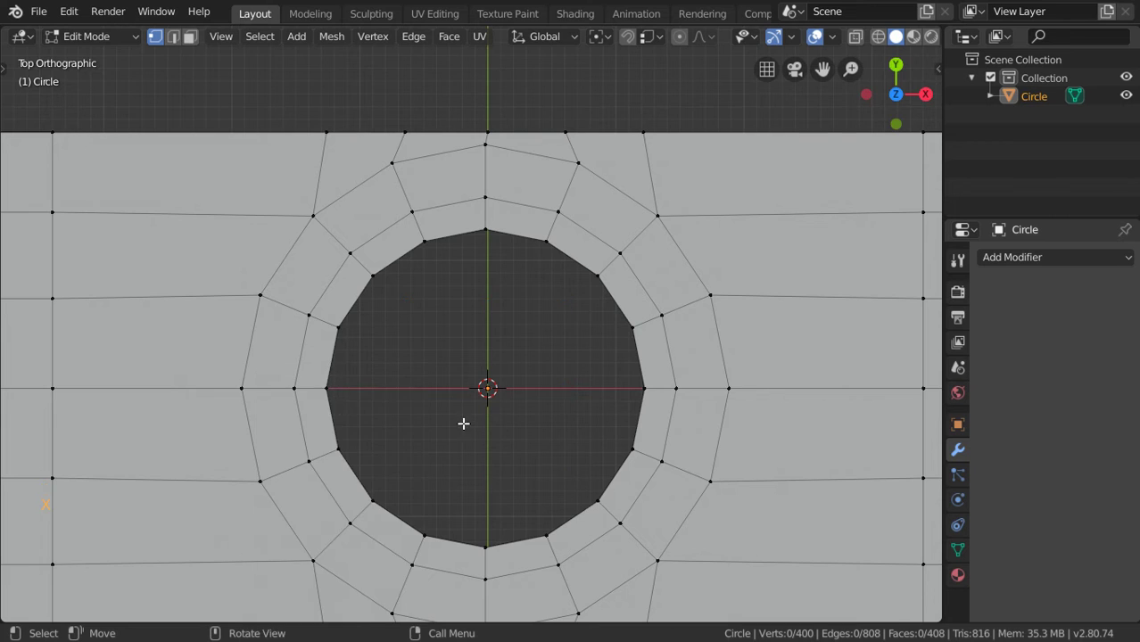
Step: In face select mode, select the outer ring of faces around the top hole and extrude it upward about 0.0058 m
{"action": "middle_click_drag", "start_coordinate": [463, 423], "coordinate": [406, 292]}
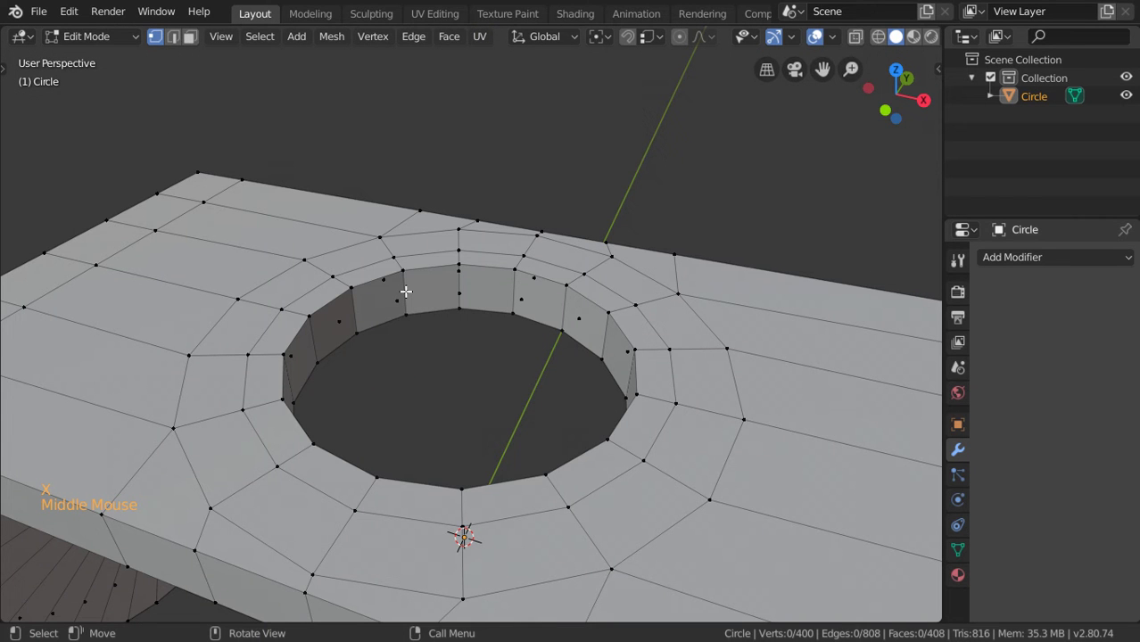
{"action": "middle_click_drag", "start_coordinate": [406, 292], "coordinate": [463, 268]}
{"action": "left_click", "coordinate": [189, 36]}
{"action": "left_click", "coordinate": [641, 434], "text": "alt"}
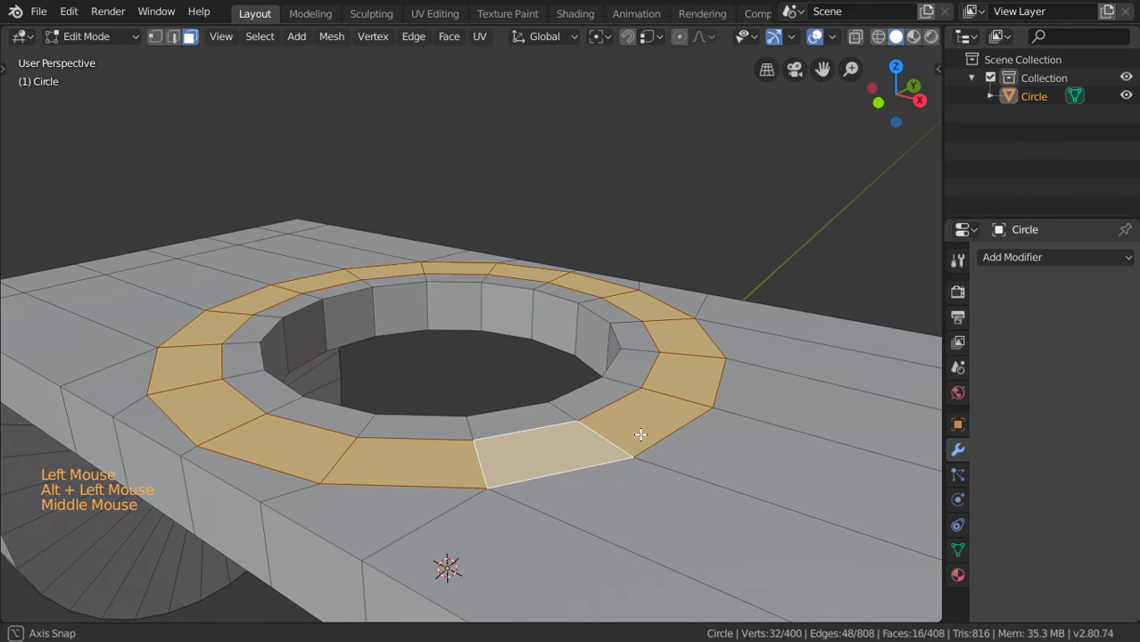
{"action": "key", "text": "e"}
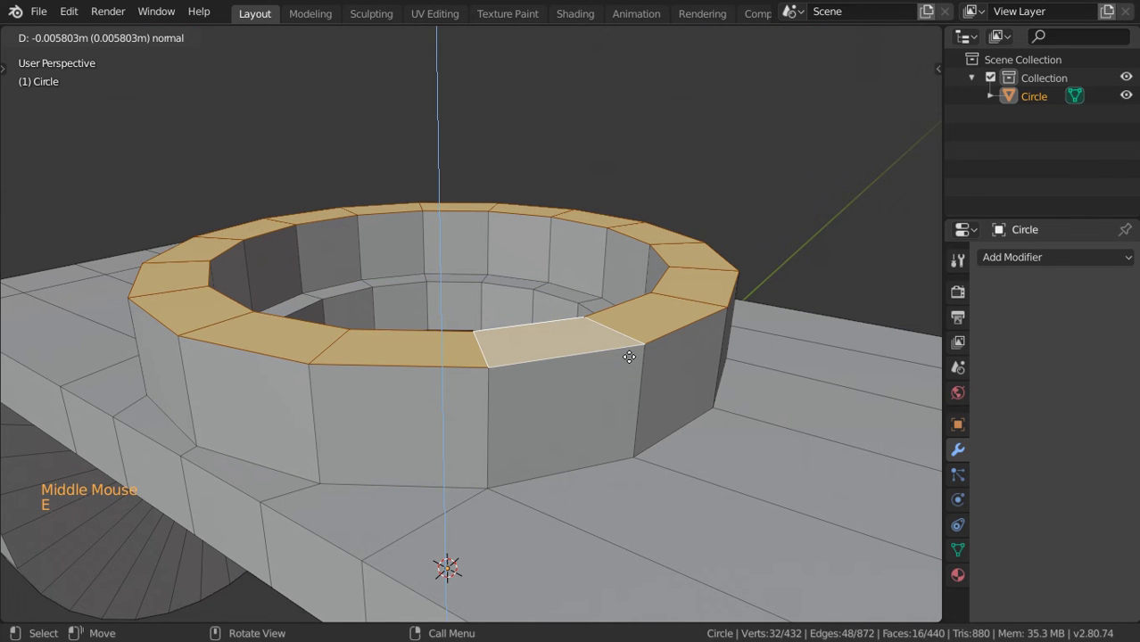
{"action": "scroll", "coordinate": [628, 357], "scroll_direction": "down", "scroll_amount": 3}
Step: In Object Mode, add a Subdivision Surface modifier to the bracket and shade it smooth
{"action": "key", "text": "Tab"}
{"action": "middle_click_drag", "start_coordinate": [628, 357], "coordinate": [1012, 354]}
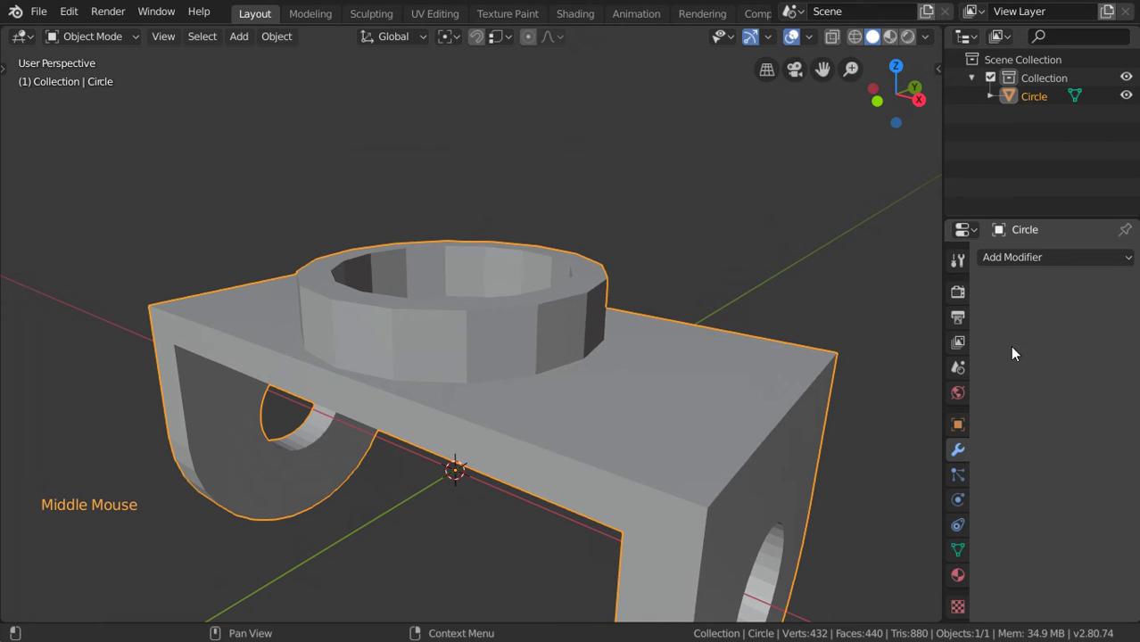
{"action": "left_click", "coordinate": [1059, 257]}
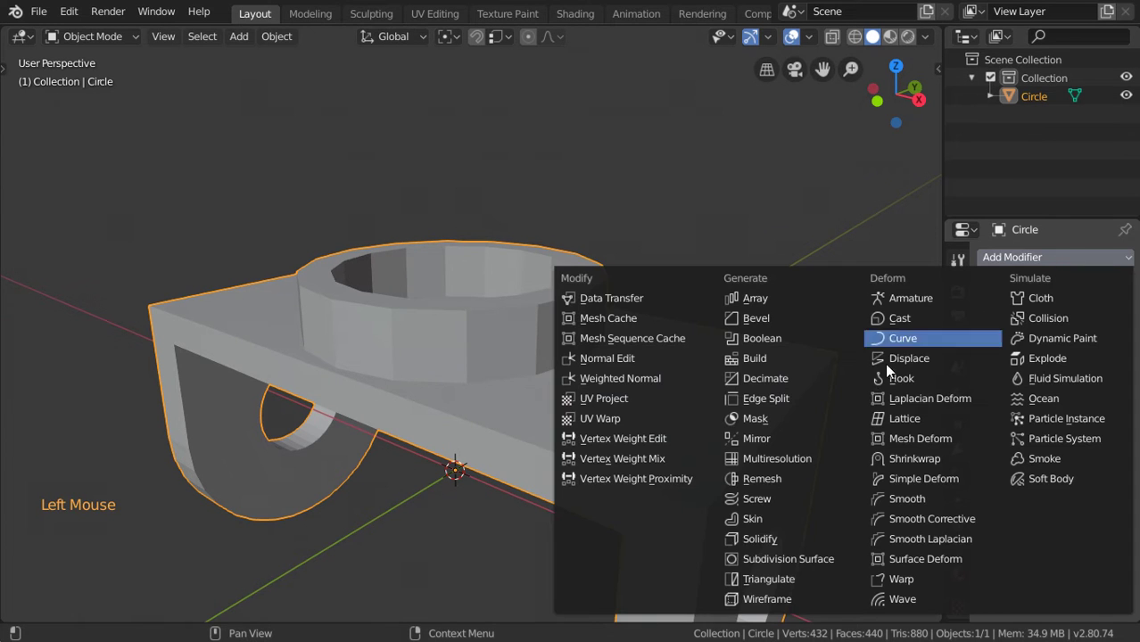
{"action": "left_click", "coordinate": [796, 559]}
{"action": "right_click", "coordinate": [522, 314]}
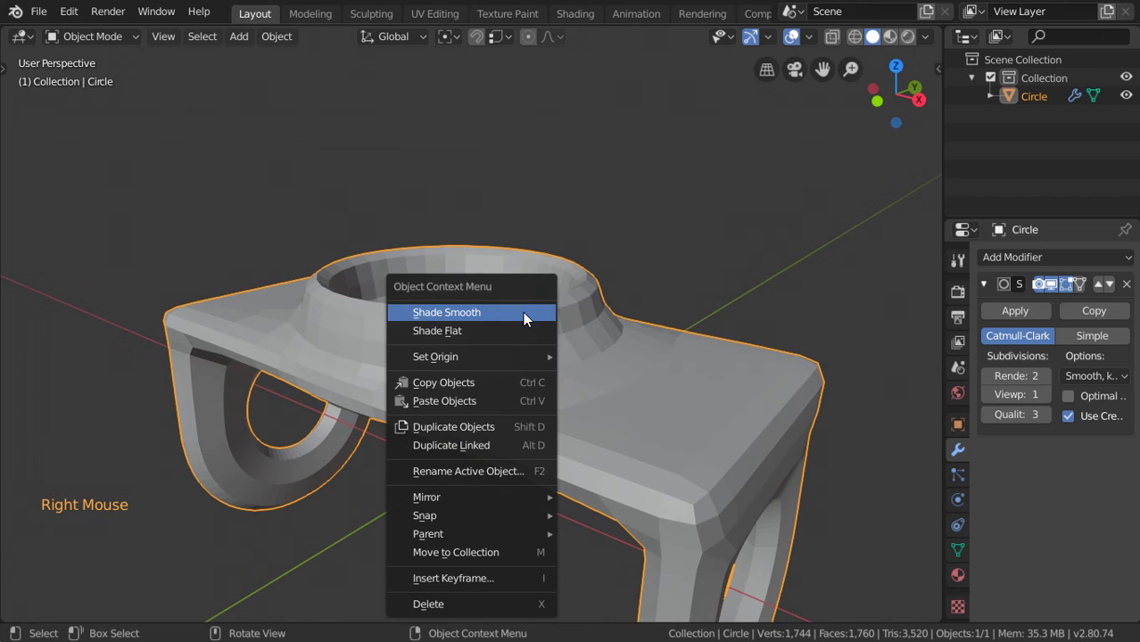
{"action": "left_click", "coordinate": [522, 311]}
Step: In Edit Mode, add supporting edge loops around the raised ring's outer wall near its base and top rim
{"action": "key", "text": "Tab"}
{"action": "scroll", "coordinate": [541, 363], "scroll_direction": "up", "scroll_amount": 2}
{"action": "key", "text": "ctrl+r"}
{"action": "left_click", "coordinate": [463, 342]}
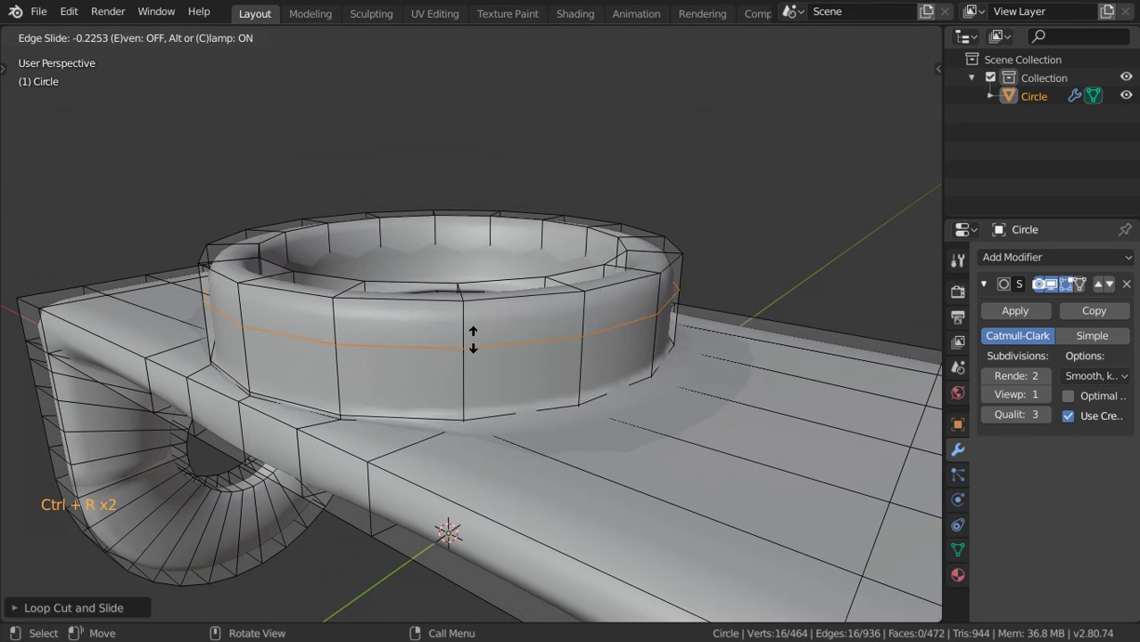
{"action": "left_click", "coordinate": [477, 272]}
Step: Add supporting edge loops around the raised ring's inner wall near its top and bottom, and check the smoothed result in Object Mode
{"action": "key", "text": "ctrl+r"}
{"action": "left_click", "coordinate": [489, 239]}
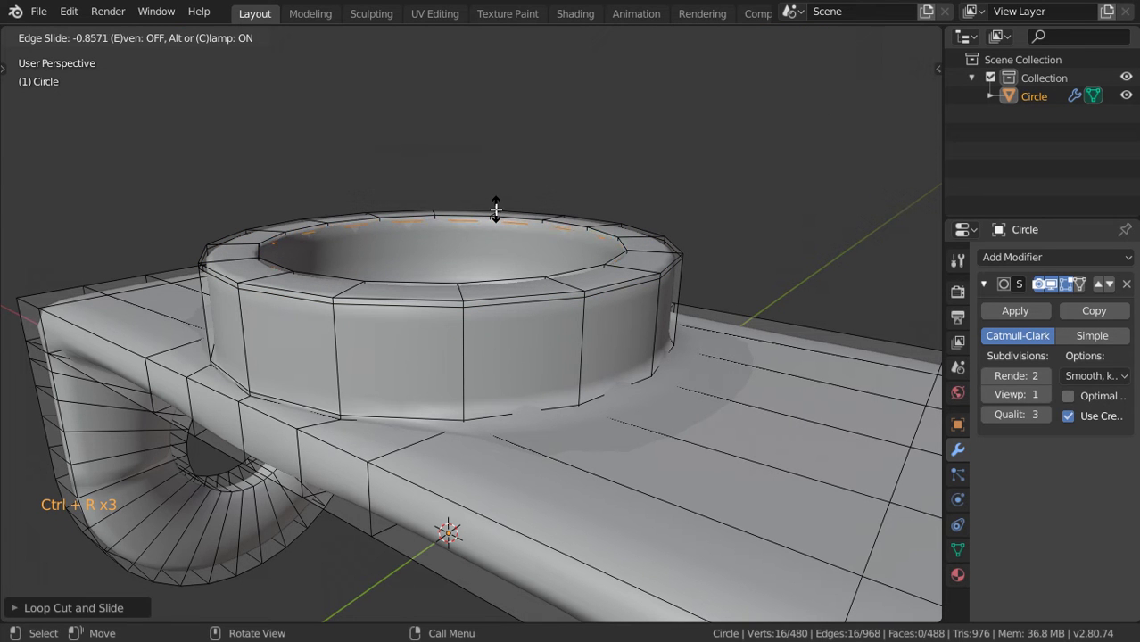
{"action": "left_click", "coordinate": [496, 211]}
{"action": "key", "text": "ctrl+r"}
{"action": "left_click", "coordinate": [511, 286]}
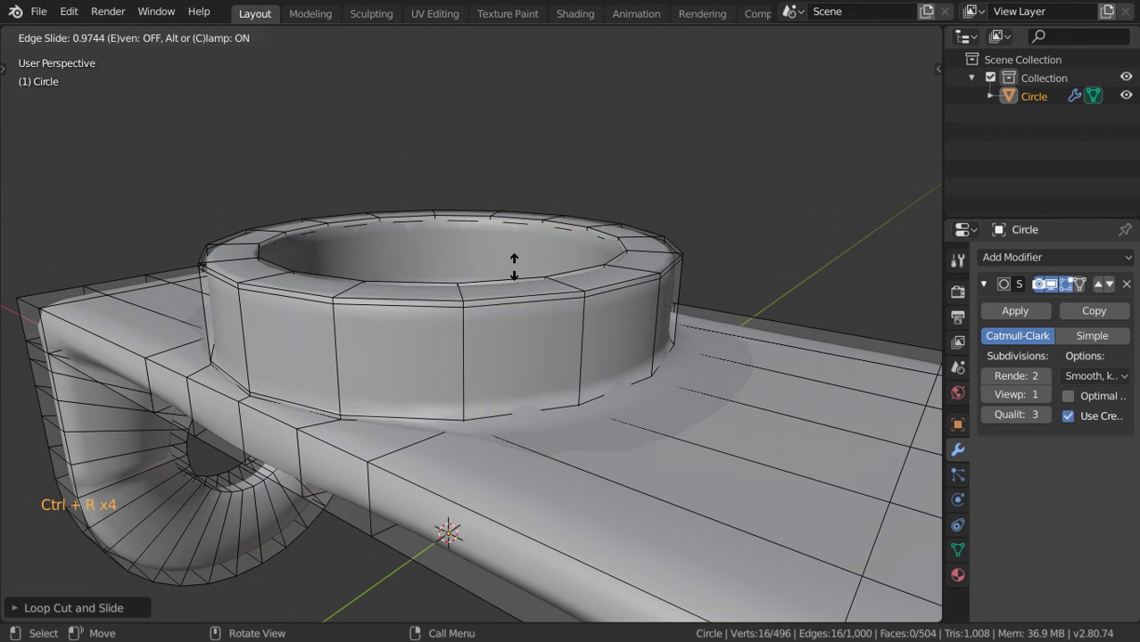
{"action": "left_click", "coordinate": [520, 256]}
{"action": "scroll", "coordinate": [518, 325], "scroll_direction": "down", "scroll_amount": 2}
{"action": "scroll", "coordinate": [517, 325], "scroll_direction": "down", "scroll_amount": 1}
{"action": "middle_click_drag", "start_coordinate": [517, 325], "coordinate": [722, 393]}
{"action": "scroll", "coordinate": [722, 393], "scroll_direction": "up", "scroll_amount": 1}
{"action": "key", "text": "Tab"}
{"action": "scroll", "coordinate": [682, 331], "scroll_direction": "up", "scroll_amount": 1}
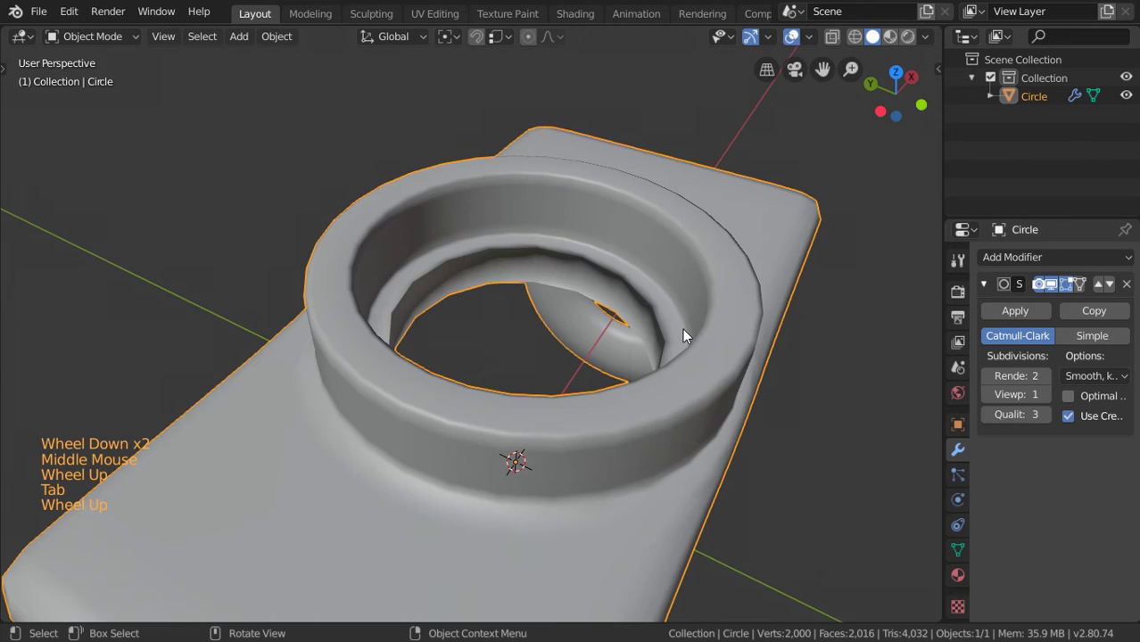
Step: Try to add an edge loop across the plate's corner above the +X lug, and undo it
{"action": "middle_click_drag", "start_coordinate": [683, 331], "coordinate": [602, 383]}
{"action": "scroll", "coordinate": [649, 325], "scroll_direction": "down", "scroll_amount": 3}
{"action": "middle_click_drag", "start_coordinate": [602, 384], "coordinate": [589, 366], "text": "shift"}
{"action": "key", "text": "Tab"}
{"action": "scroll", "coordinate": [589, 364], "scroll_direction": "up", "scroll_amount": 1}
{"action": "key", "text": "ctrl+r"}
{"action": "left_click", "coordinate": [591, 357]}
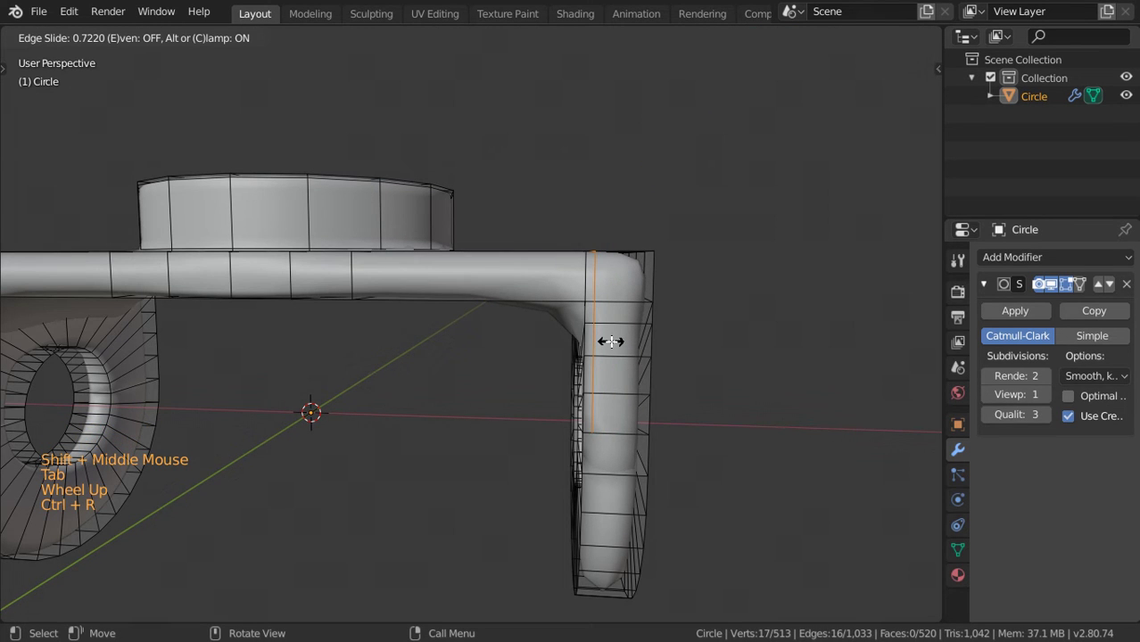
{"action": "left_click", "coordinate": [611, 341]}
{"action": "middle_click_drag", "start_coordinate": [611, 341], "coordinate": [1024, 300]}
{"action": "key", "text": "ctrl+z"}
Step: Turn off the Subdivision modifier's viewport display and hide four outer faces on the +X lug beside its hole
{"action": "left_click", "coordinate": [1050, 285]}
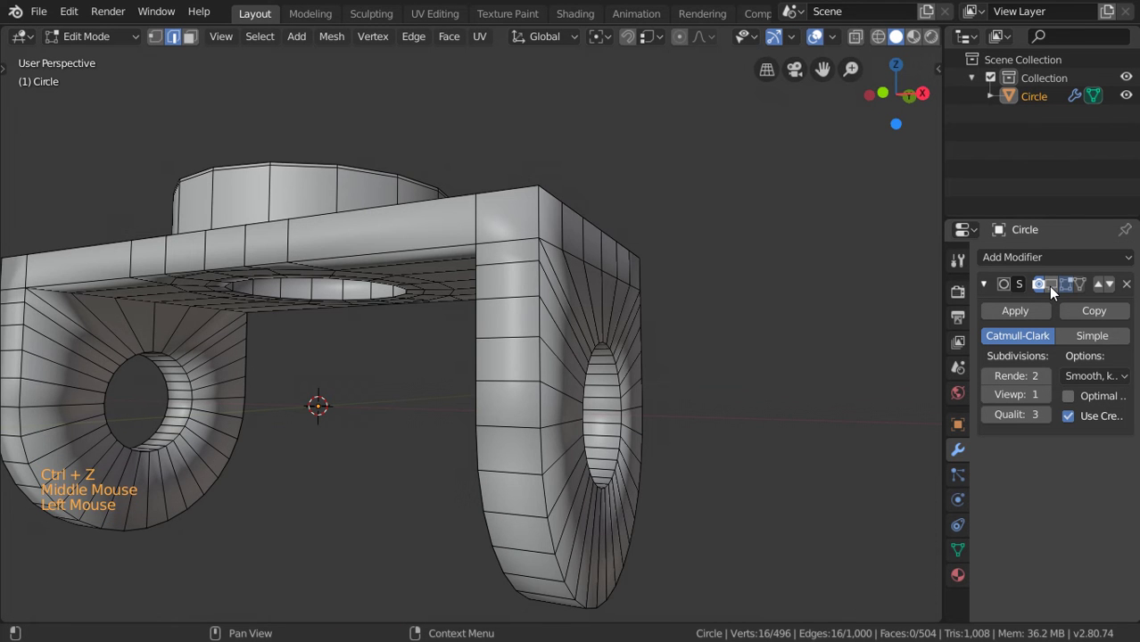
{"action": "middle_click_drag", "start_coordinate": [624, 268], "coordinate": [375, 178]}
{"action": "left_click", "coordinate": [189, 37]}
{"action": "left_click", "coordinate": [459, 446]}
{"action": "left_click", "coordinate": [402, 433], "text": "shift"}
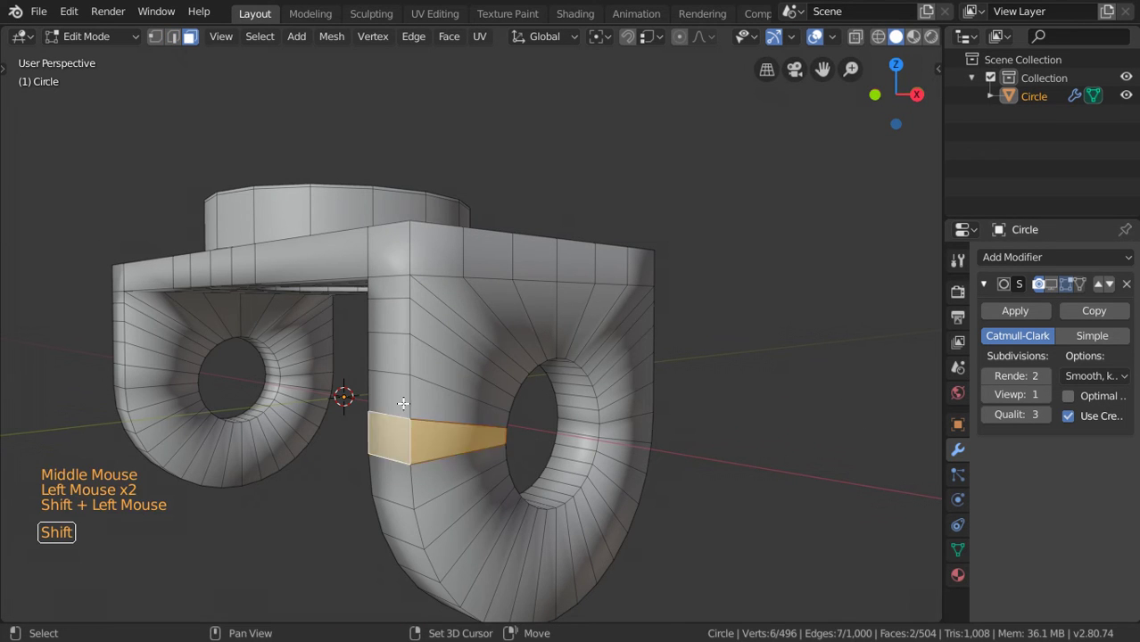
{"action": "left_click", "coordinate": [388, 410], "text": "shift"}
{"action": "left_click", "coordinate": [446, 396], "text": "shift"}
{"action": "key", "text": "h"}
Step: Delete the internal face exposed behind the hidden faces on the +X lug, and reveal the hidden geometry
{"action": "middle_click_drag", "start_coordinate": [435, 427], "coordinate": [486, 500]}
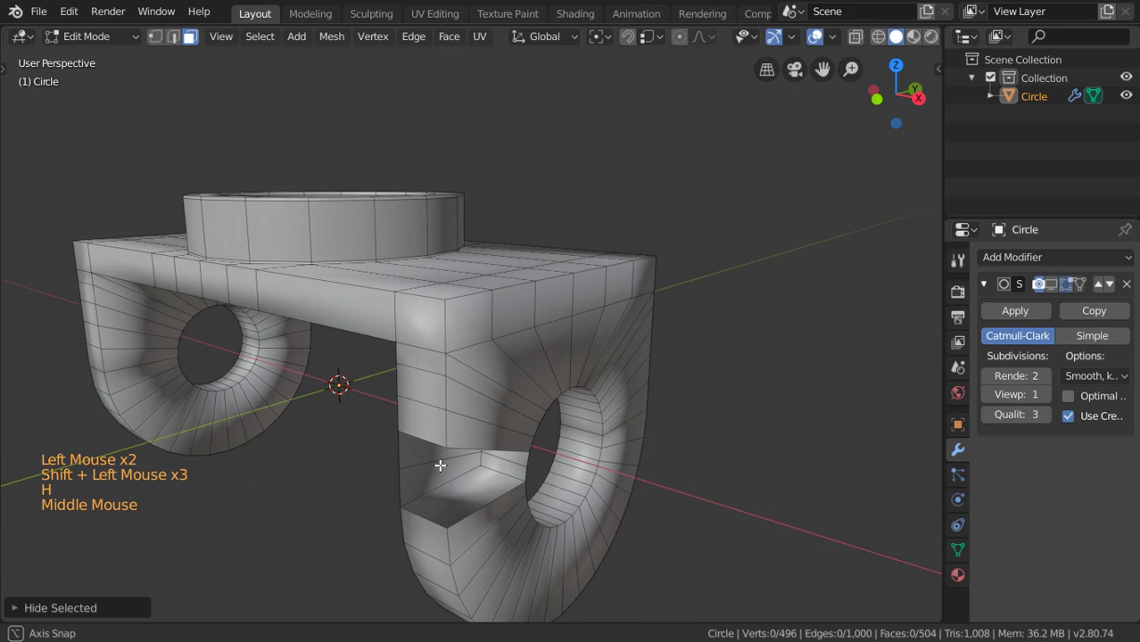
{"action": "left_click", "coordinate": [488, 500]}
{"action": "key", "text": "x"}
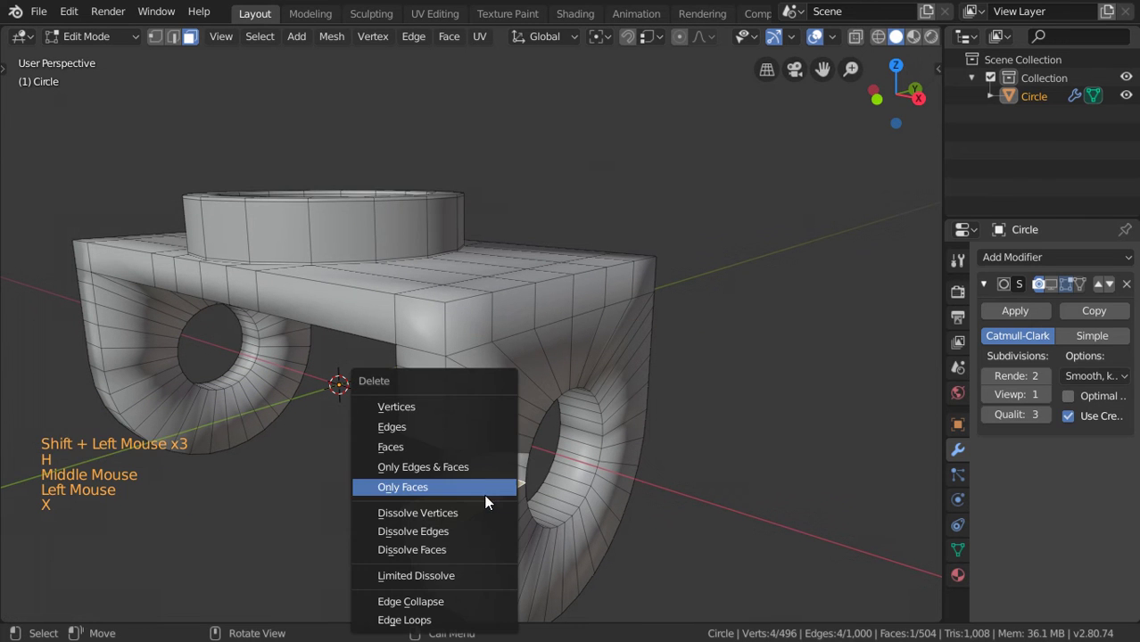
{"action": "left_click", "coordinate": [393, 448]}
{"action": "key", "text": "alt+h"}
Step: Hide the outer faces on the other side of the +X lug's hole, delete the internal face behind them, and reveal the hidden geometry
{"action": "middle_click_drag", "start_coordinate": [392, 448], "coordinate": [414, 438]}
{"action": "left_click", "coordinate": [414, 438]}
{"action": "left_click", "coordinate": [444, 435], "text": "shift"}
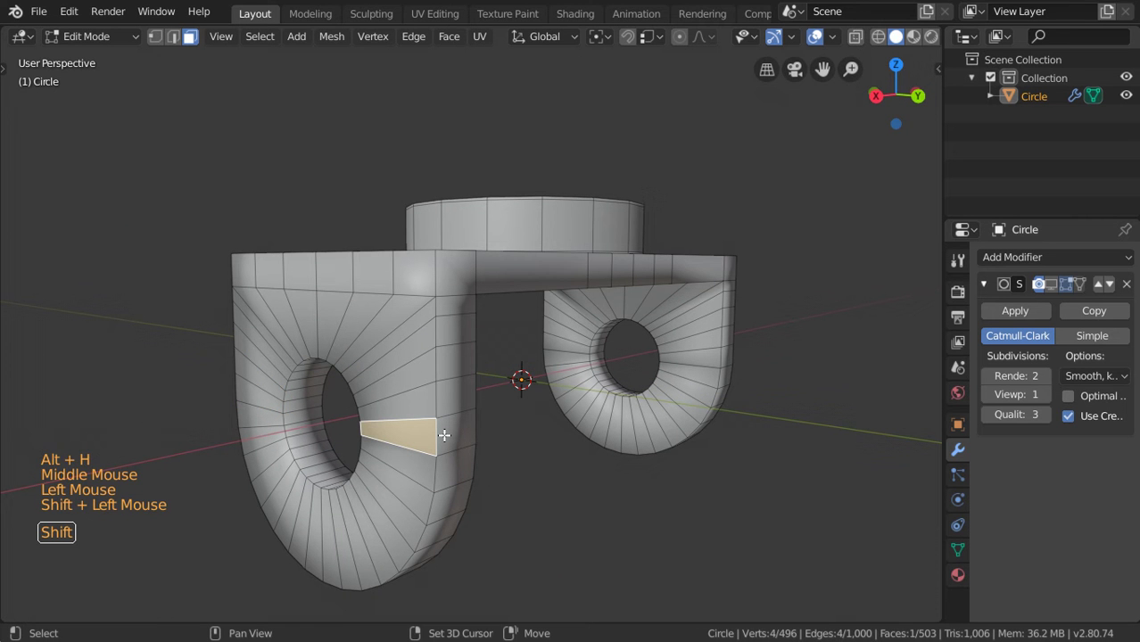
{"action": "key", "text": "h"}
{"action": "left_click", "coordinate": [434, 441]}
{"action": "key", "text": "x"}
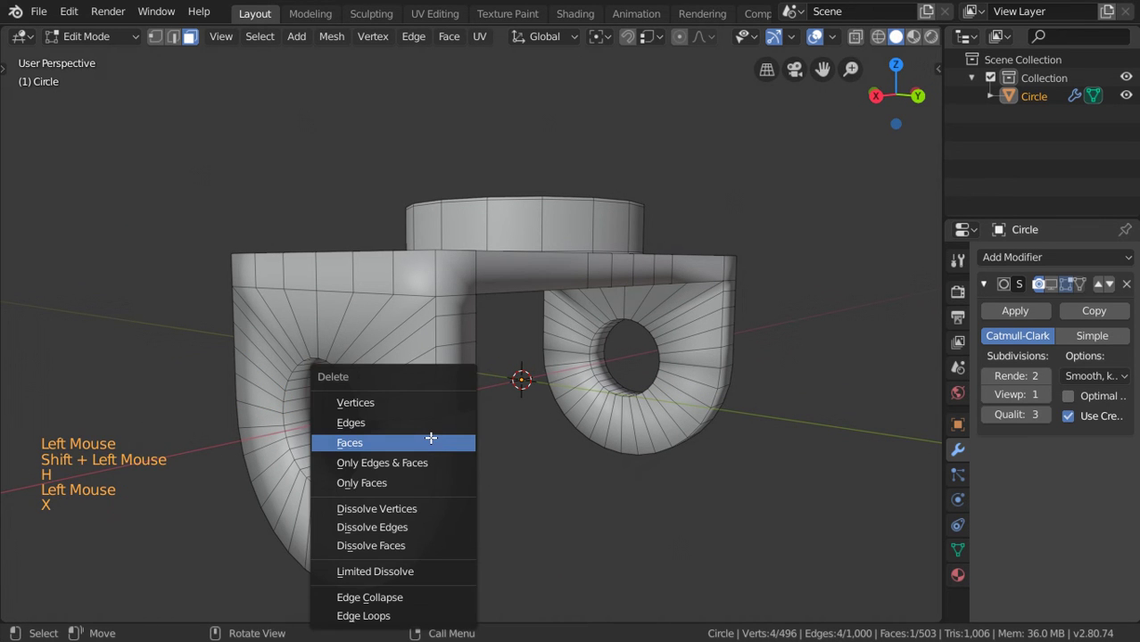
{"action": "left_click", "coordinate": [430, 442]}
{"action": "key", "text": "alt+h"}
Step: Hide six outer faces on both sides of the hole in the -X lug
{"action": "middle_click_drag", "start_coordinate": [431, 442], "coordinate": [565, 379]}
{"action": "scroll", "coordinate": [564, 379], "scroll_direction": "up", "scroll_amount": 1, "text": "shift"}
{"action": "scroll", "coordinate": [565, 379], "scroll_direction": "up", "scroll_amount": 2}
{"action": "left_click", "coordinate": [567, 373]}
{"action": "left_click", "coordinate": [599, 393], "text": "shift"}
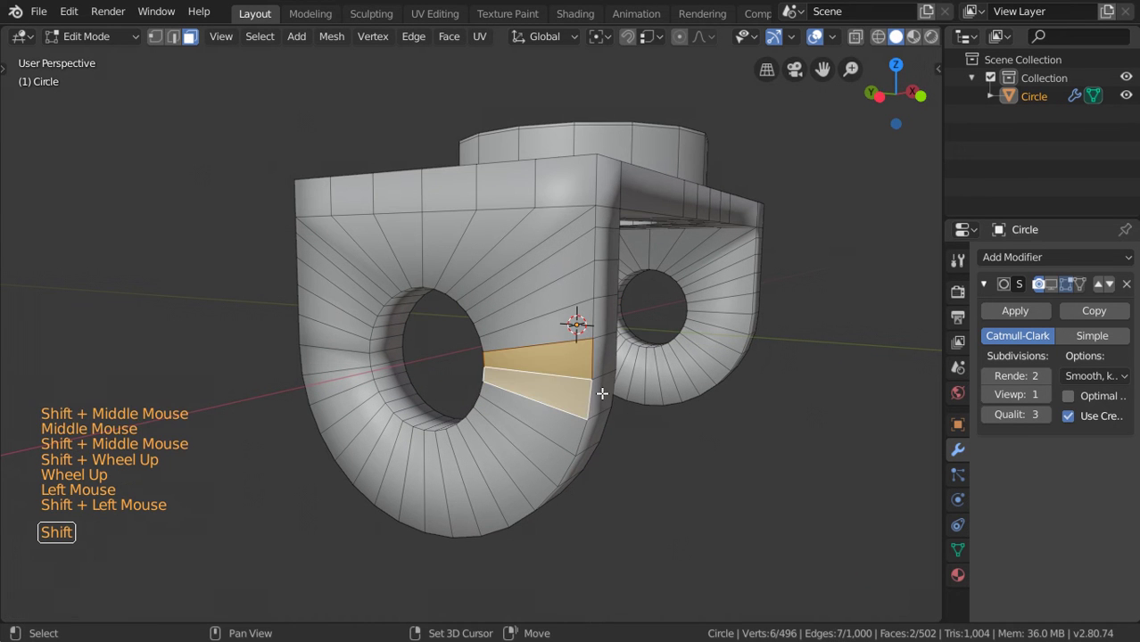
{"action": "left_click", "coordinate": [603, 371], "text": "shift"}
{"action": "left_click", "coordinate": [603, 390], "text": "shift"}
{"action": "left_click", "coordinate": [305, 360], "text": "shift"}
{"action": "left_click", "coordinate": [316, 336], "text": "shift"}
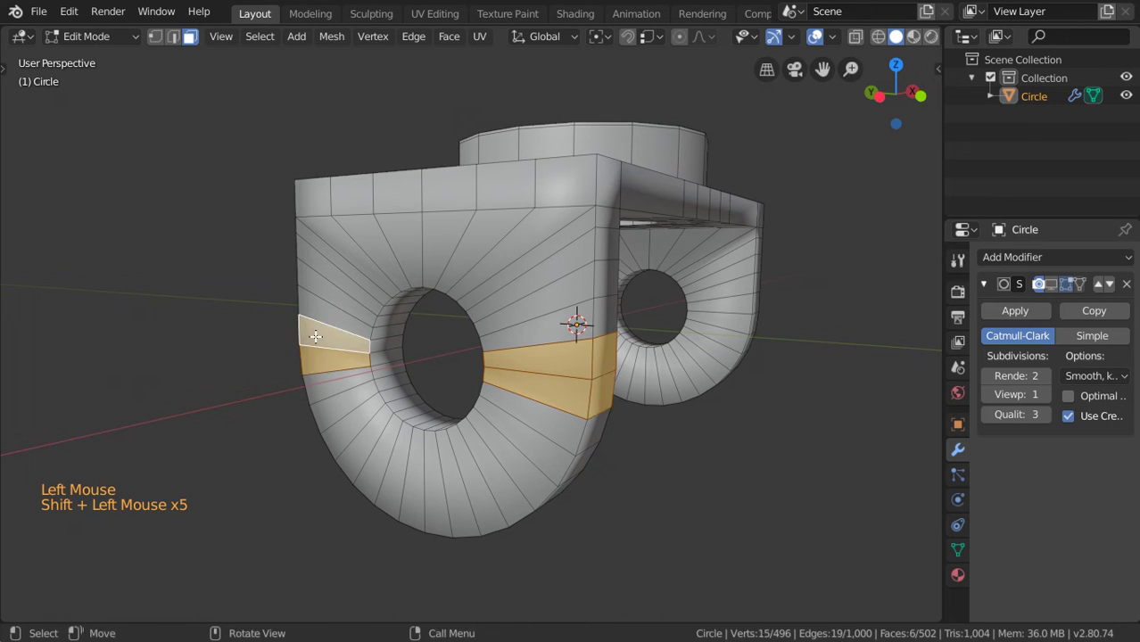
{"action": "key", "text": "h"}
Step: Delete the two internal faces exposed beside the -X lug's hole, and reveal the hidden faces
{"action": "middle_click_drag", "start_coordinate": [406, 375], "coordinate": [542, 363]}
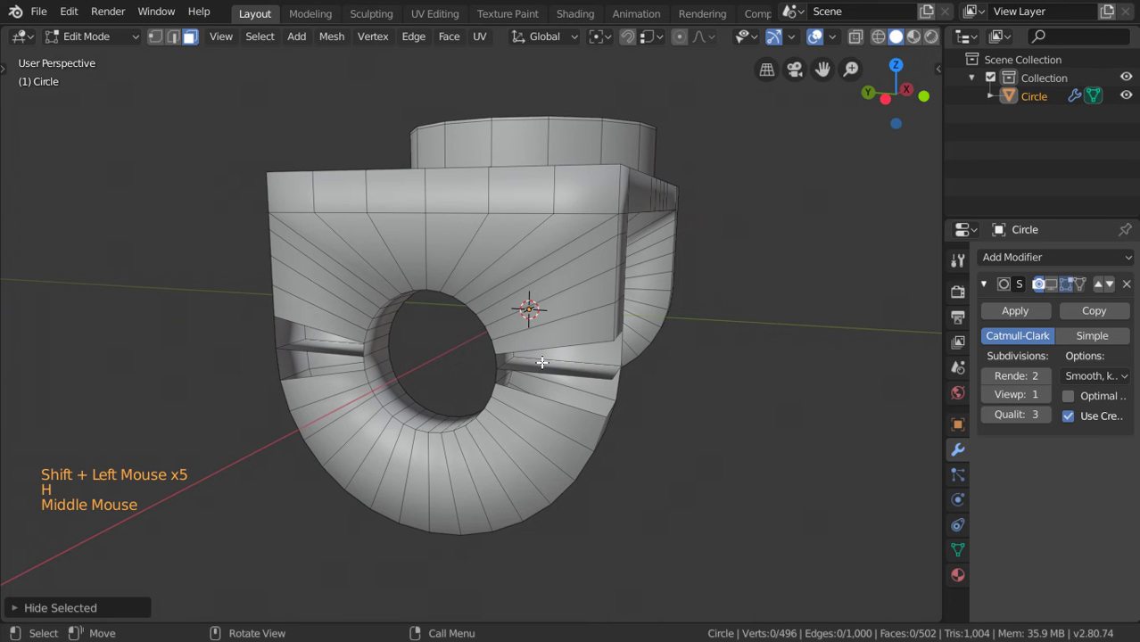
{"action": "left_click", "coordinate": [542, 363]}
{"action": "left_click", "coordinate": [305, 348], "text": "shift"}
{"action": "key", "text": "x"}
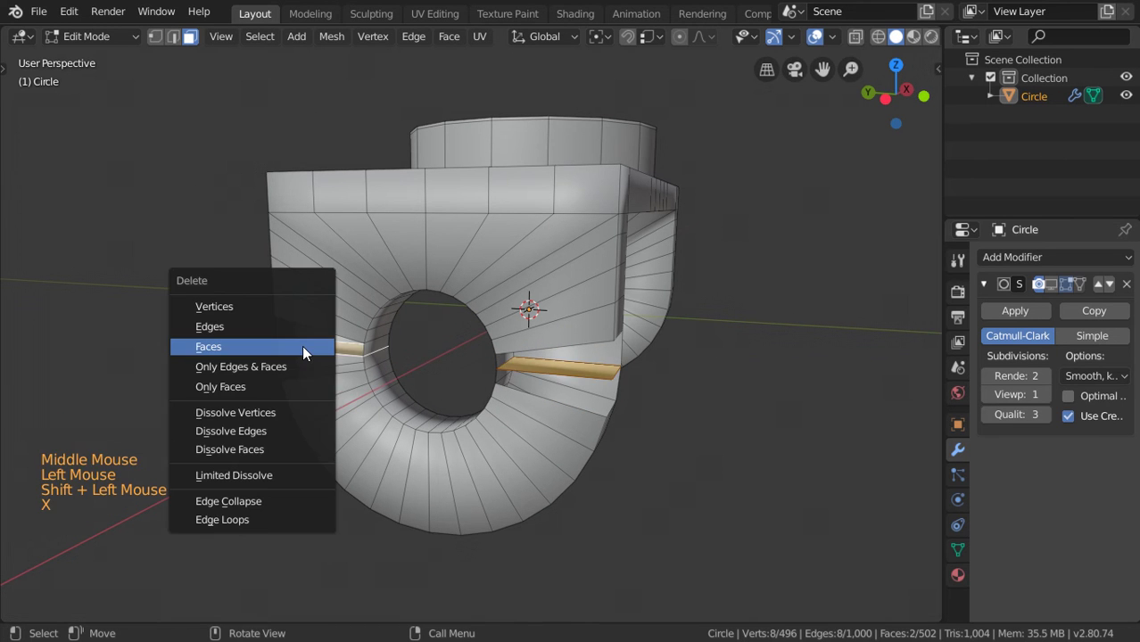
{"action": "left_click", "coordinate": [301, 346]}
{"action": "key", "text": "alt+h"}
Step: Turn on the Subdivision modifier's viewport display, check the smoothed bracket in Object Mode, and return to Edit Mode
{"action": "scroll", "coordinate": [667, 366], "scroll_direction": "down", "scroll_amount": 3}
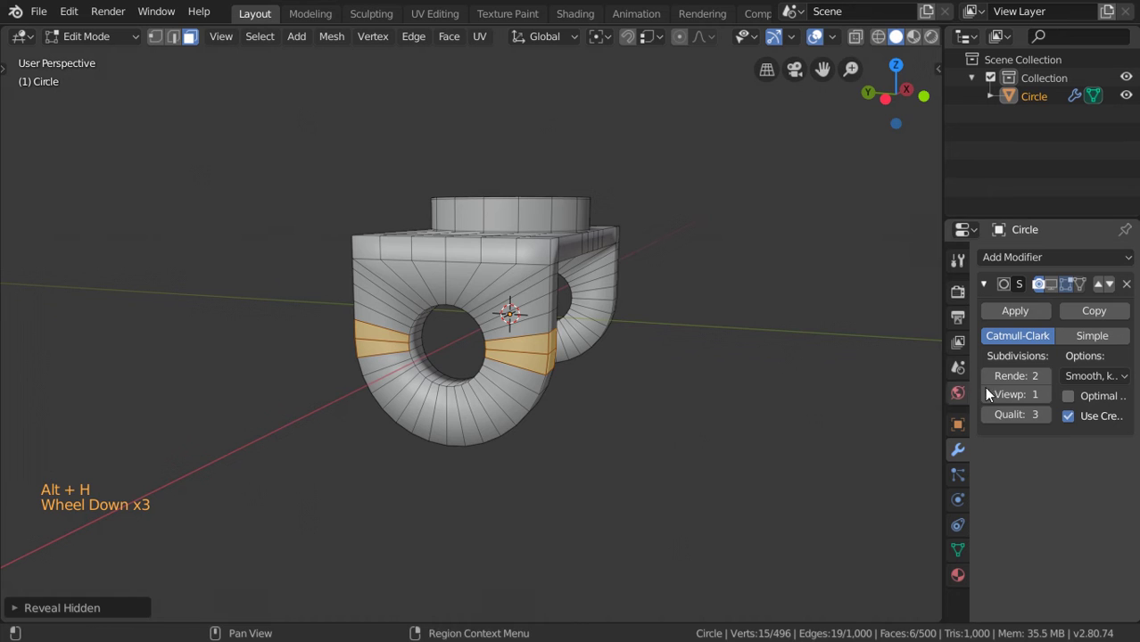
{"action": "left_click", "coordinate": [1049, 284]}
{"action": "key", "text": "Tab"}
{"action": "middle_click_drag", "start_coordinate": [705, 373], "coordinate": [275, 379]}
{"action": "key", "text": "Tab"}
Step: Add supporting edge loops through the +X lug's thickness near its inner face and along the plate's side near its underside
{"action": "scroll", "coordinate": [746, 272], "scroll_direction": "up", "scroll_amount": 2}
{"action": "key", "text": "ctrl+r"}
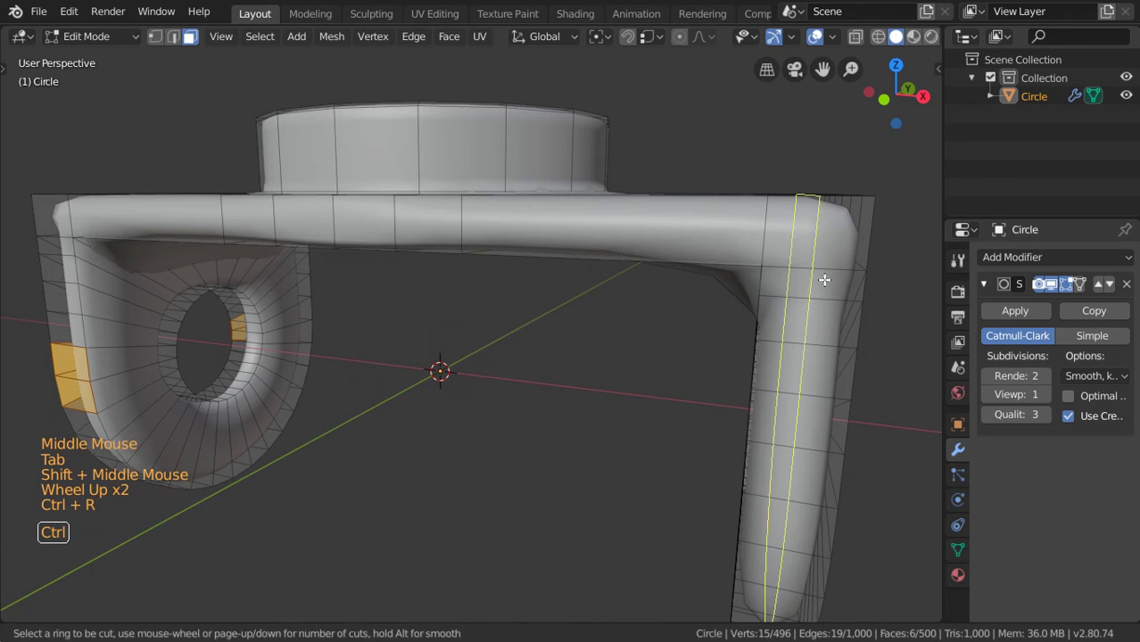
{"action": "left_click", "coordinate": [811, 294]}
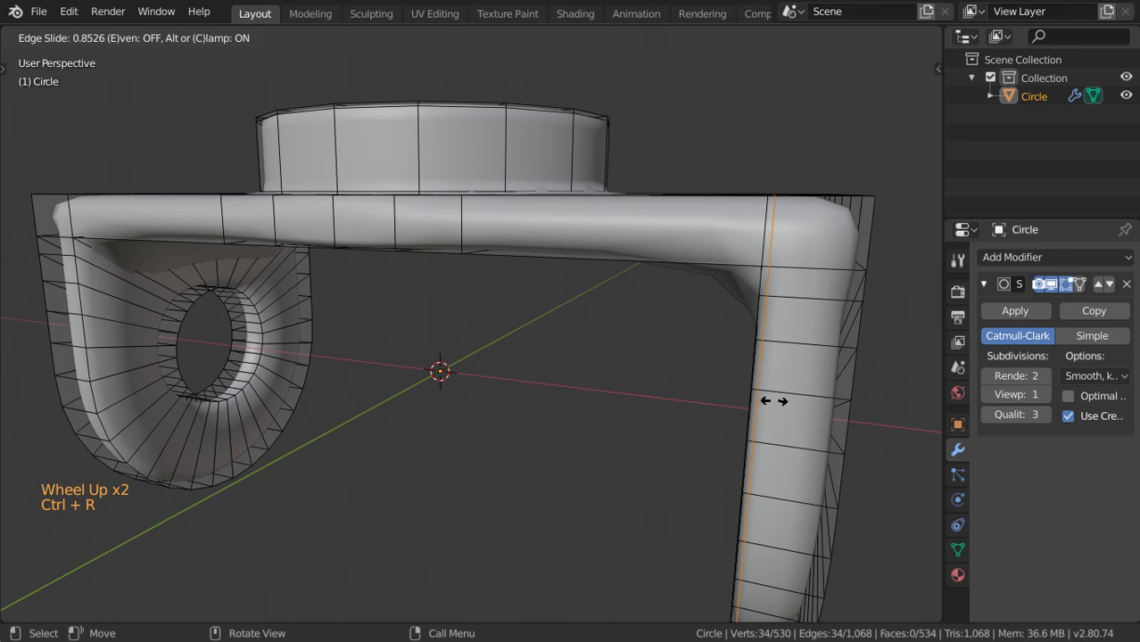
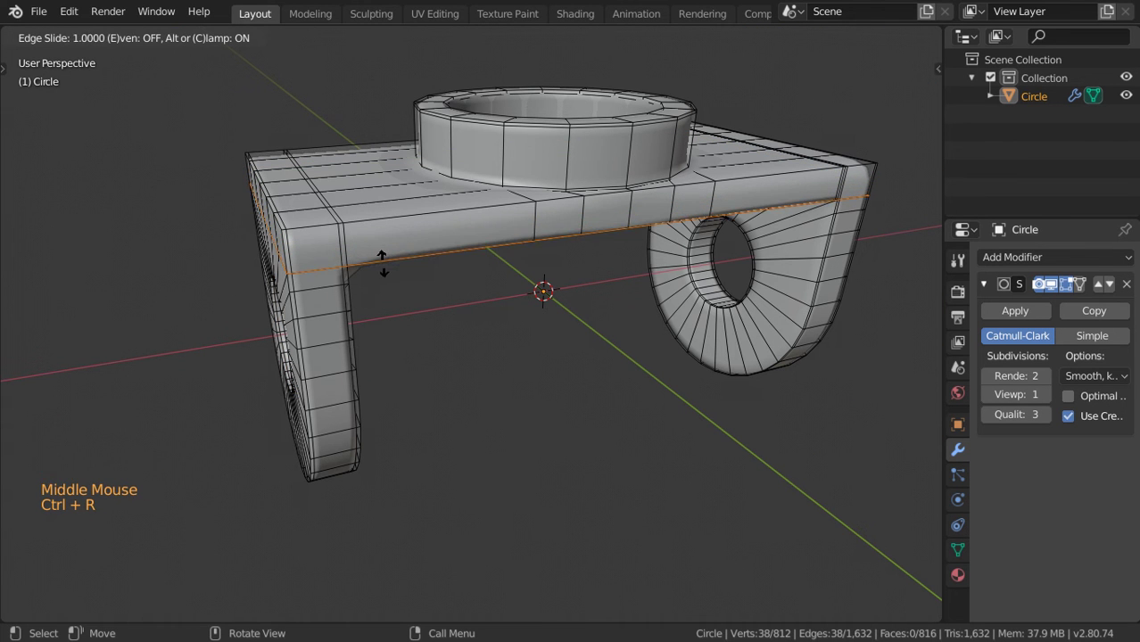
{"action": "left_click", "coordinate": [387, 258]}
{"action": "key", "text": "ctrl+r"}
{"action": "left_click", "coordinate": [387, 259]}
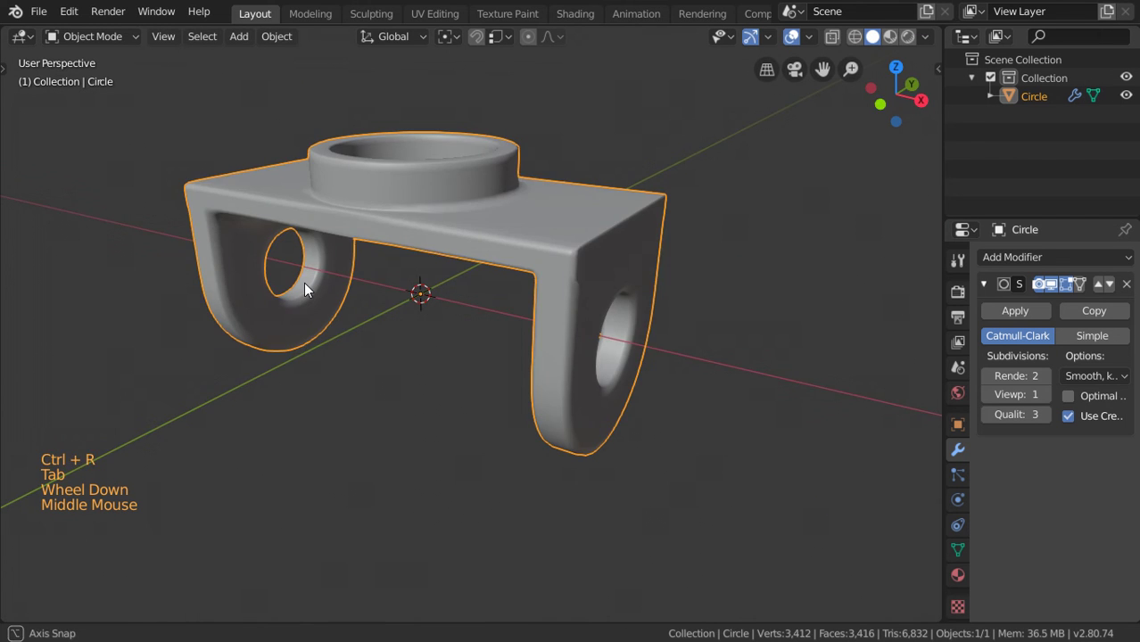
Step: Turn off the Subdivision modifier's viewport display and add edge loops near the bottom and top of the plate's central hole wall
{"action": "middle_click_drag", "start_coordinate": [303, 282], "coordinate": [1030, 272]}
{"action": "left_click", "coordinate": [1051, 284]}
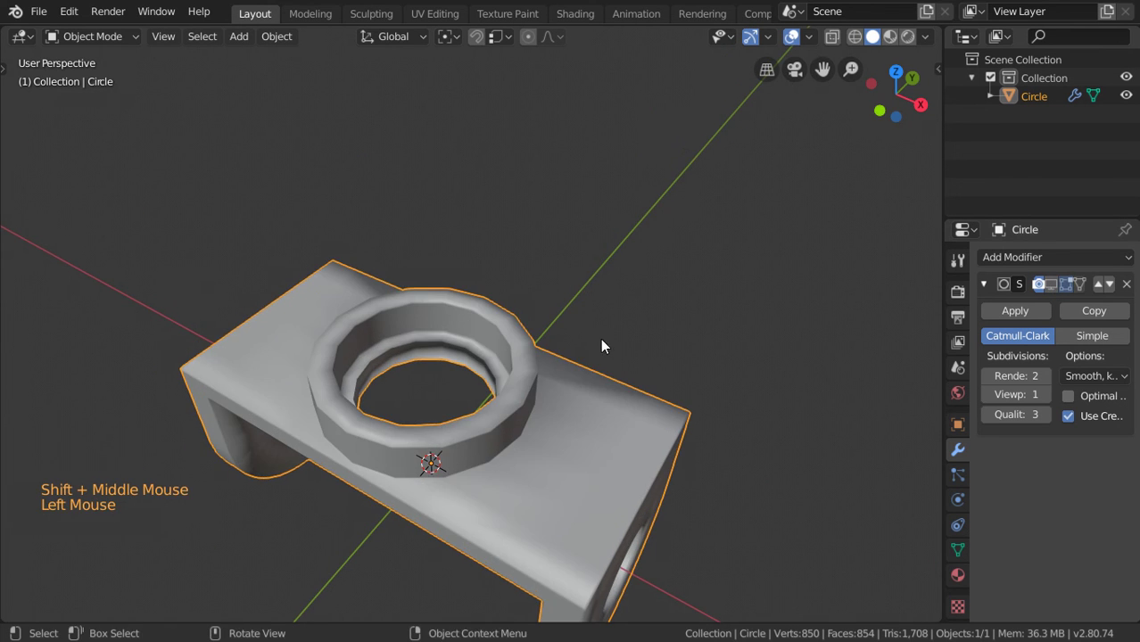
{"action": "middle_click_drag", "start_coordinate": [613, 347], "coordinate": [478, 345]}
{"action": "key", "text": "Tab"}
{"action": "scroll", "coordinate": [406, 357], "scroll_direction": "up", "scroll_amount": 4}
{"action": "middle_click_drag", "start_coordinate": [405, 358], "coordinate": [433, 382]}
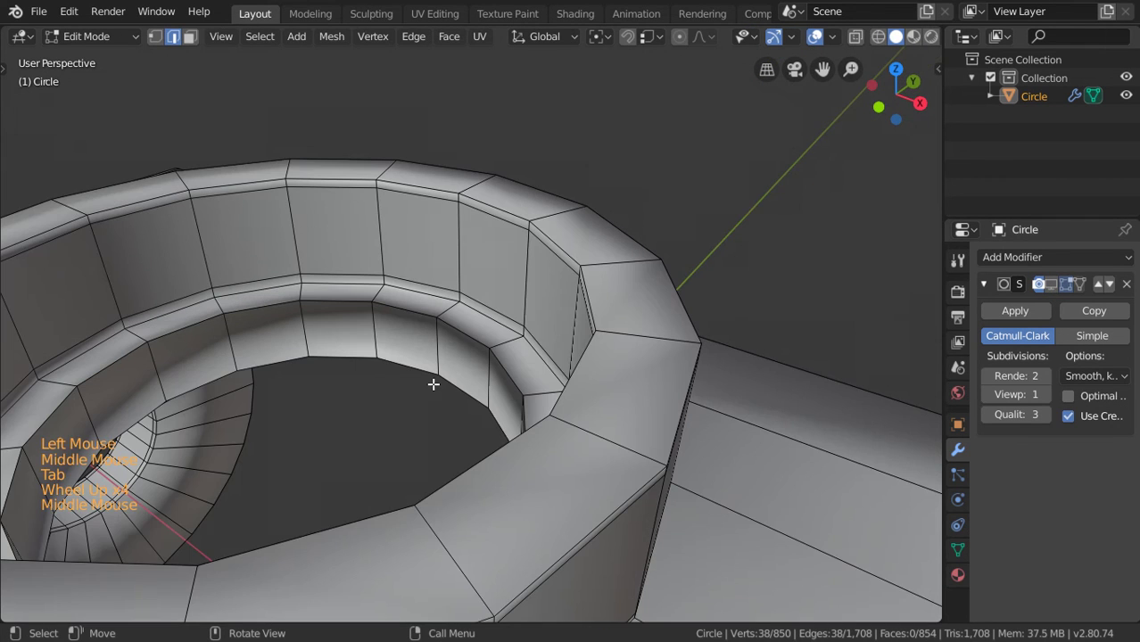
{"action": "key", "text": "ctrl+r"}
{"action": "left_click", "coordinate": [251, 344]}
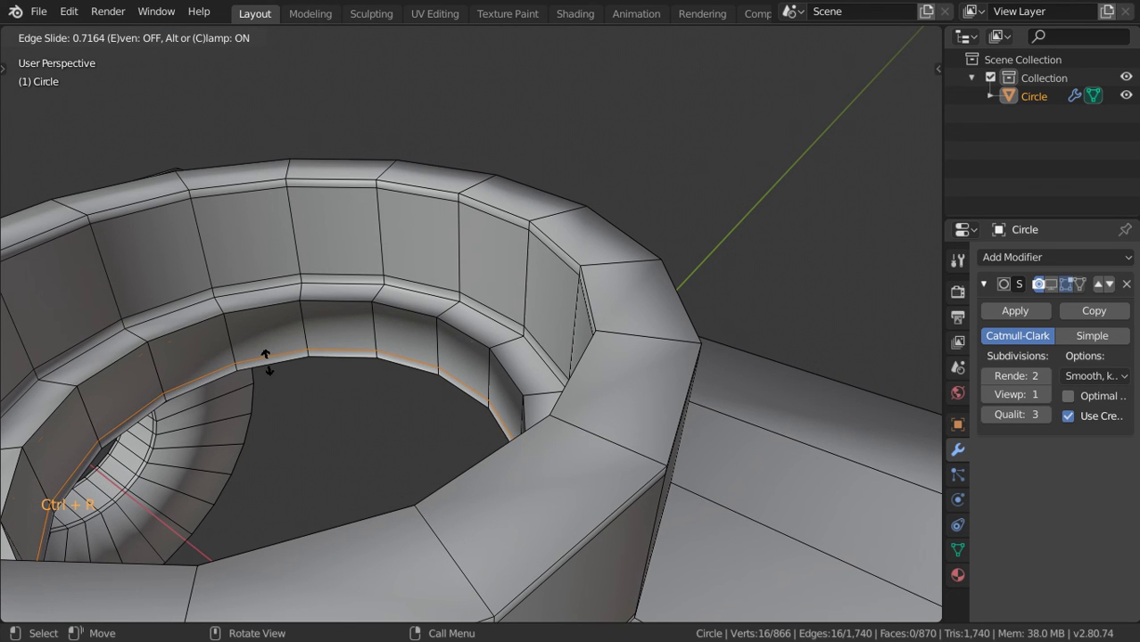
{"action": "left_click", "coordinate": [266, 360]}
{"action": "key", "text": "ctrl+r"}
{"action": "left_click", "coordinate": [247, 323]}
{"action": "left_click", "coordinate": [247, 322]}
Step: In Object Mode, turn on the Subdivision modifier's viewport display and set its viewport level to 3
{"action": "key", "text": "Tab"}
{"action": "scroll", "coordinate": [247, 323], "scroll_direction": "down", "scroll_amount": 2}
{"action": "middle_click_drag", "start_coordinate": [247, 323], "coordinate": [432, 381]}
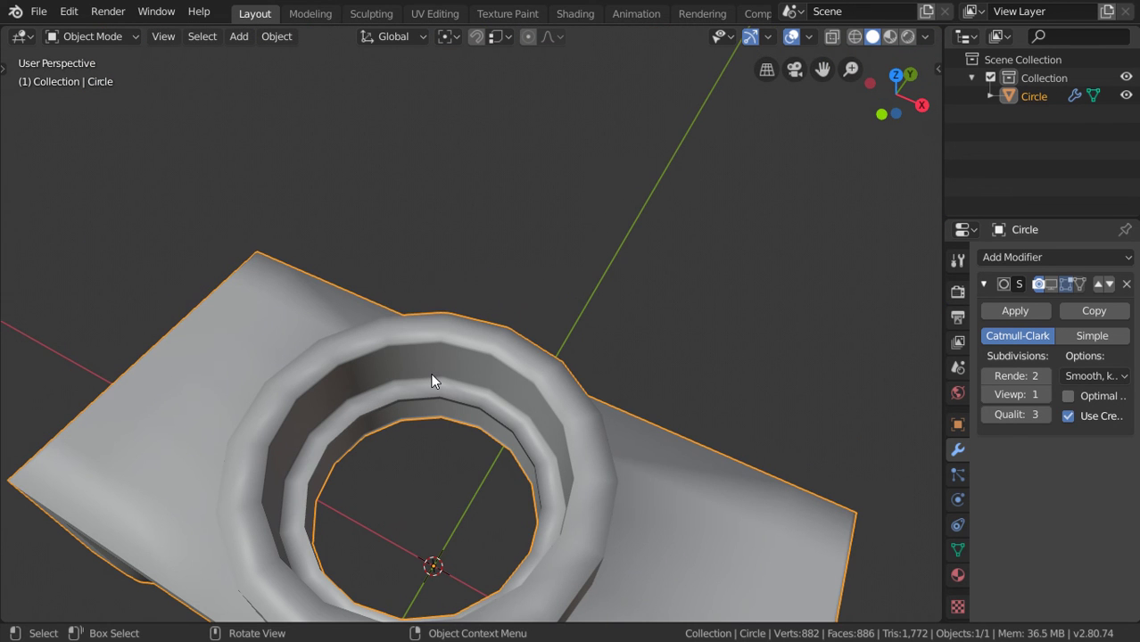
{"action": "key", "text": "Tab"}
{"action": "key", "text": "Tab"}
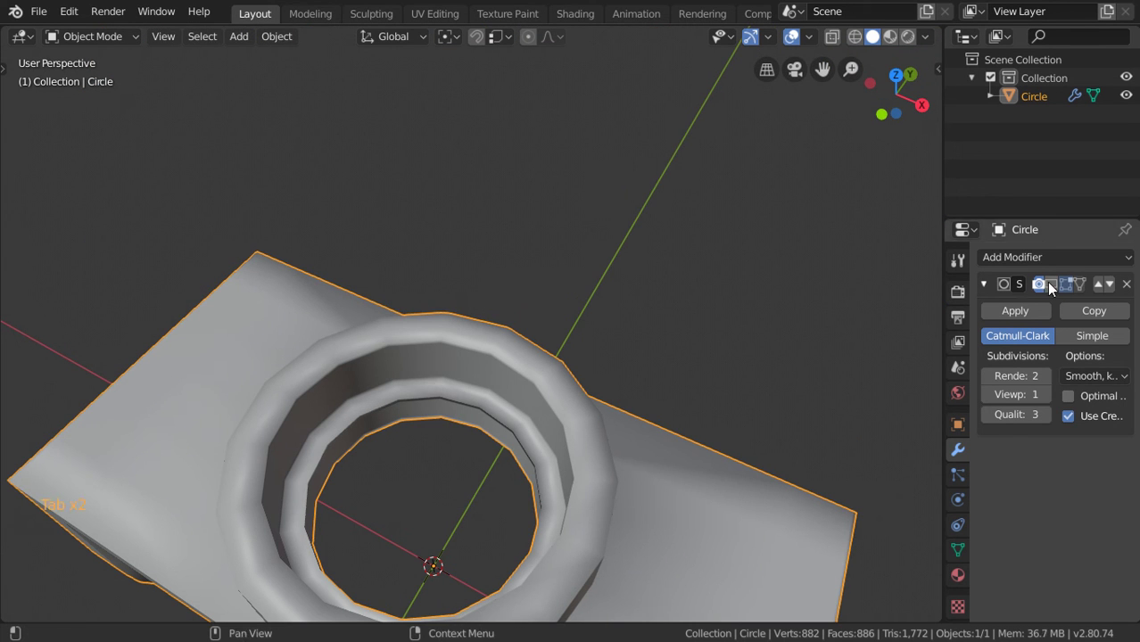
{"action": "left_click", "coordinate": [1046, 282]}
{"action": "middle_click_drag", "start_coordinate": [654, 412], "coordinate": [482, 385]}
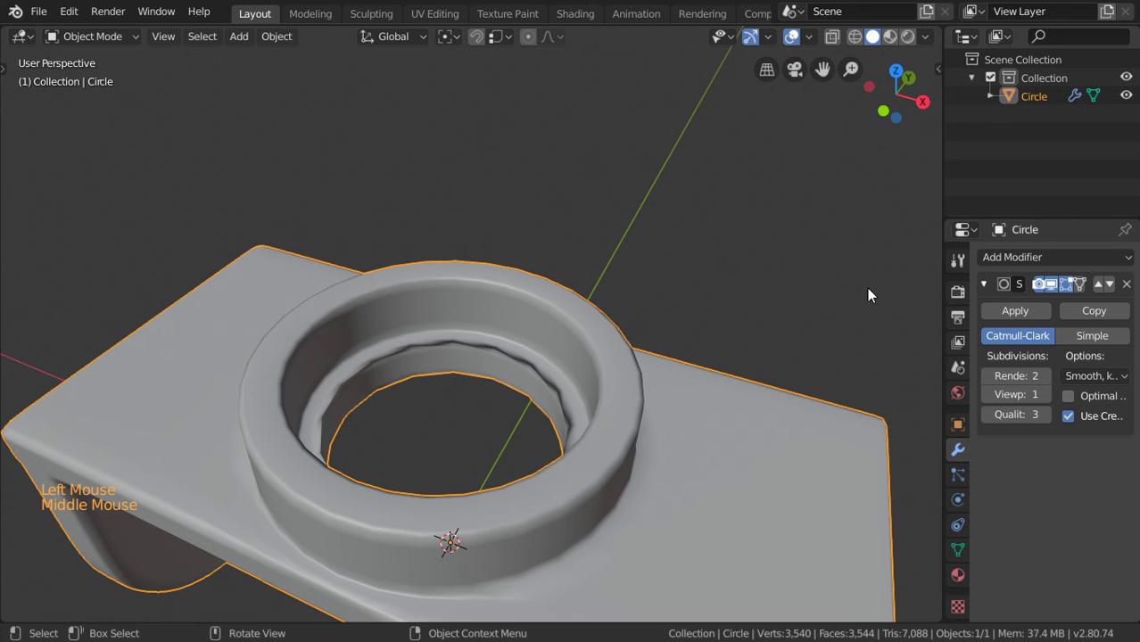
{"action": "left_click", "coordinate": [1045, 394]}
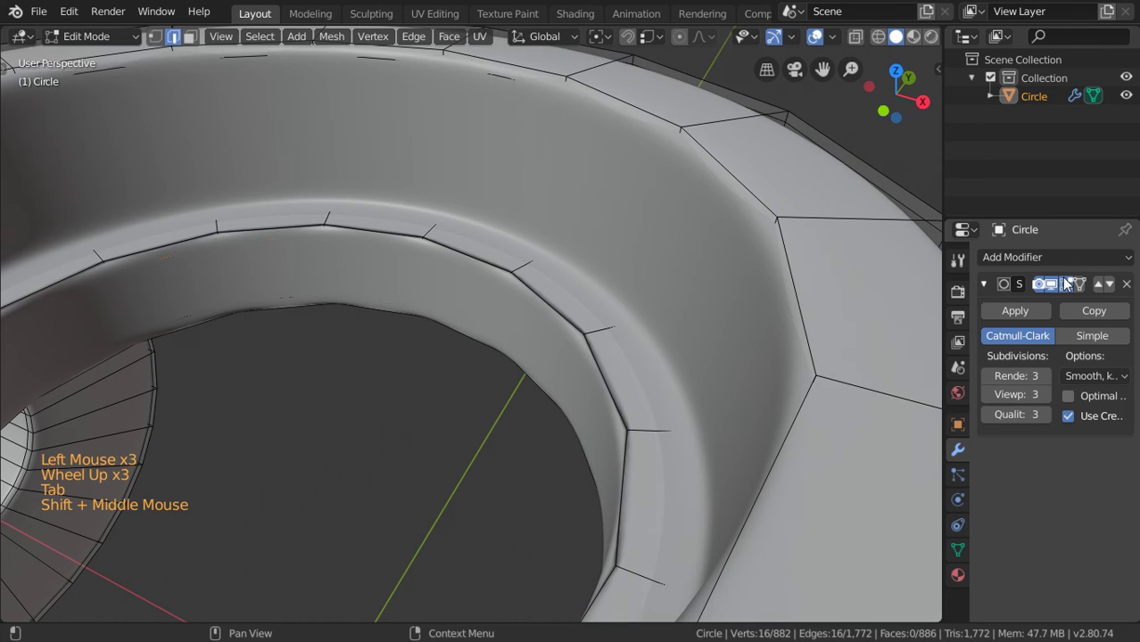
Step: Turn off the Subdivision modifier's viewport display and apply Shade Flat to the bracket in Object Mode
{"action": "left_click", "coordinate": [1052, 283]}
{"action": "right_click", "coordinate": [649, 306]}
{"action": "key", "text": "Escape"}
{"action": "key", "text": "Tab"}
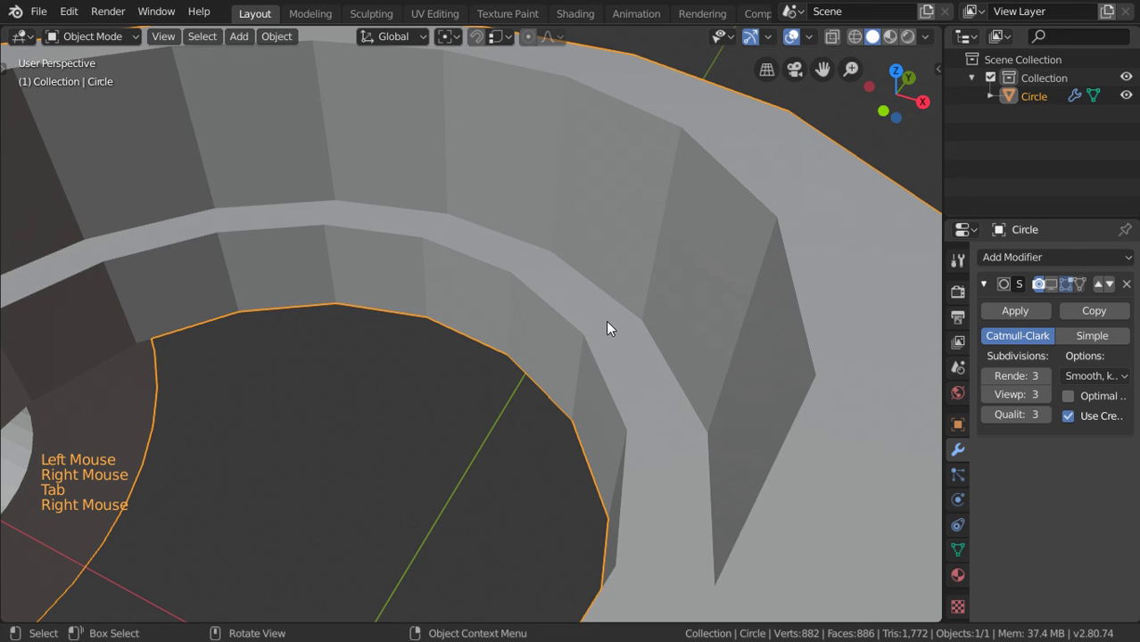
Step: In Edit Mode, hide the face loop on the central hole's wall, examine the geometry behind it, and reveal the faces
{"action": "key", "text": "Tab"}
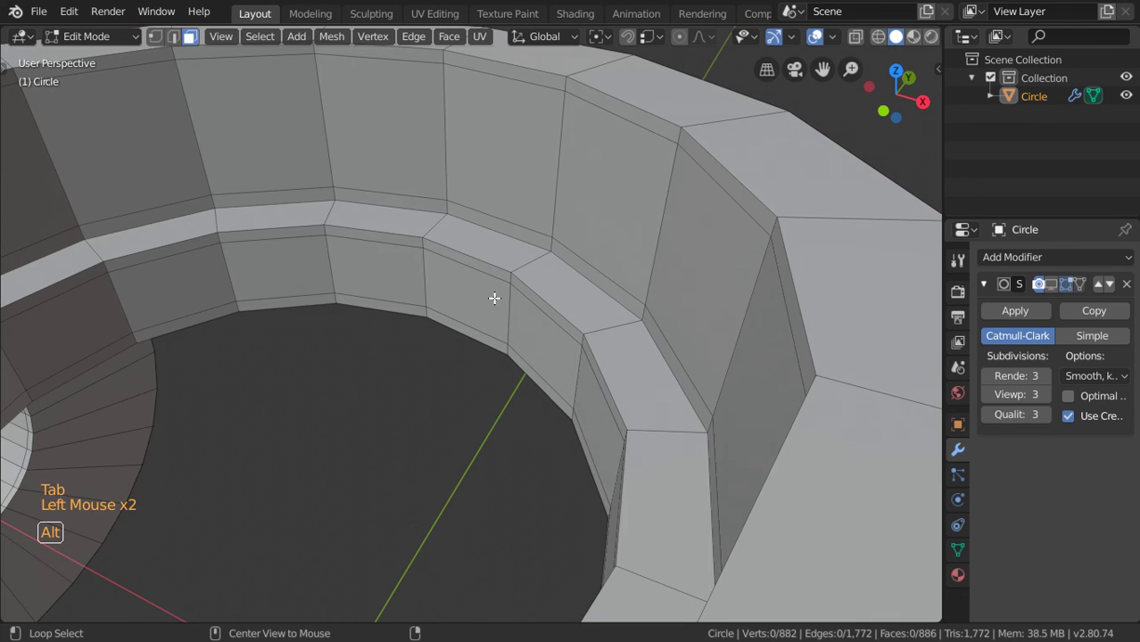
{"action": "right_click", "coordinate": [509, 305], "text": "alt"}
{"action": "right_click", "coordinate": [509, 305], "text": "alt"}
{"action": "left_click", "coordinate": [509, 305], "text": "alt"}
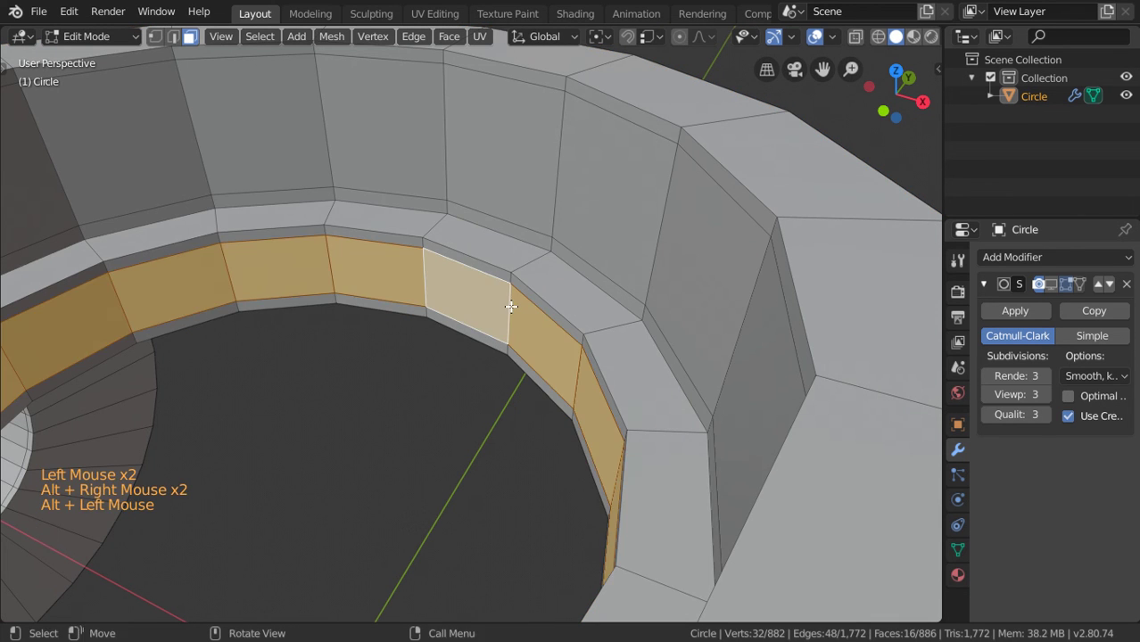
{"action": "key", "text": "h"}
{"action": "middle_click_drag", "start_coordinate": [511, 306], "coordinate": [529, 287]}
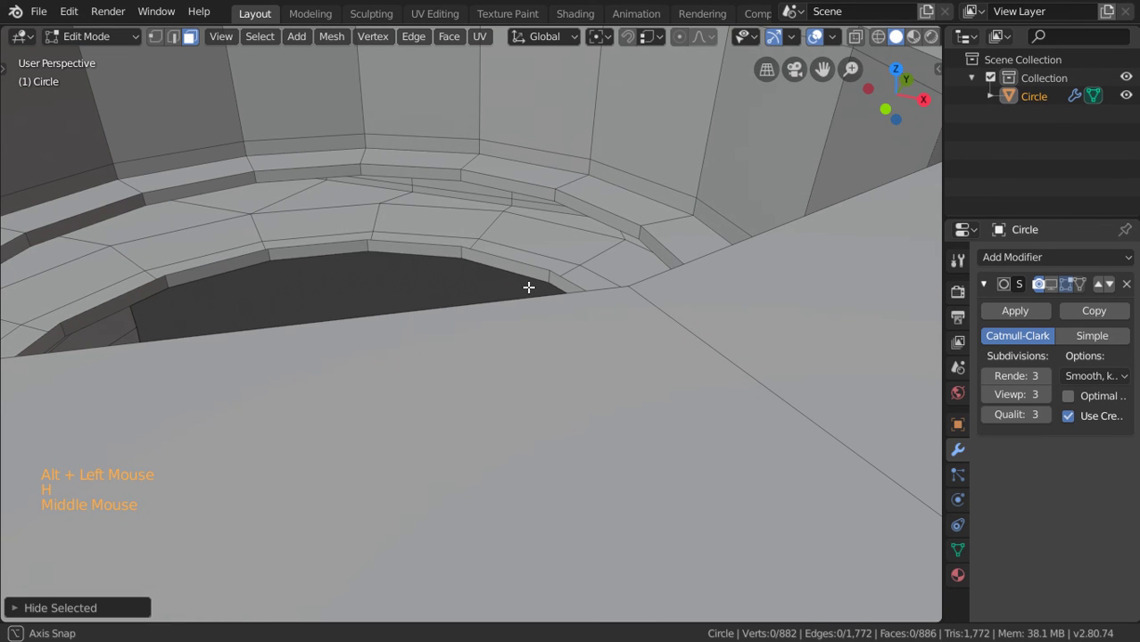
{"action": "middle_click_drag", "start_coordinate": [528, 287], "coordinate": [520, 268]}
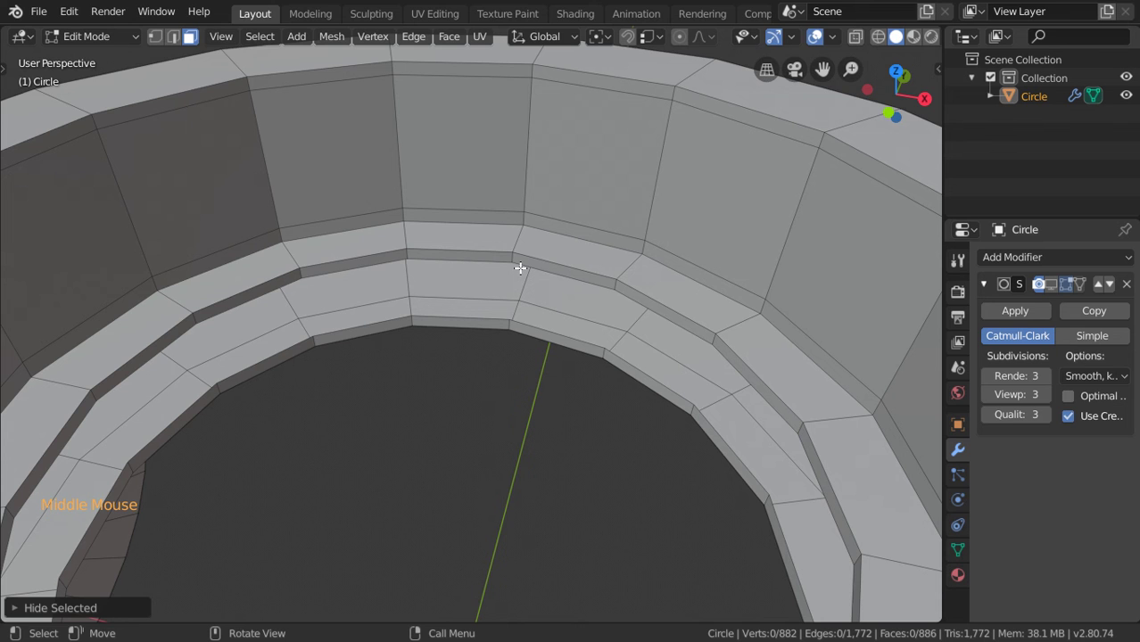
{"action": "key", "text": "1"}
{"action": "middle_click_drag", "start_coordinate": [520, 268], "coordinate": [481, 275]}
{"action": "key", "text": "alt+h"}
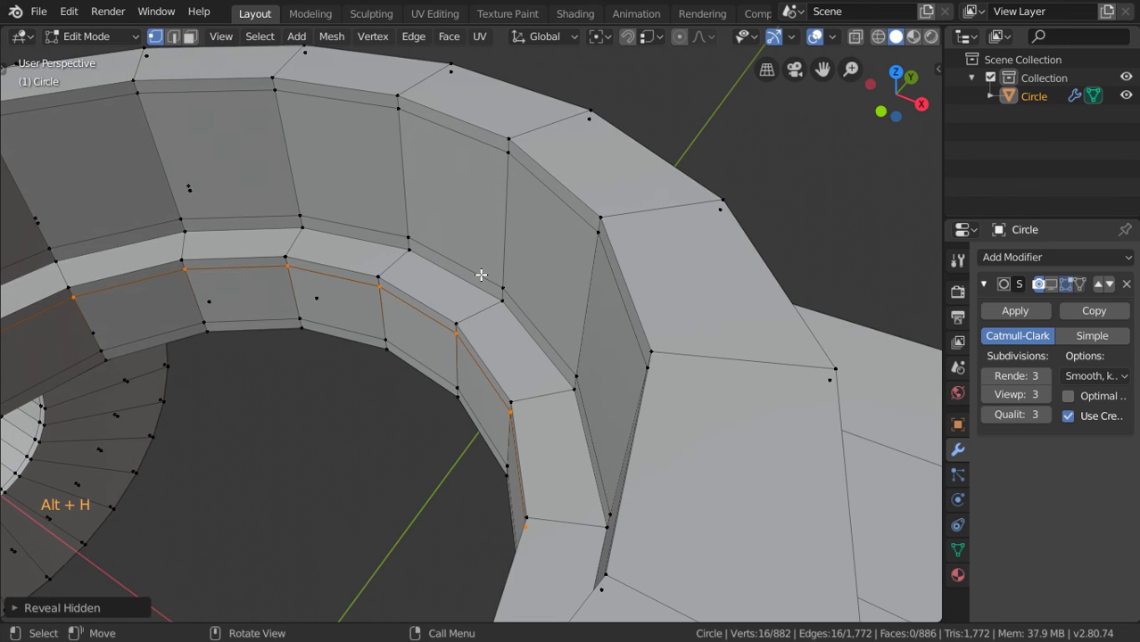
Step: In Object Mode, turn on the Subdivision modifier's viewport display and compare Shade Smooth on the bracket, finishing with Shade Flat
{"action": "scroll", "coordinate": [481, 275], "scroll_direction": "down", "scroll_amount": 3}
{"action": "key", "text": "Tab"}
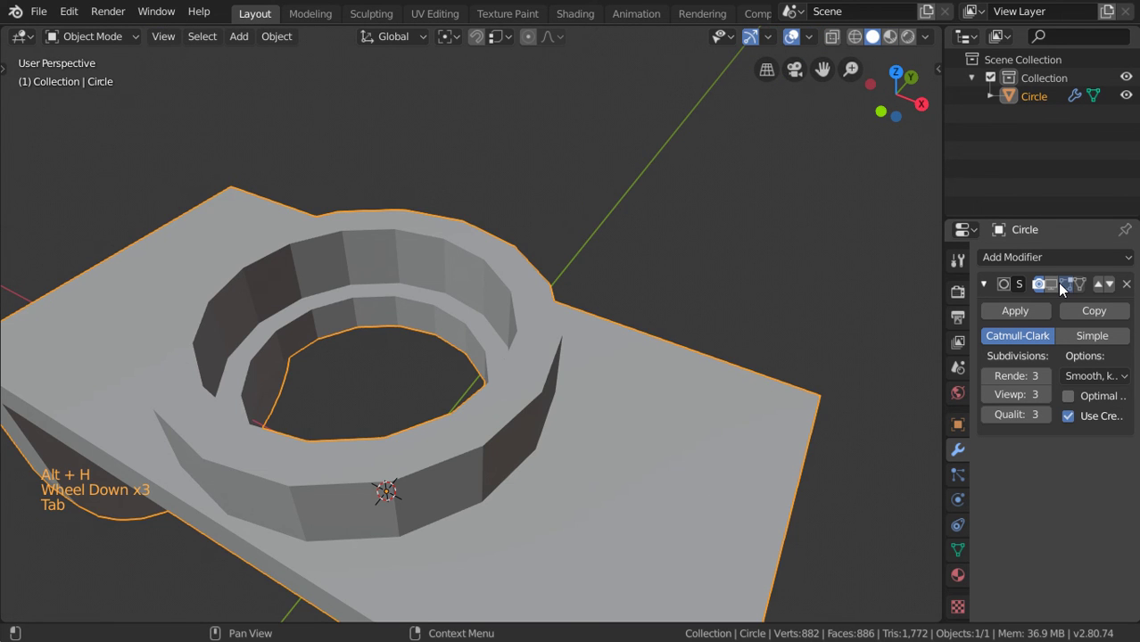
{"action": "left_click", "coordinate": [1057, 283]}
{"action": "scroll", "coordinate": [554, 354], "scroll_direction": "up", "scroll_amount": 3}
{"action": "right_click", "coordinate": [554, 354]}
{"action": "left_click", "coordinate": [531, 328]}
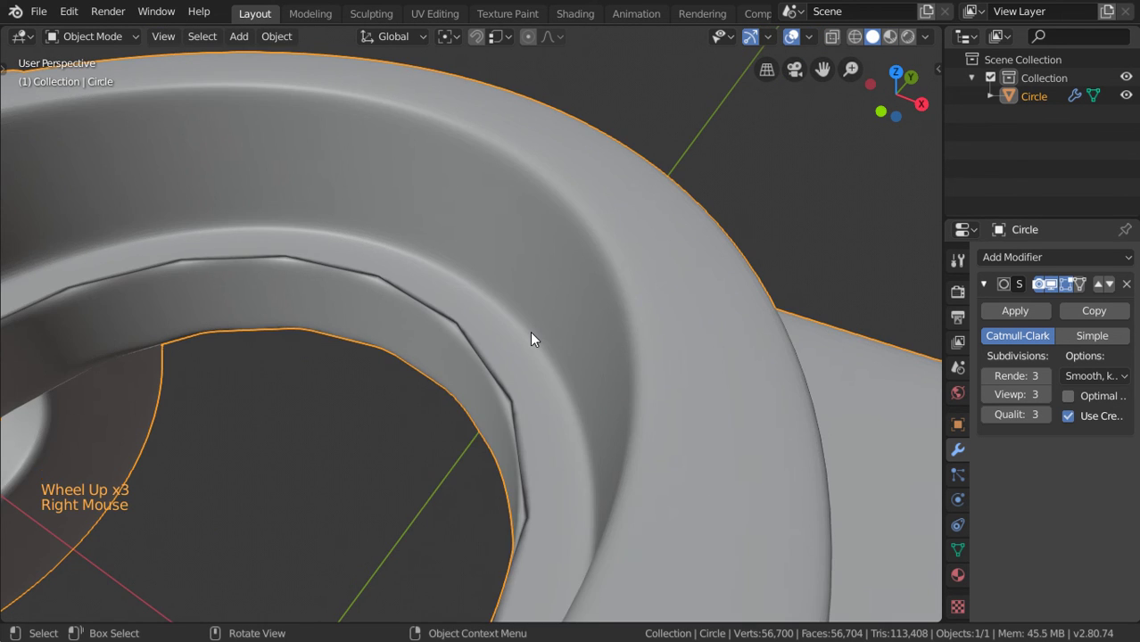
{"action": "right_click", "coordinate": [531, 334]}
{"action": "left_click", "coordinate": [526, 344]}
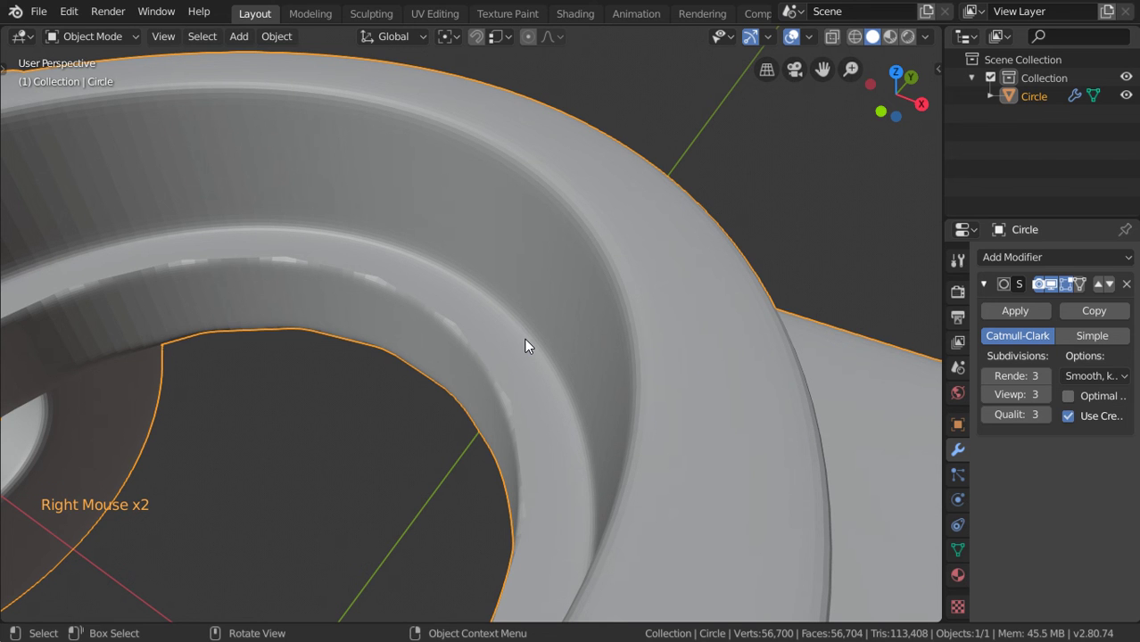
Step: In Edit Mode, add an edge loop around the flat ledge between the ring's inner wall and the central hole
{"action": "scroll", "coordinate": [525, 338], "scroll_direction": "up", "scroll_amount": 3}
{"action": "key", "text": "Tab"}
{"action": "scroll", "coordinate": [525, 338], "scroll_direction": "down", "scroll_amount": 3}
{"action": "scroll", "coordinate": [472, 305], "scroll_direction": "up", "scroll_amount": 2}
{"action": "key", "text": "ctrl+r"}
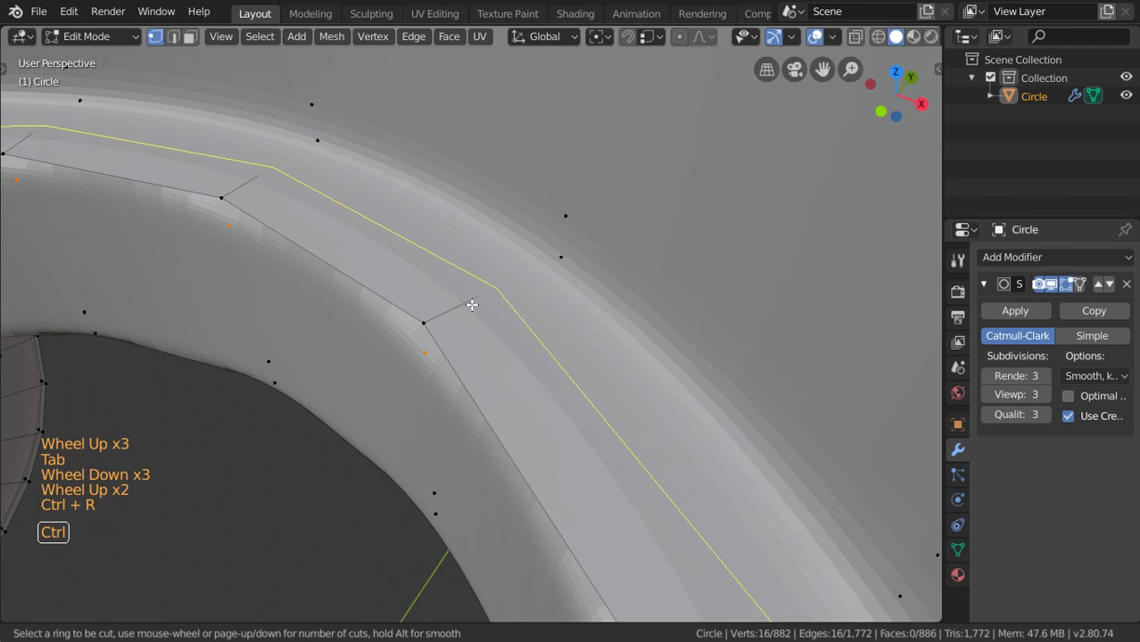
{"action": "left_click", "coordinate": [472, 305]}
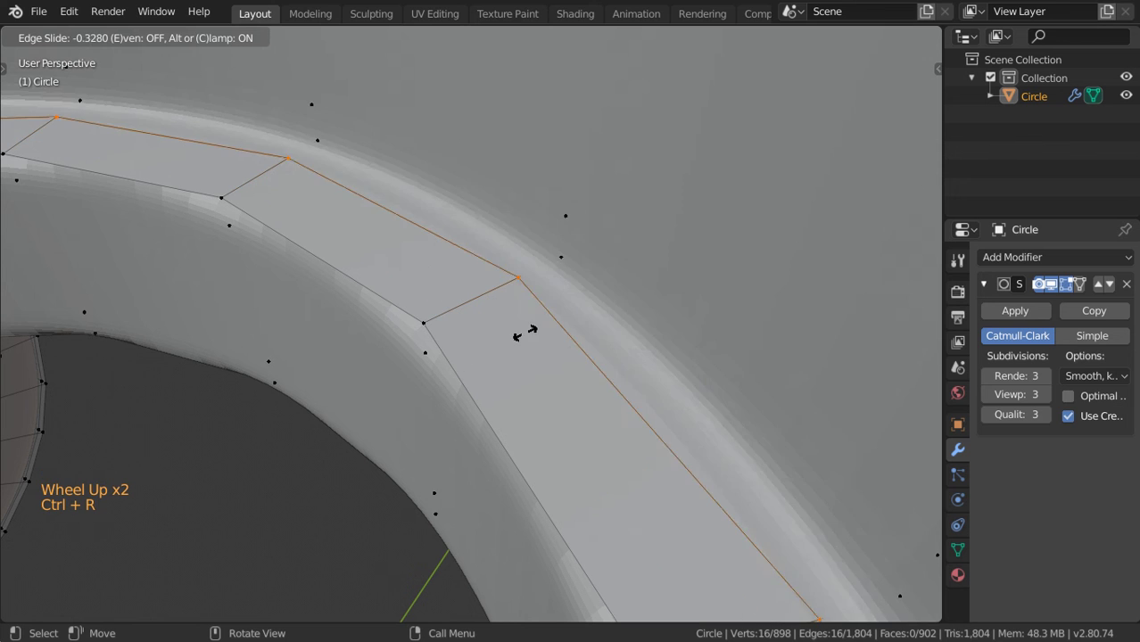